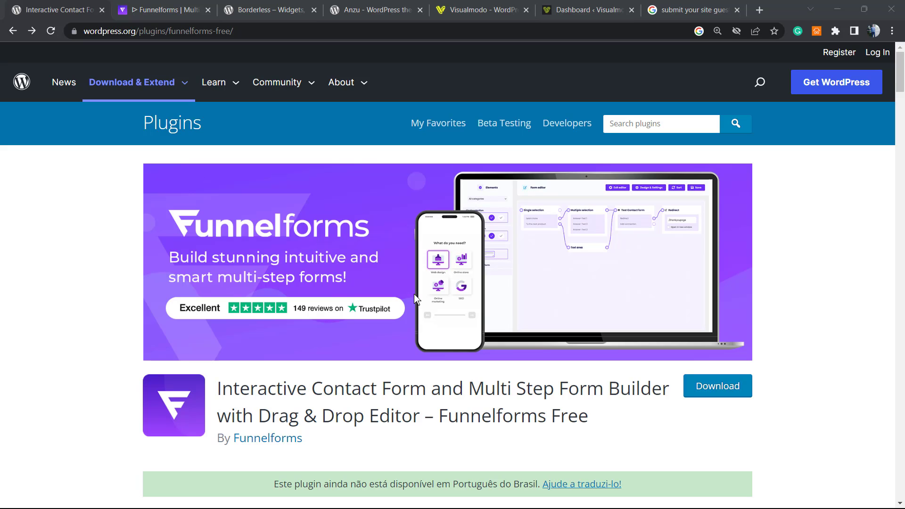
Return to the Funnelforms plugin page on WordPress.org and scroll down to its Description.
click(165, 9)
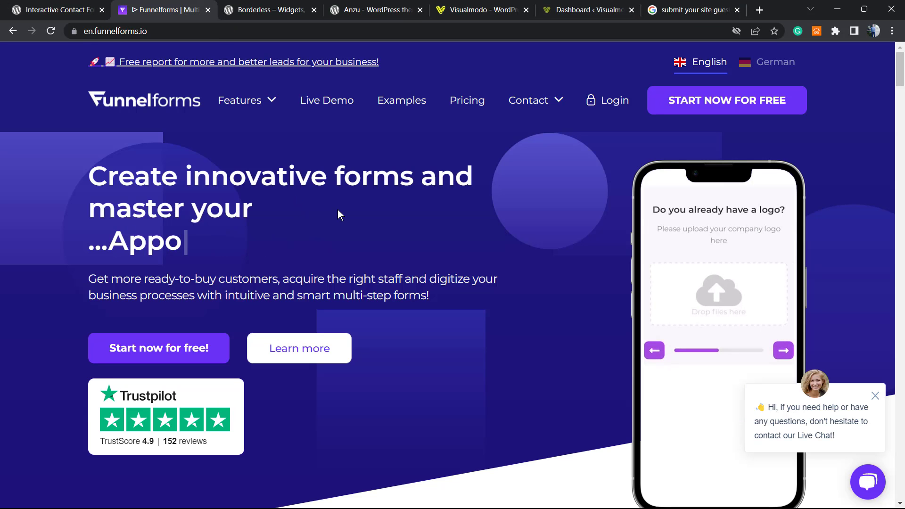
click(93, 4)
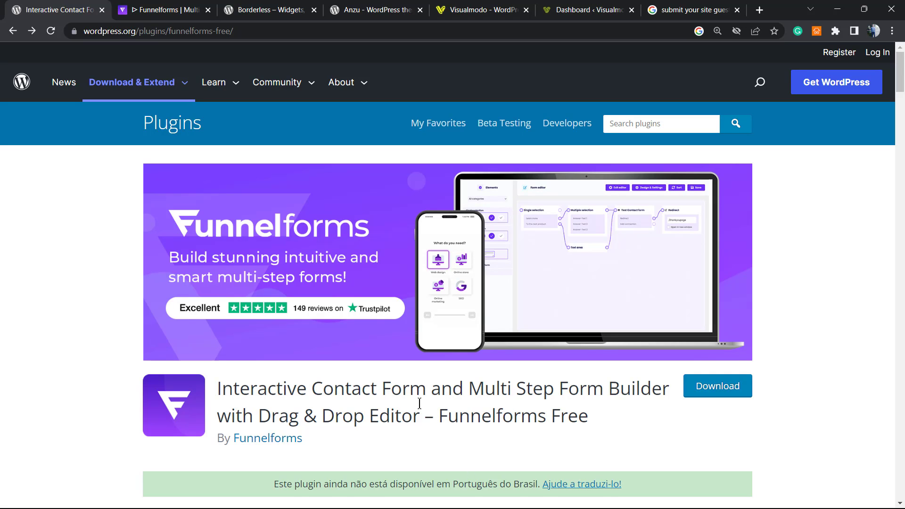
scroll(420, 403, down, 5)
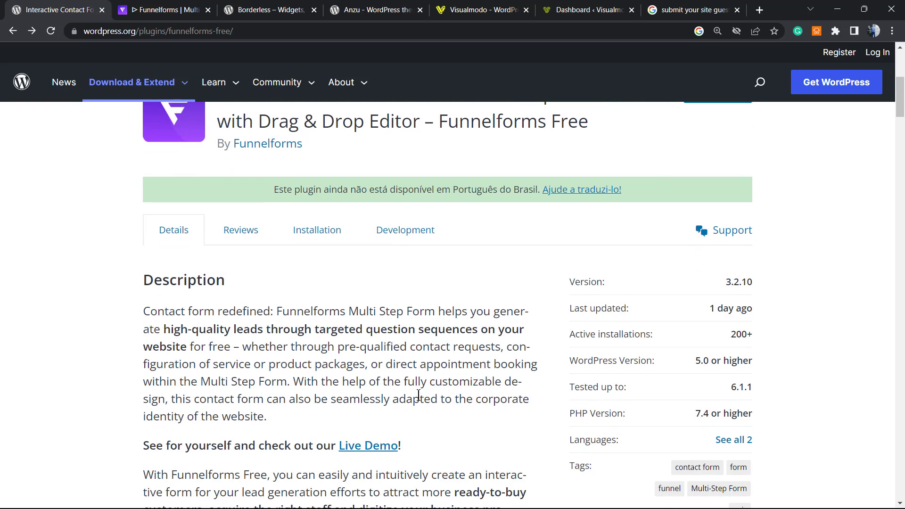
scroll(419, 395, up, 5)
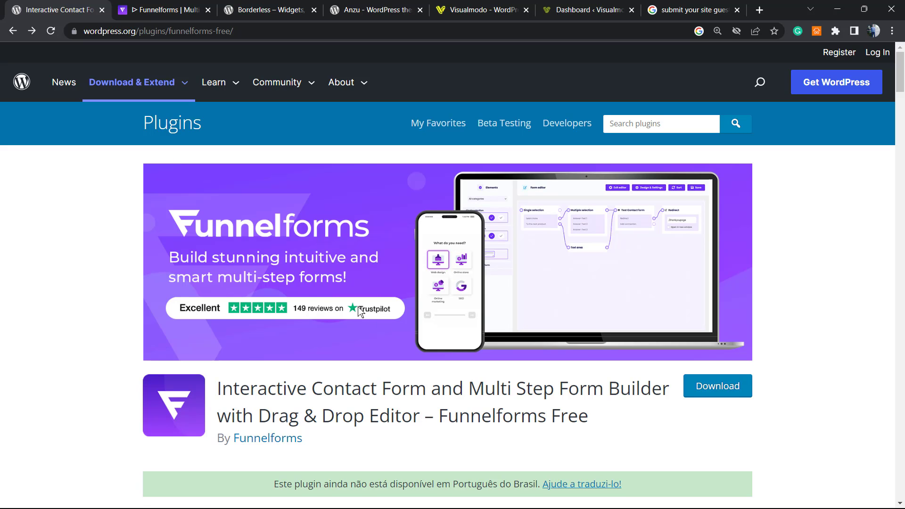
scroll(359, 314, down, 1)
scroll(354, 313, up, 1)
scroll(118, 292, down, 5)
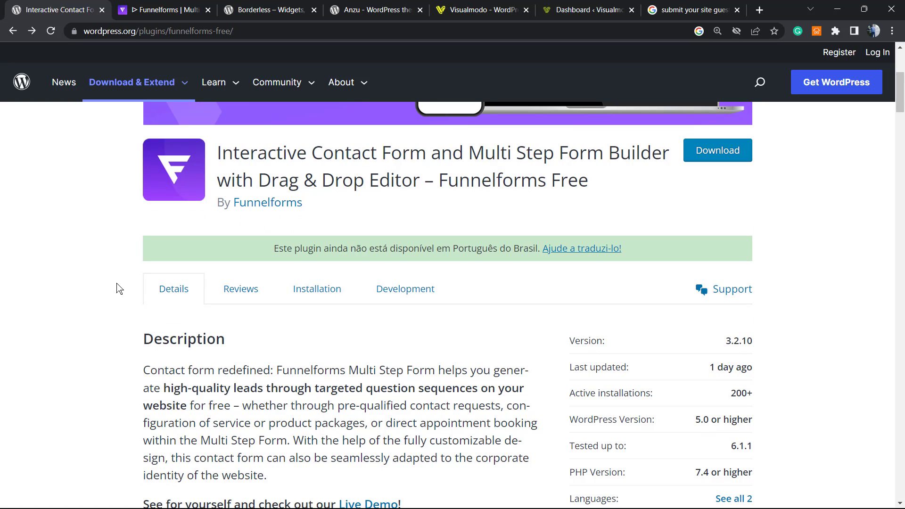
scroll(117, 289, down, 2)
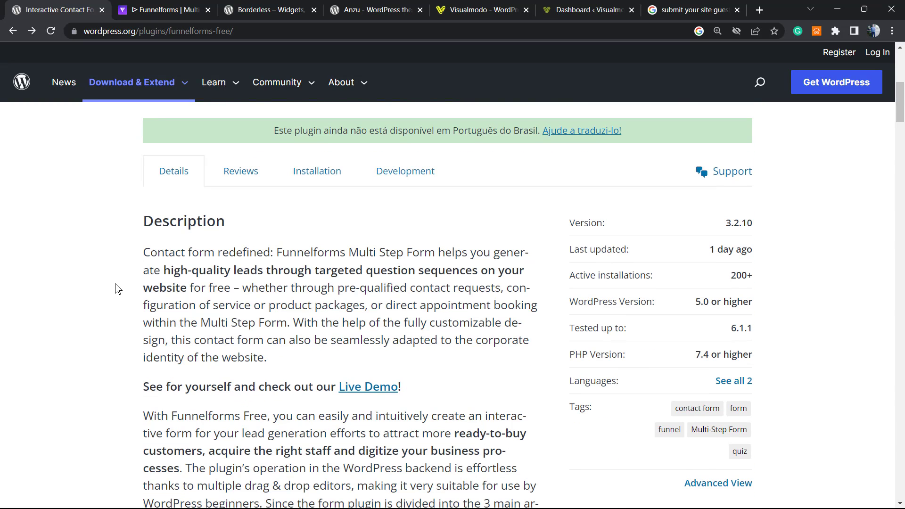
scroll(103, 282, down, 1)
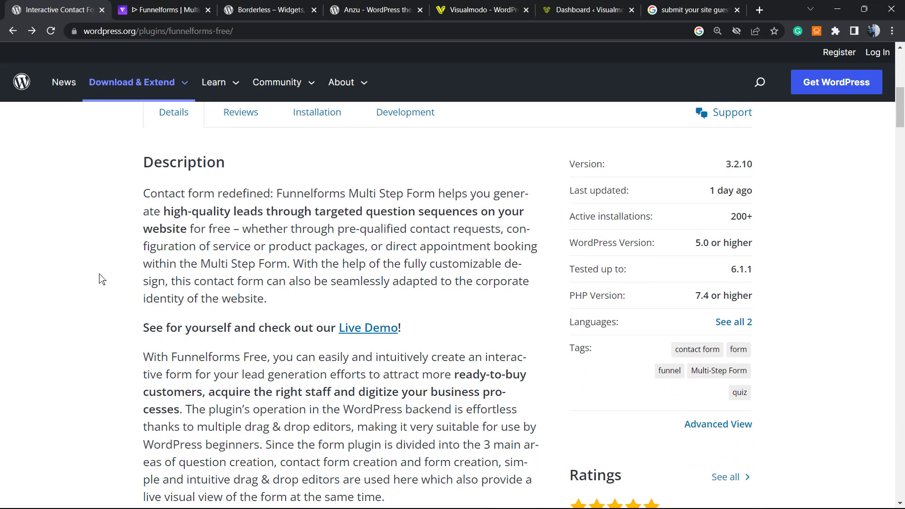
Open the Live Demo link in a new tab and switch to that tab.
right_click(380, 331)
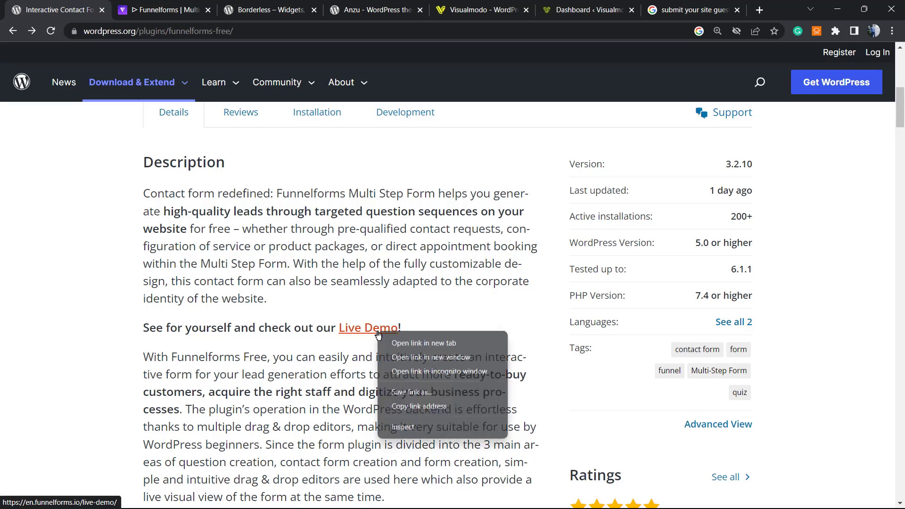
click(442, 343)
scroll(335, 327, down, 15)
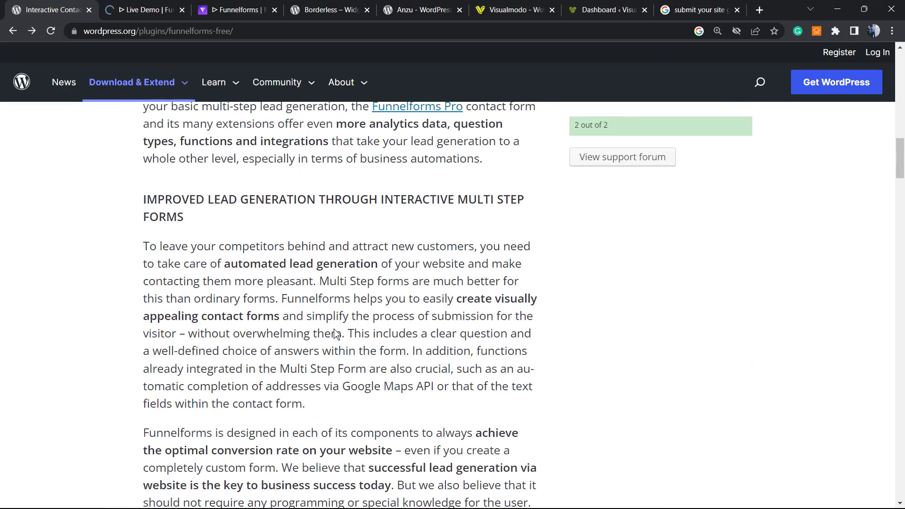
scroll(334, 327, down, 13)
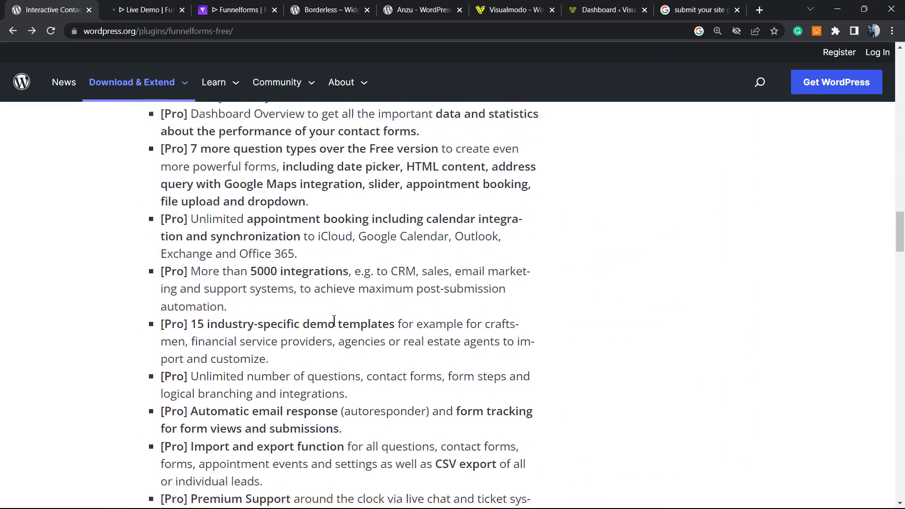
scroll(330, 331, up, 15)
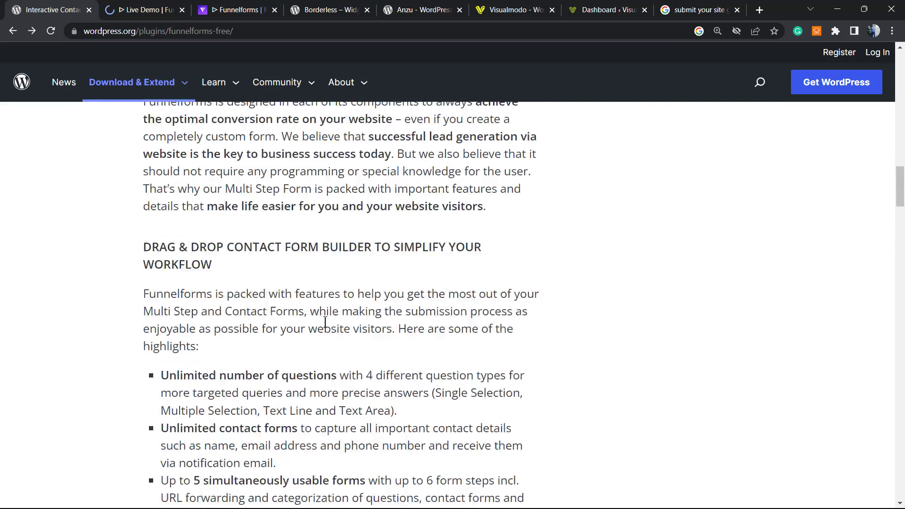
scroll(325, 324, up, 15)
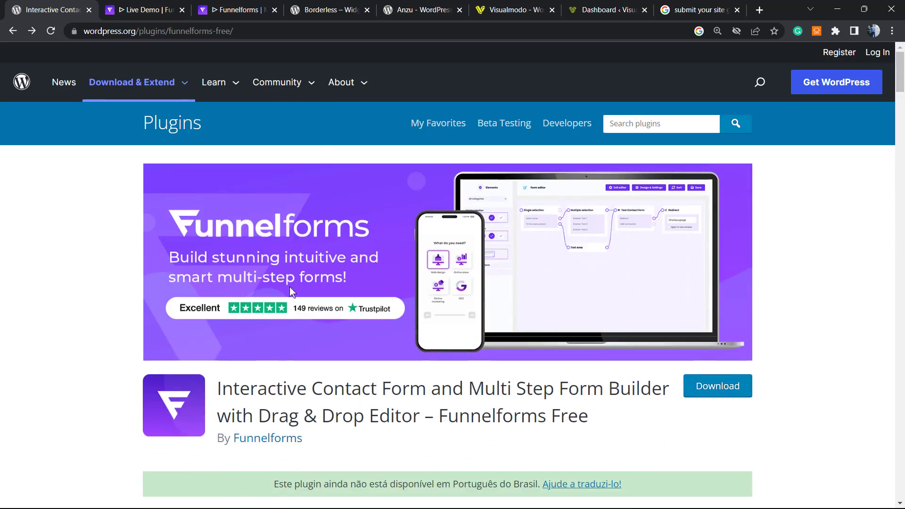
click(175, 1)
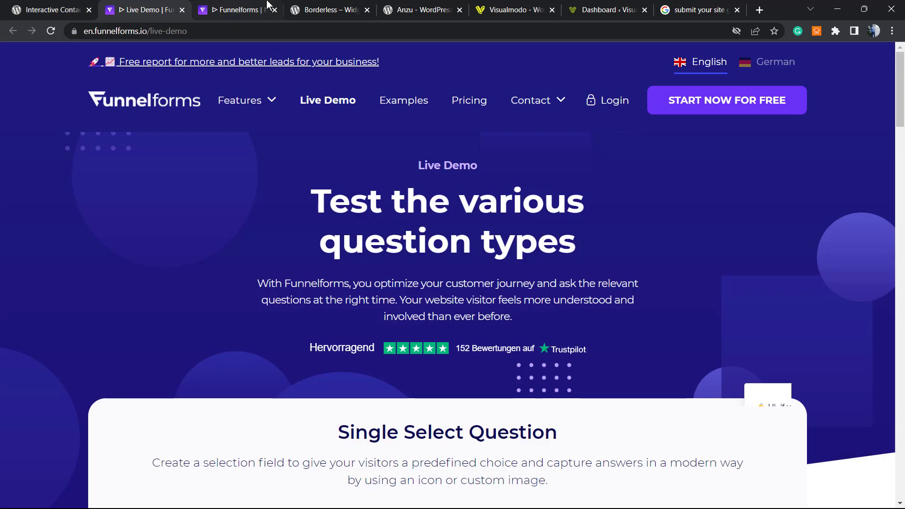
Back on the live demo, choose the rocket answer in the single-select question.
click(266, 1)
click(142, 9)
scroll(287, 228, down, 6)
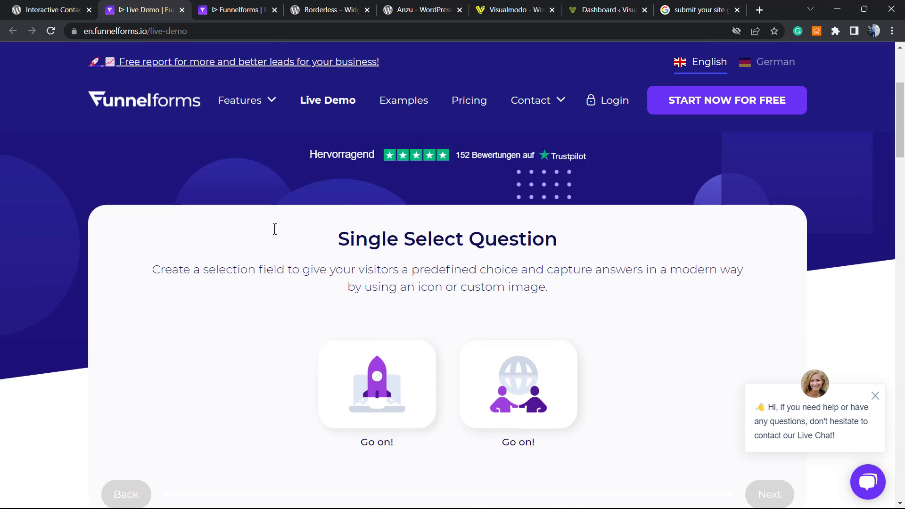
scroll(288, 232, down, 2)
scroll(290, 237, up, 4)
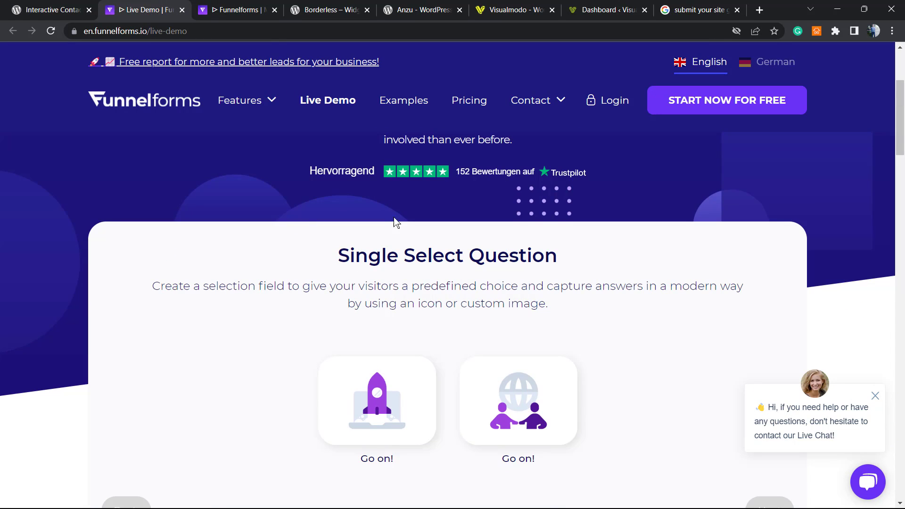
scroll(481, 232, down, 2)
scroll(156, 345, up, 1)
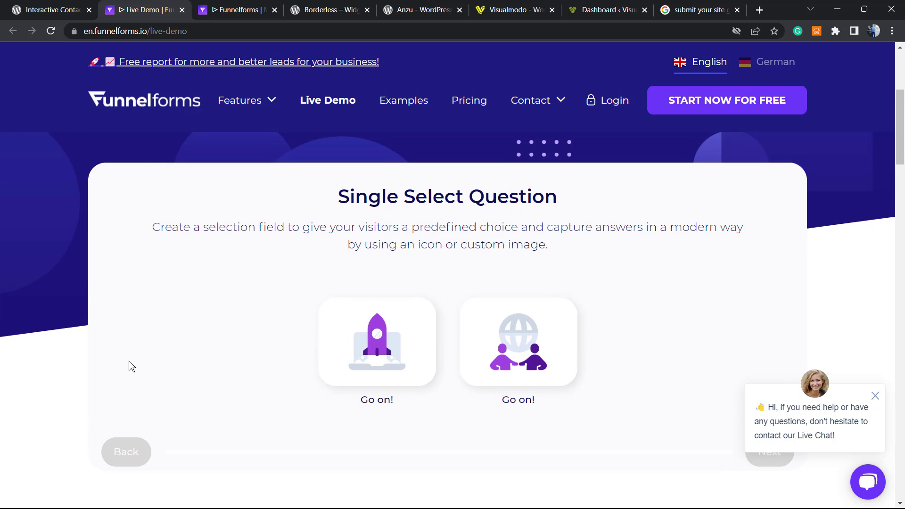
click(359, 340)
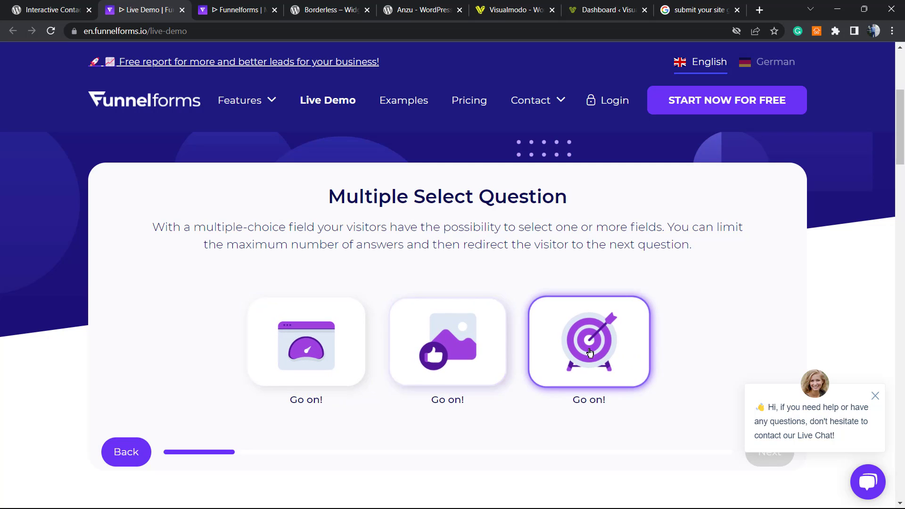
Select the image and target answers in the multiple-select question.
click(490, 358)
click(436, 354)
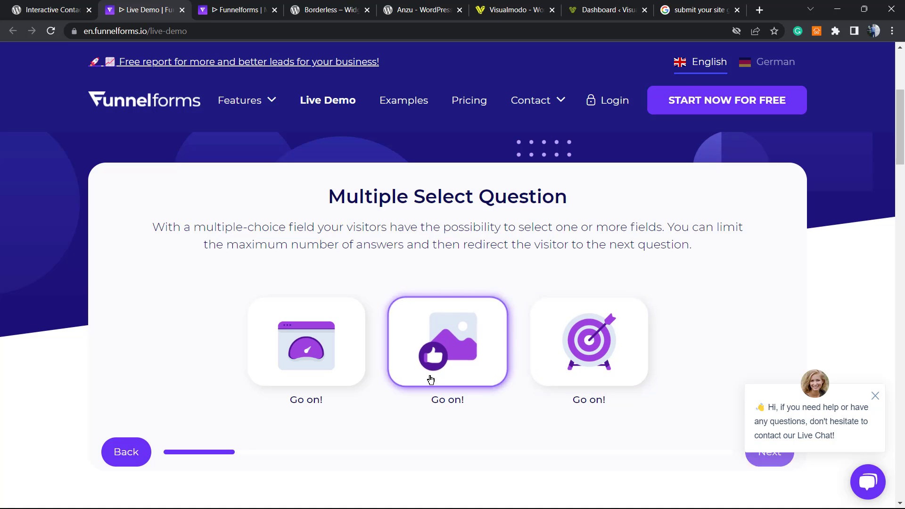
scroll(417, 371, down, 1)
click(423, 278)
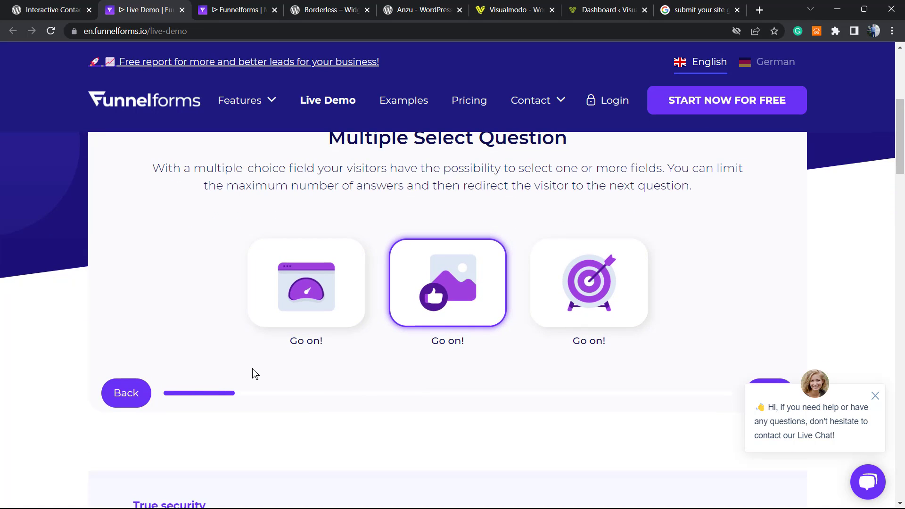
click(556, 302)
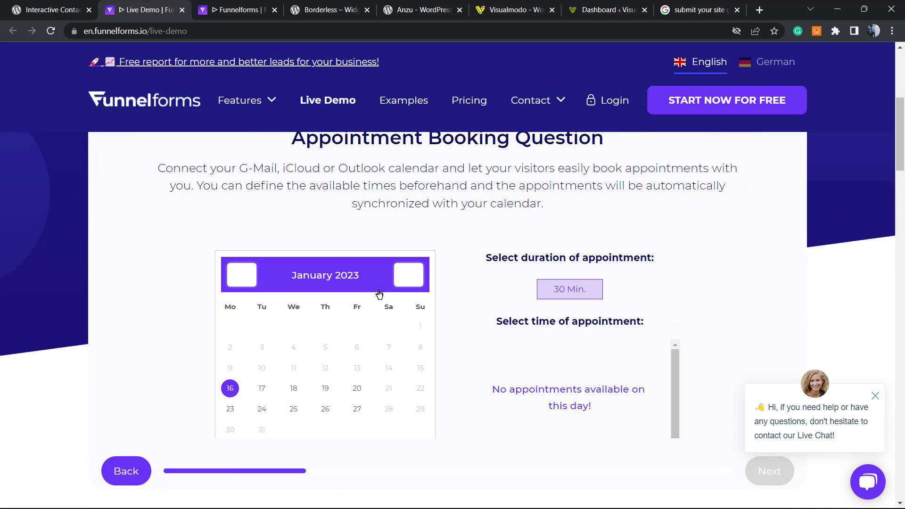
Book the demo appointment for January 18 at 09:30.
scroll(330, 283, up, 1)
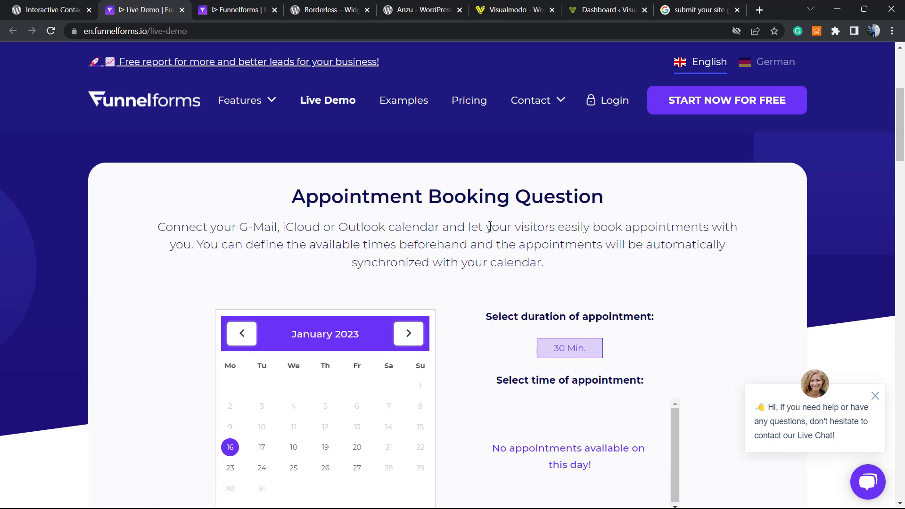
scroll(485, 233, down, 2)
click(263, 329)
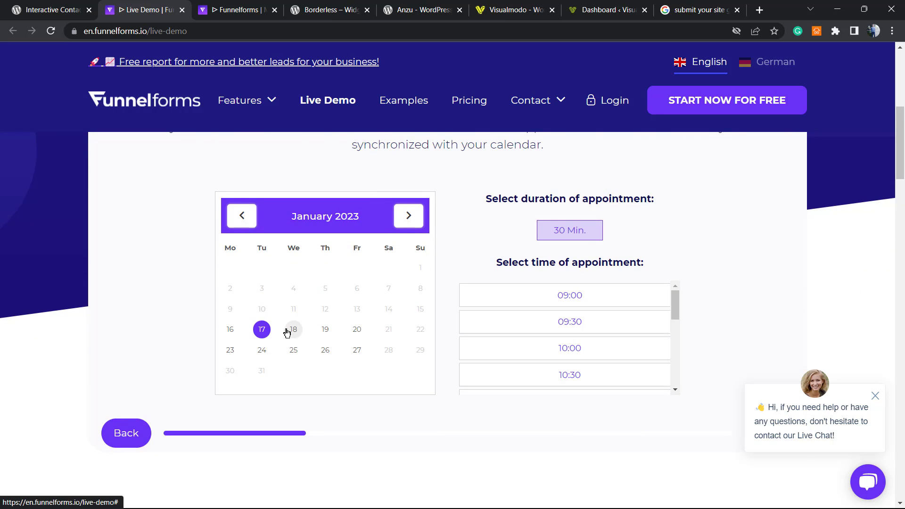
click(288, 332)
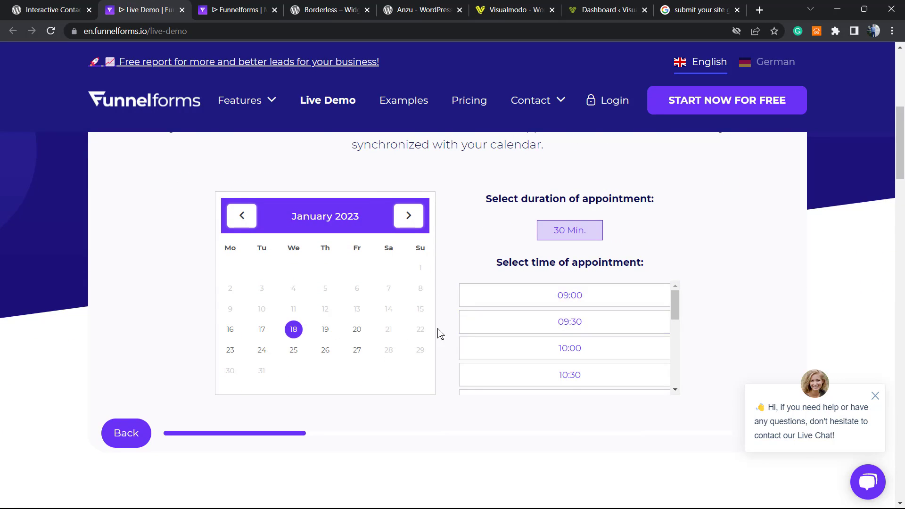
click(538, 320)
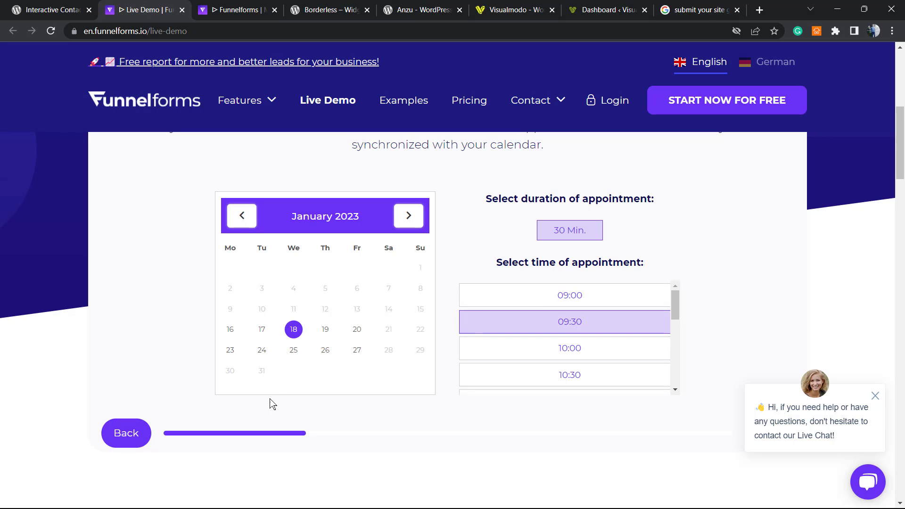
scroll(718, 380, down, 2)
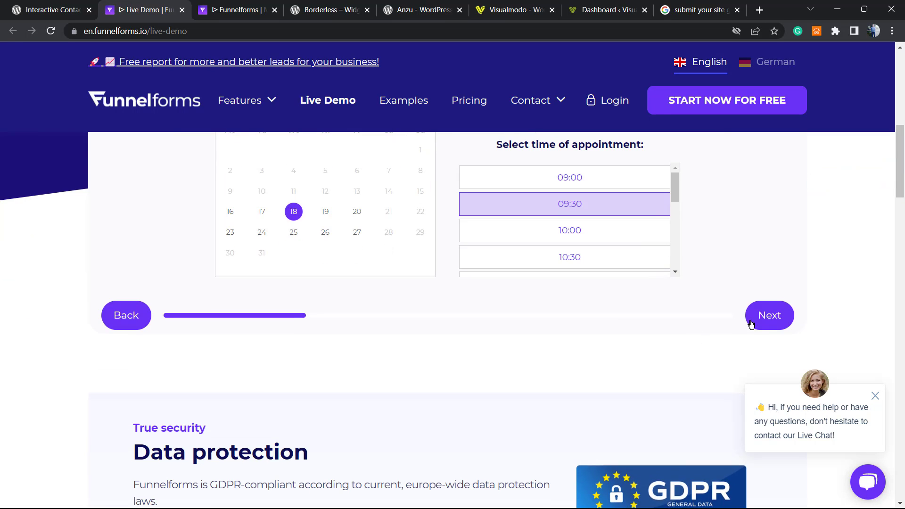
Enter random test text in the text field question and continue to the date question.
click(752, 324)
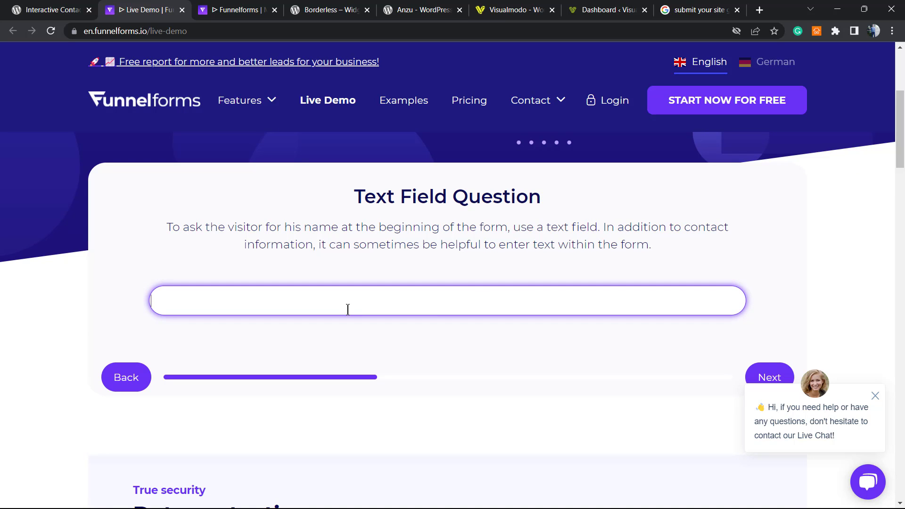
text(tref3rf34f 43r34r34 )
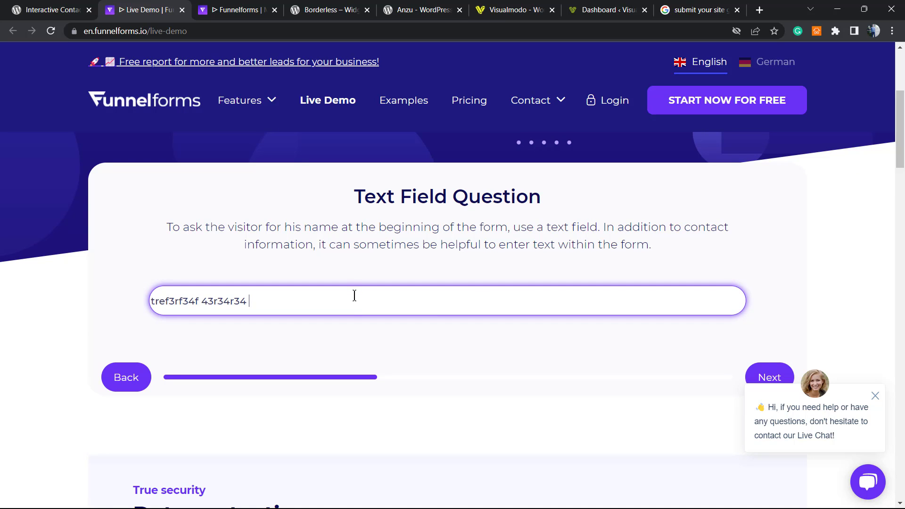
text(34tr34r 34)
scroll(354, 307, down, 1)
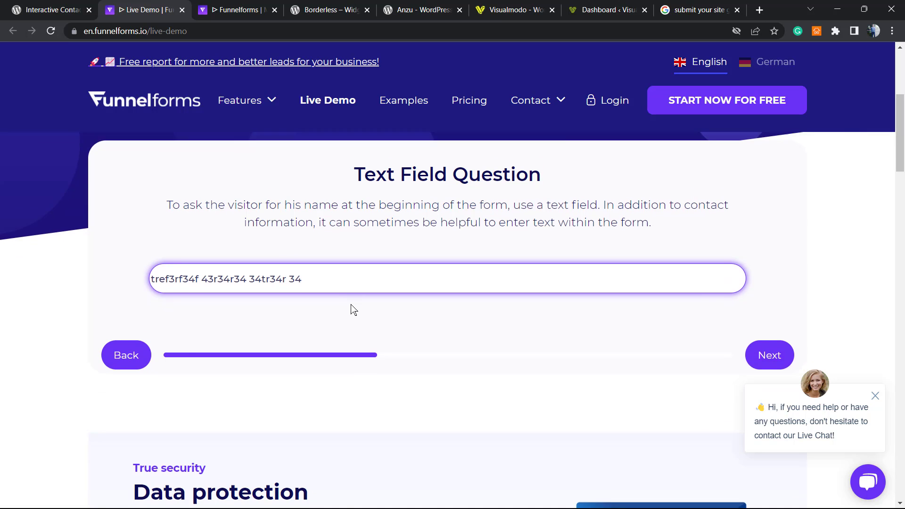
click(756, 324)
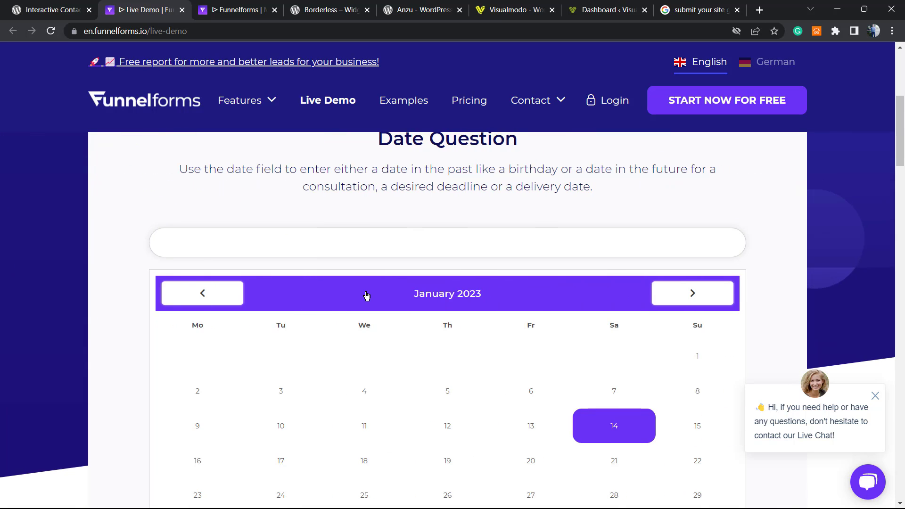
Choose the 20th in the date question, dismiss the chat popup, and continue.
scroll(365, 292, down, 3)
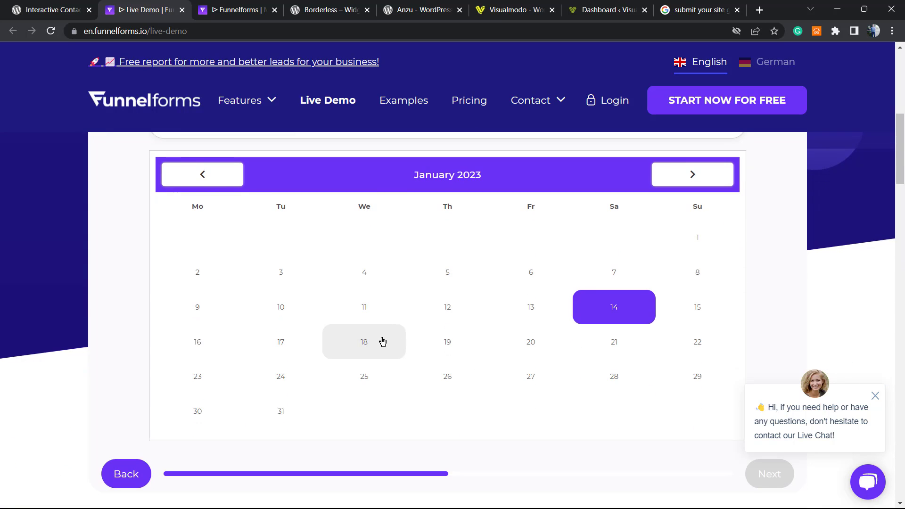
click(528, 304)
scroll(438, 322, down, 2)
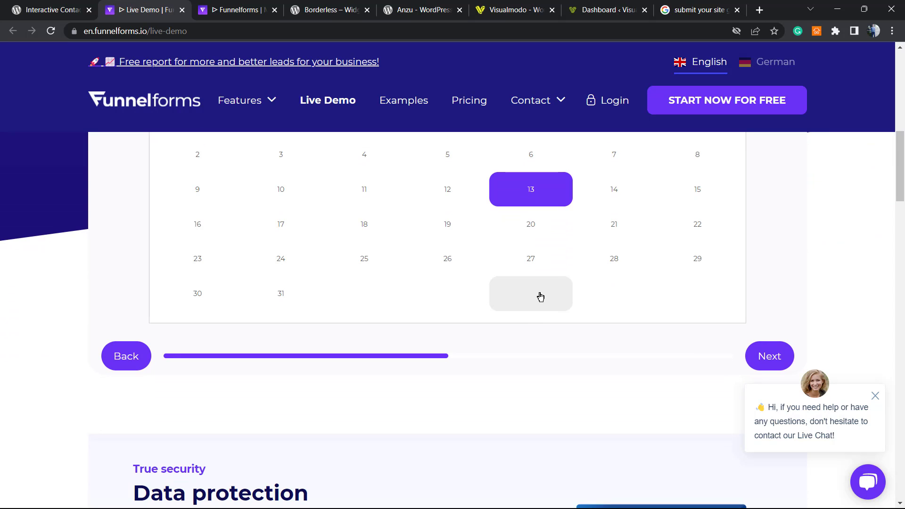
click(539, 232)
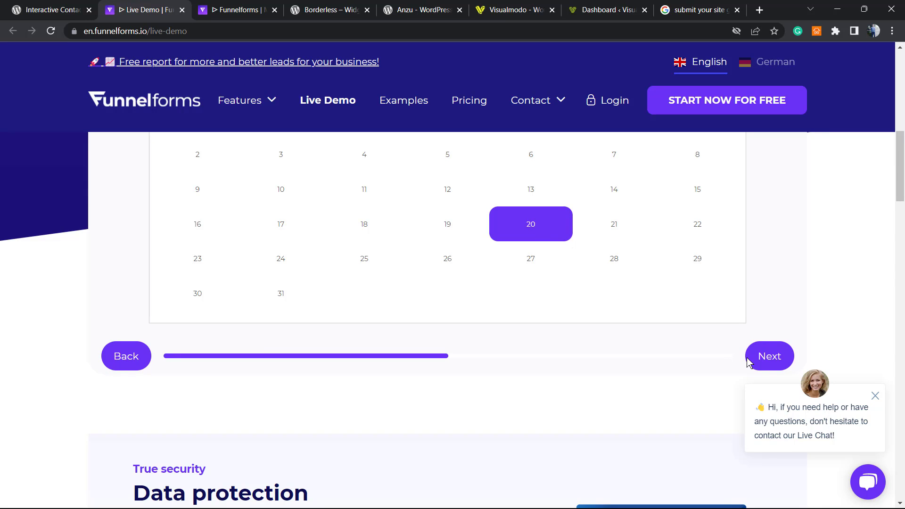
scroll(613, 283, up, 3)
scroll(660, 297, down, 3)
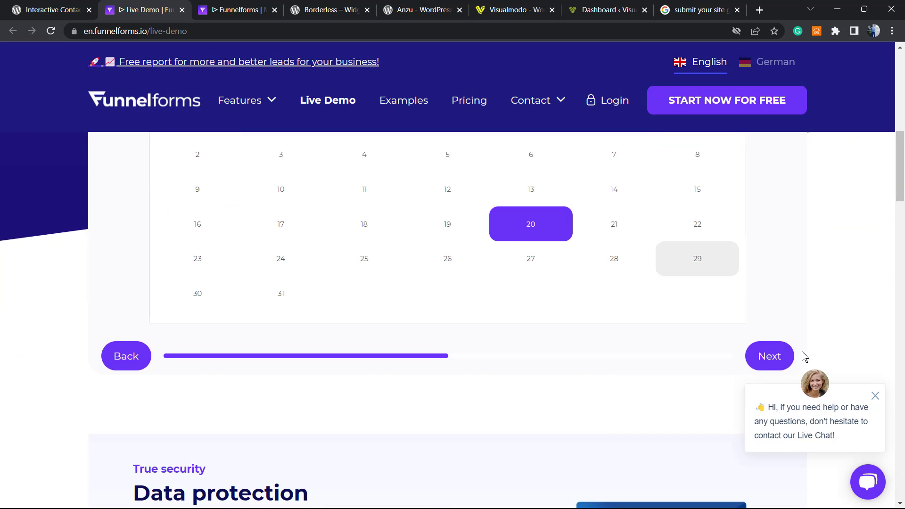
click(876, 399)
click(769, 358)
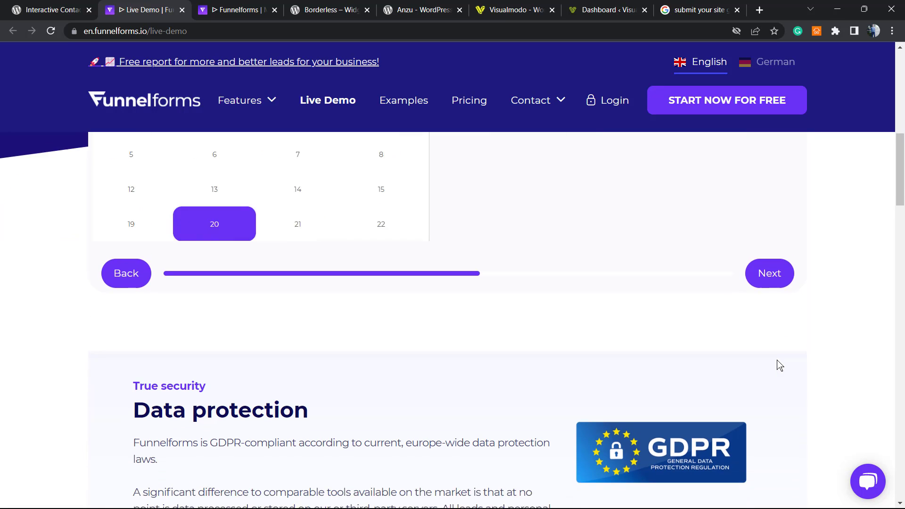
Drag the budget slider, skip the file upload, and explore the address question.
scroll(392, 282, up, 2)
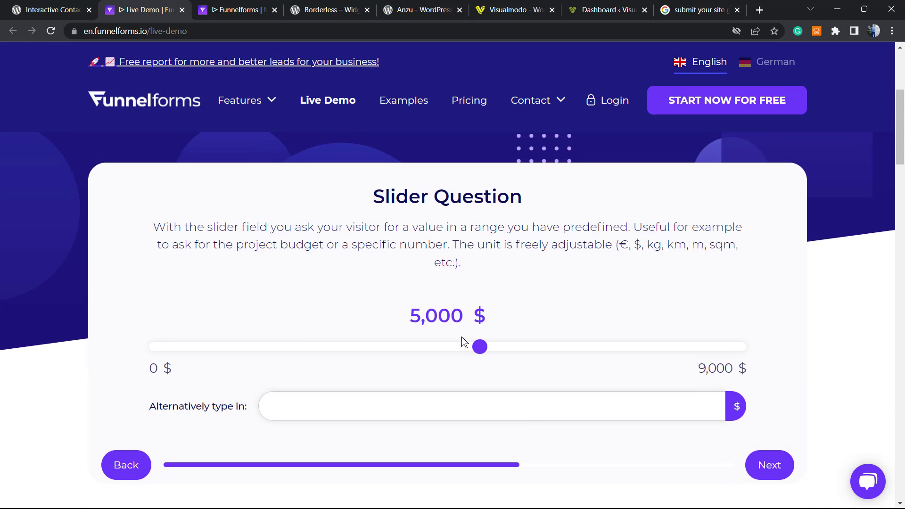
drag(480, 365, 629, 348)
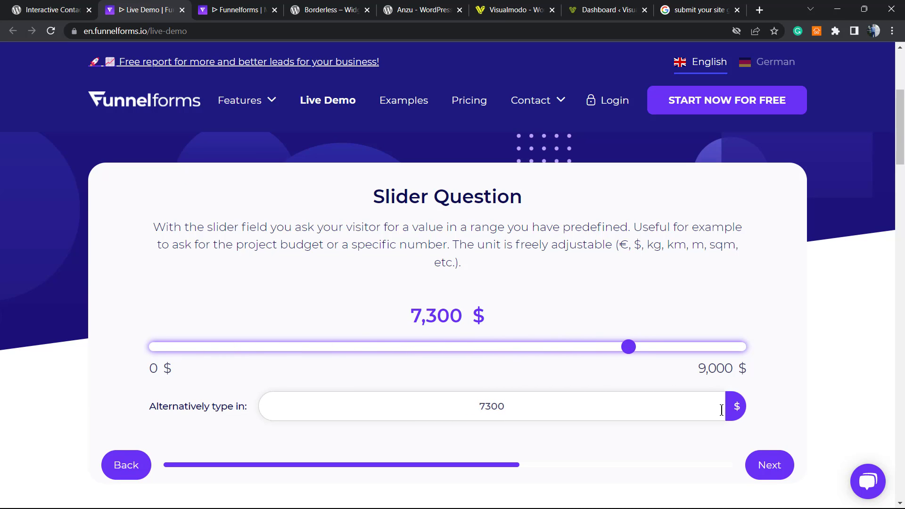
click(773, 466)
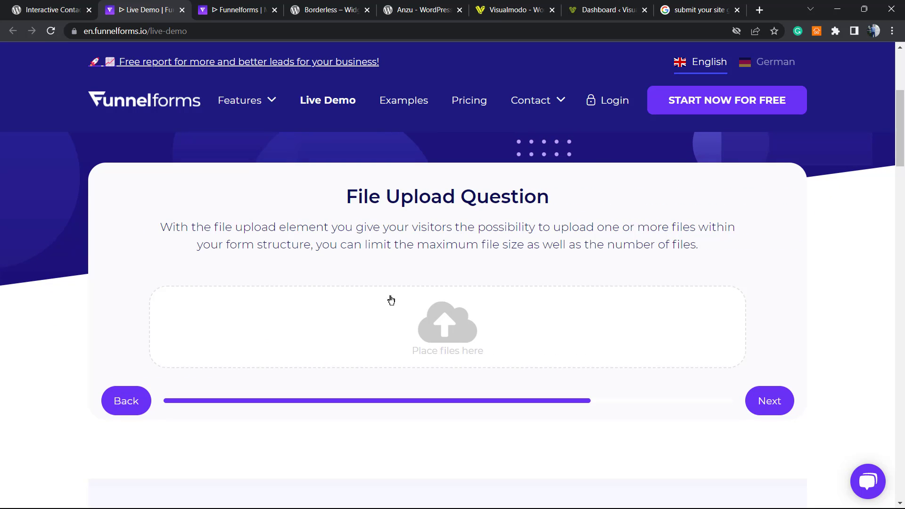
click(759, 413)
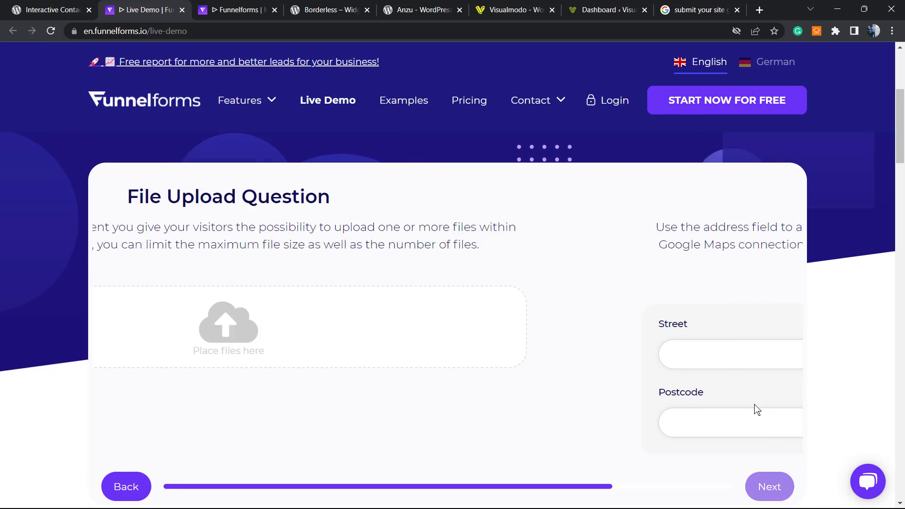
scroll(368, 280, down, 5)
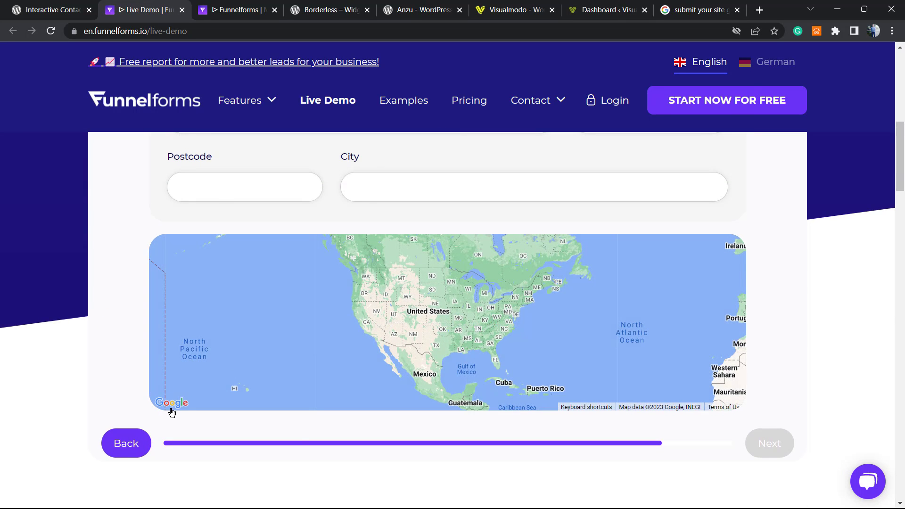
scroll(594, 359, down, 1)
scroll(454, 303, up, 5)
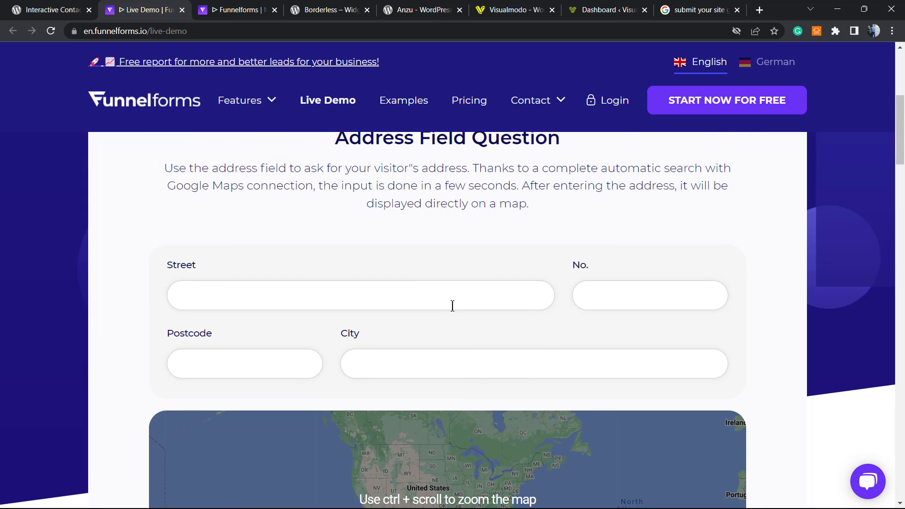
scroll(433, 345, down, 4)
ctrl+scroll(424, 352, up, 3)
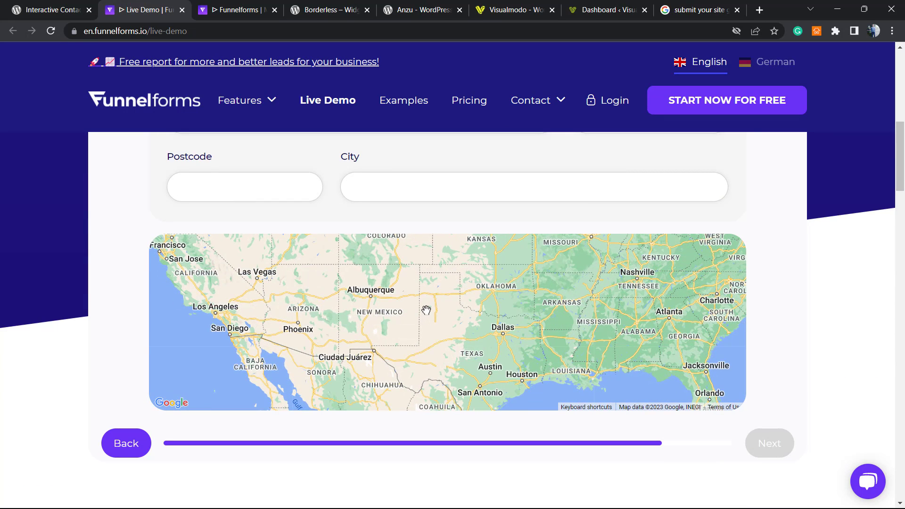
scroll(413, 277, up, 3)
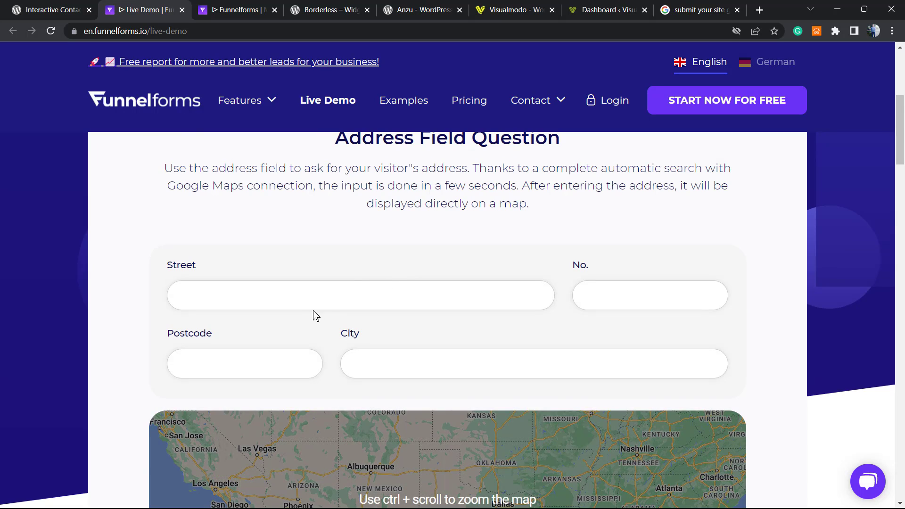
scroll(358, 287, up, 5)
scroll(358, 286, up, 1)
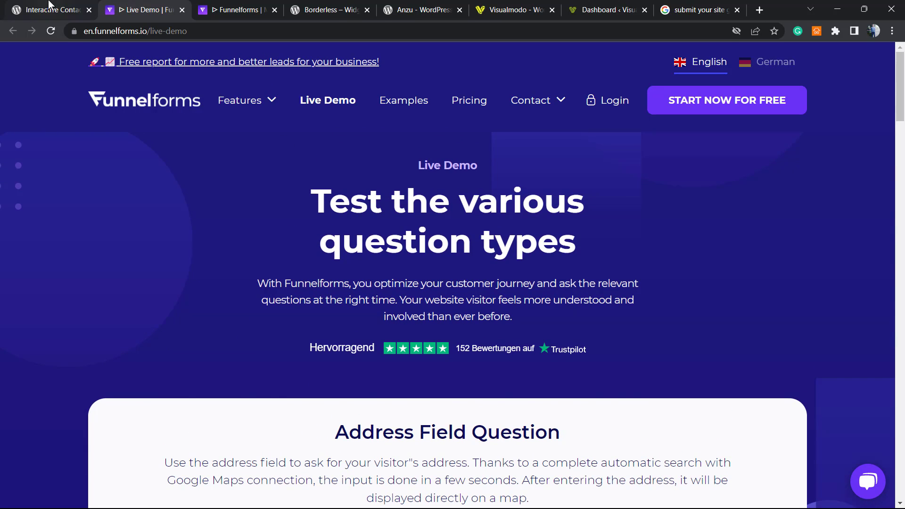
Select the name Funnelforms on the WordPress.org plugin page, then return to the admin Dashboard.
click(48, 10)
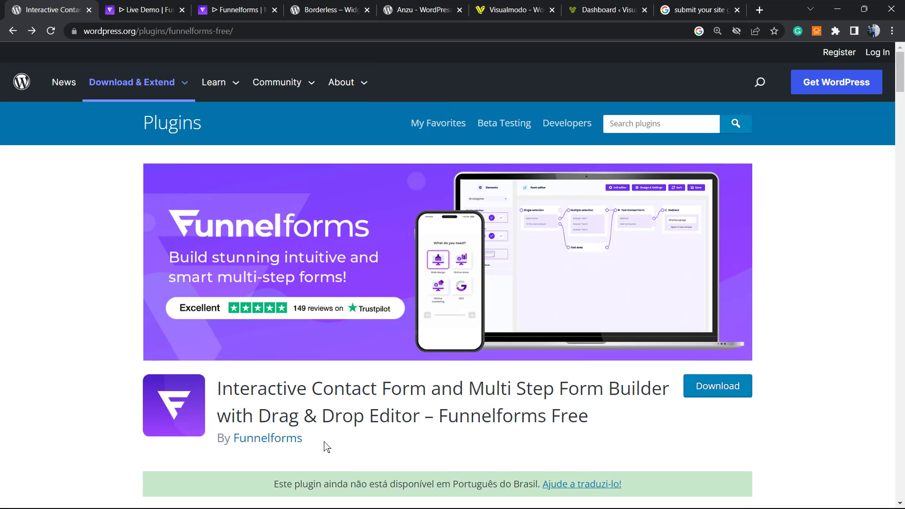
double_click(480, 412)
key(ctrl+c)
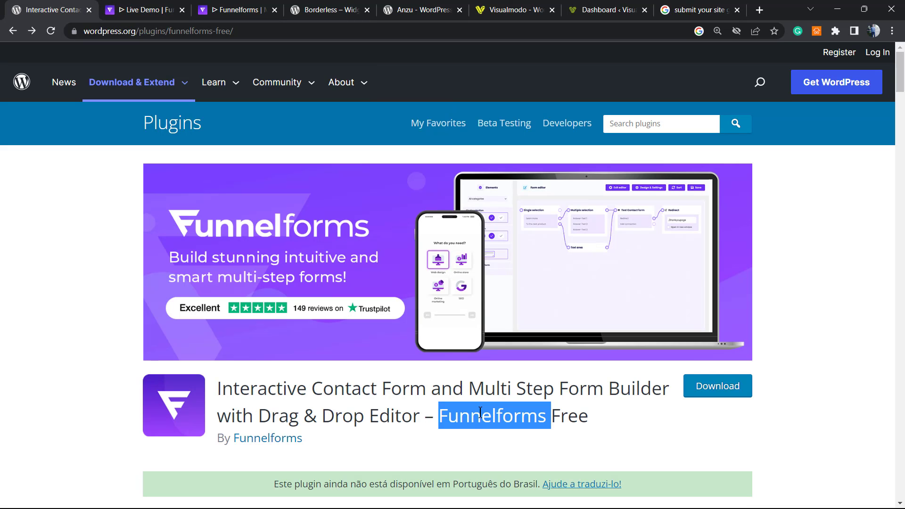
click(601, 10)
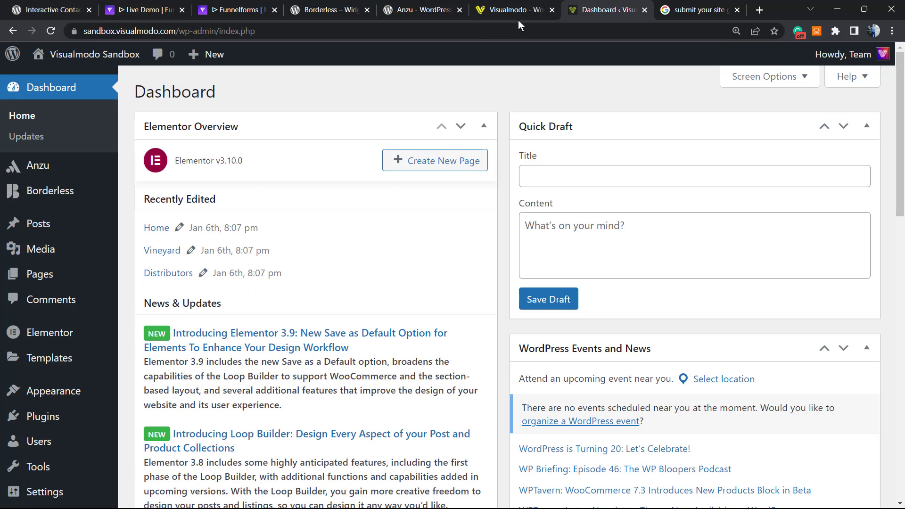
scroll(80, 333, down, 1)
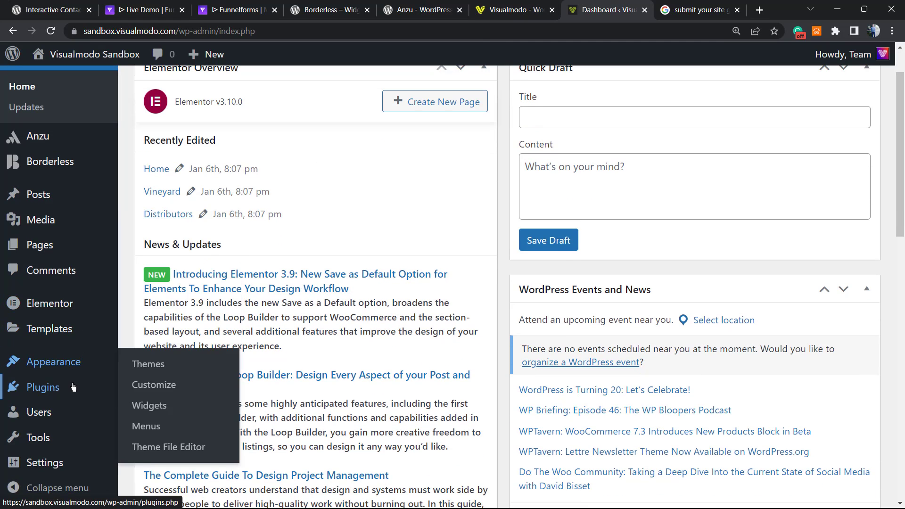
Search Plugins > Add New for Funnelforms, then install and activate it.
mouse_move(73, 385)
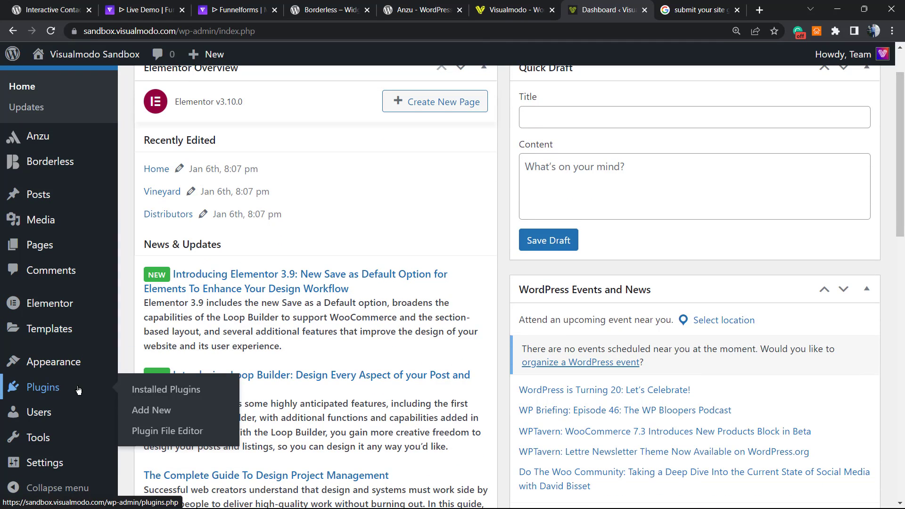
click(162, 411)
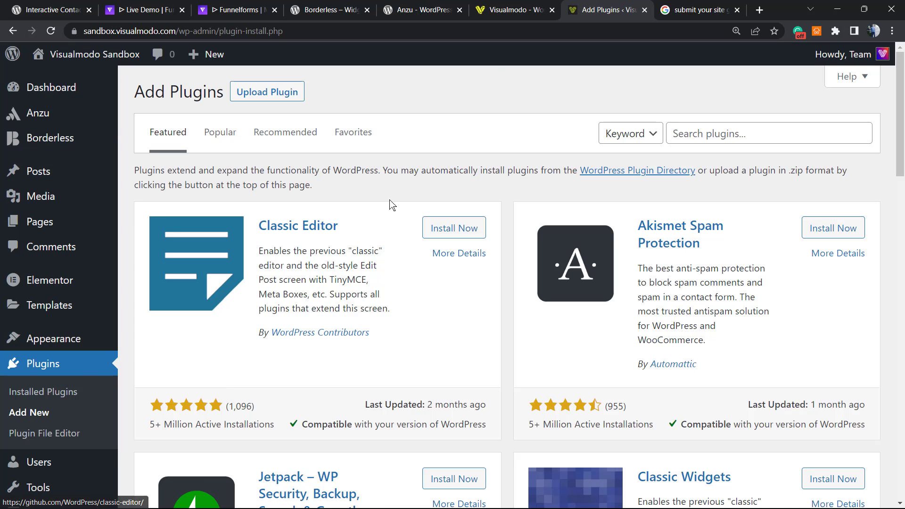
click(770, 138)
key(ctrl+v)
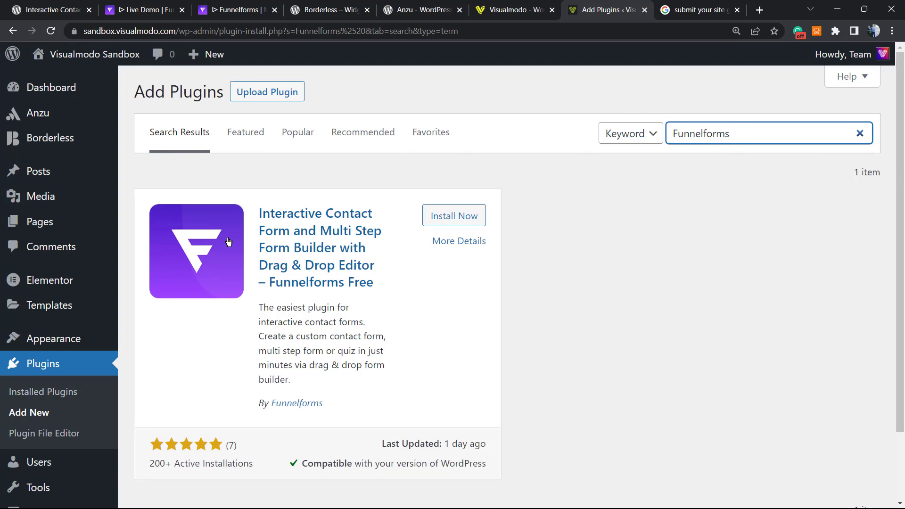
click(480, 216)
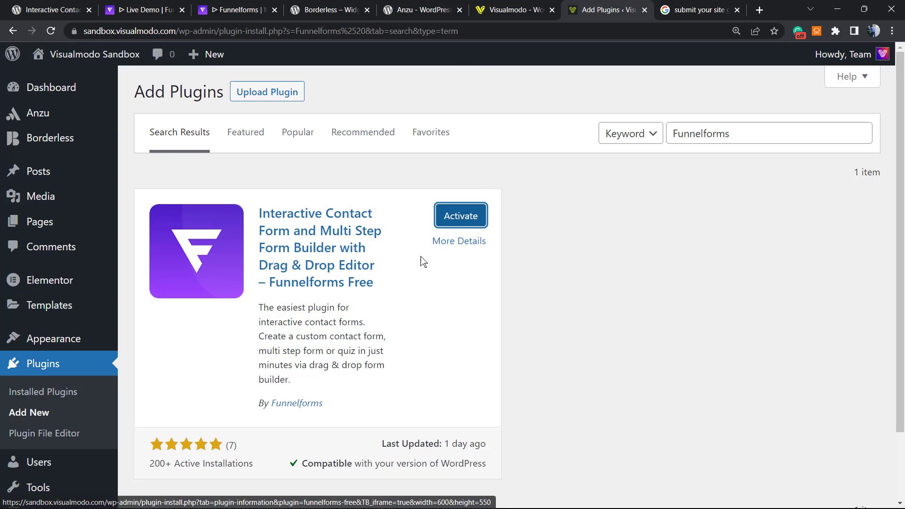
click(464, 216)
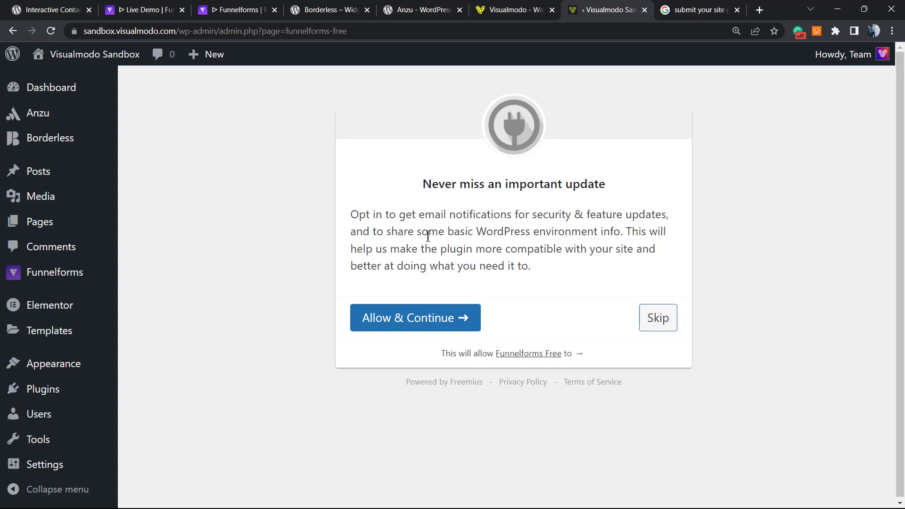
Accept the Funnelforms update notification opt-in and scroll through the welcome page.
click(418, 322)
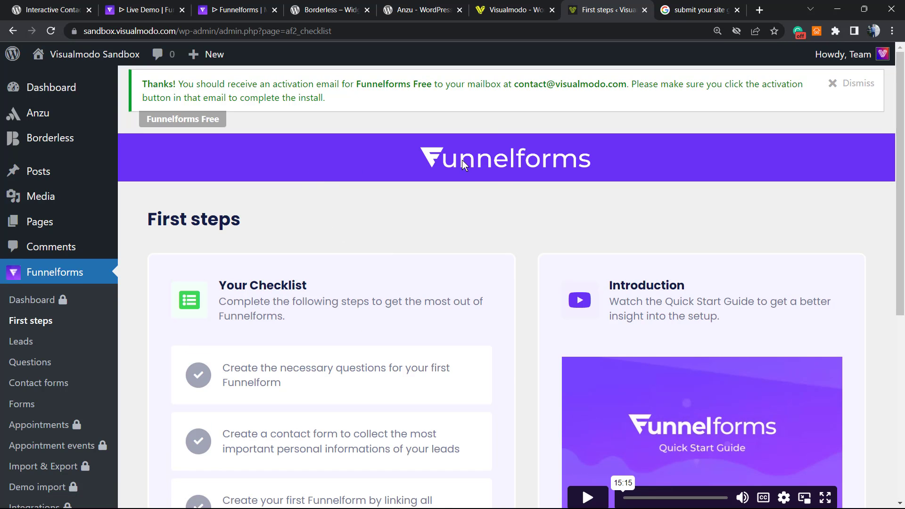
scroll(501, 182, down, 4)
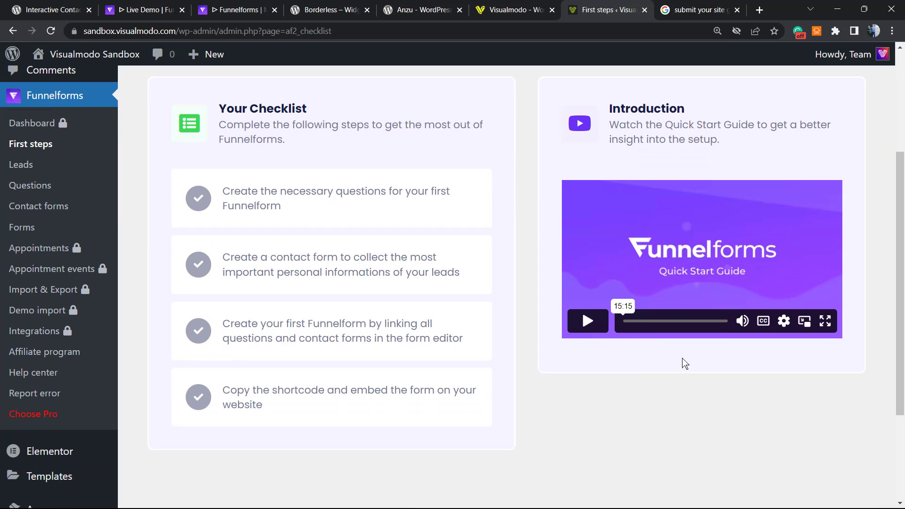
scroll(819, 202, up, 4)
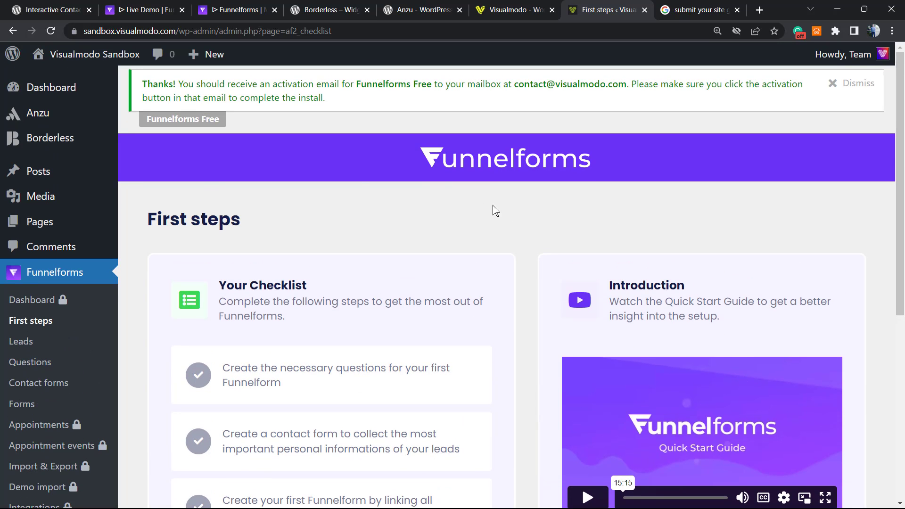
scroll(257, 265, down, 6)
scroll(260, 272, up, 6)
scroll(28, 415, down, 1)
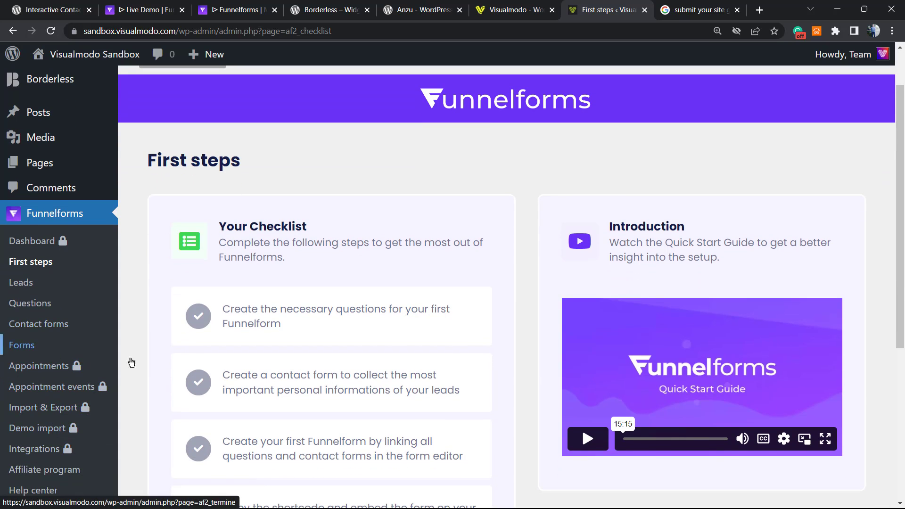
scroll(325, 279, down, 1)
scroll(326, 280, down, 3)
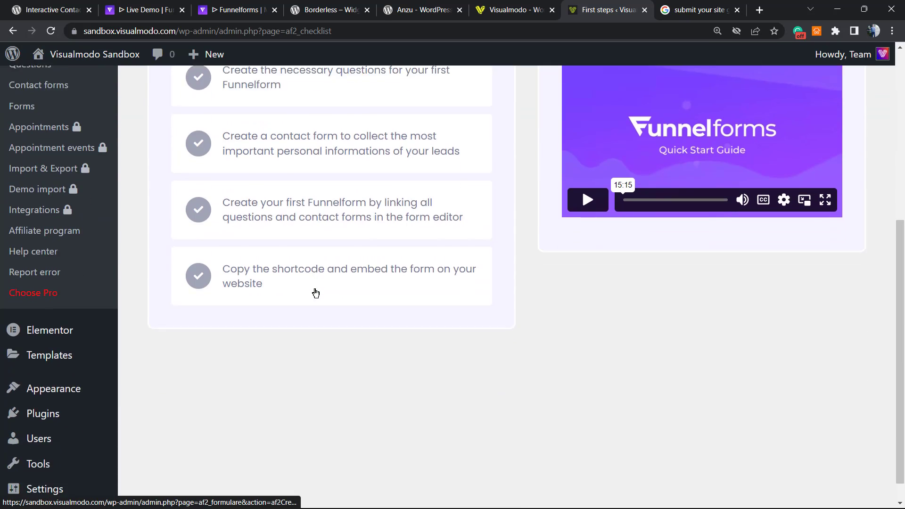
scroll(93, 334, up, 1)
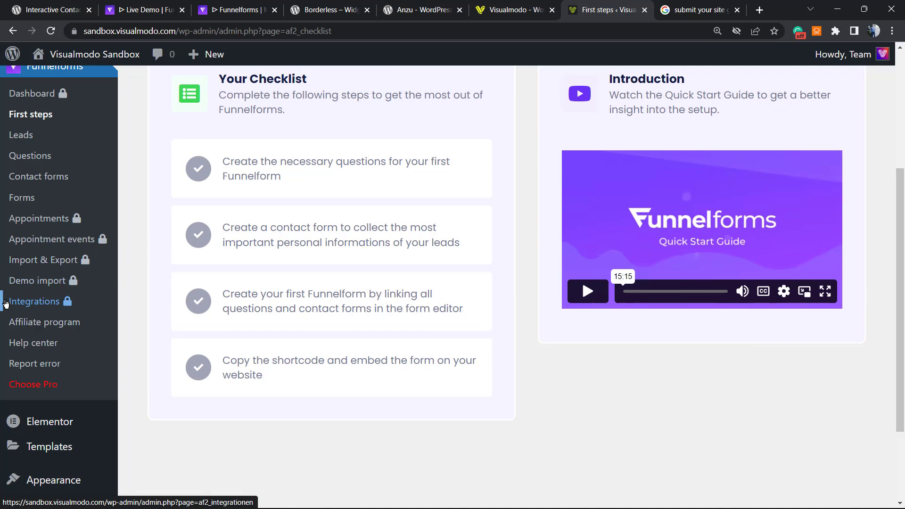
Open the Funnelforms First steps page from the sidebar and review its checklist.
click(63, 296)
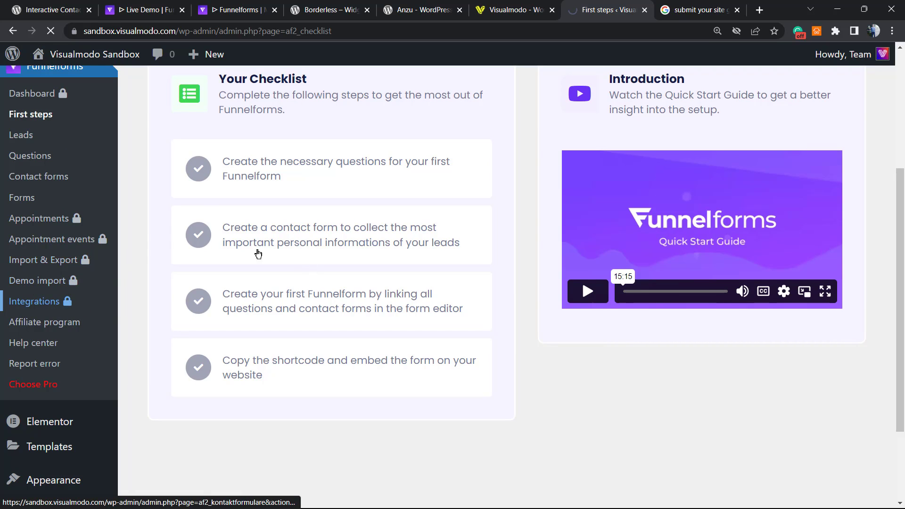
scroll(201, 207, up, 5)
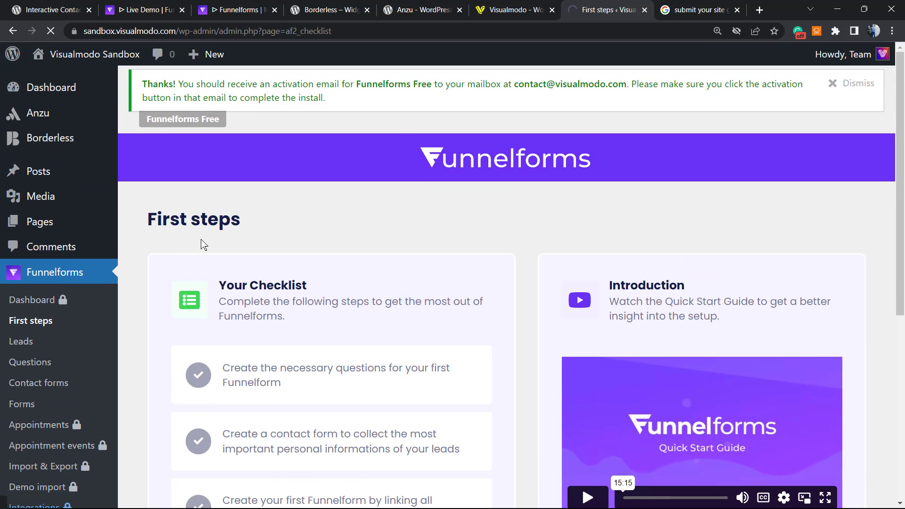
scroll(198, 269, down, 4)
scroll(184, 283, up, 4)
scroll(177, 292, down, 3)
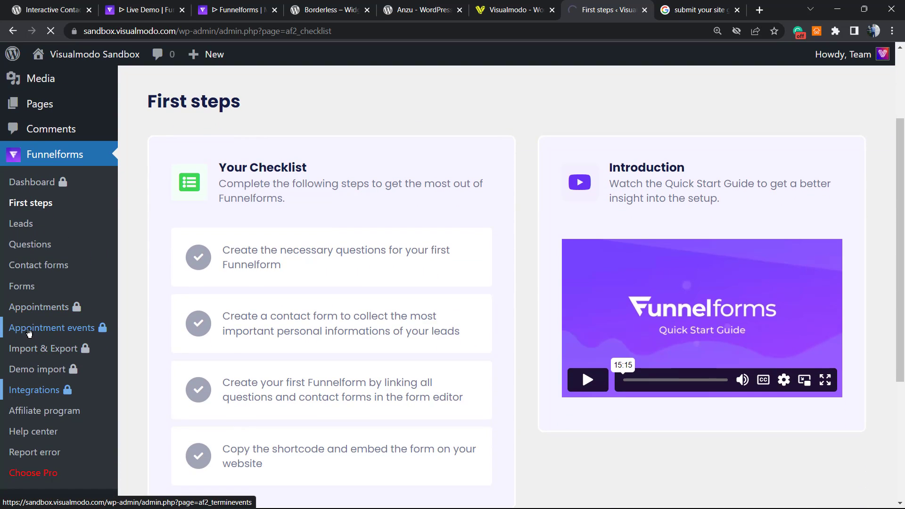
scroll(321, 273, up, 2)
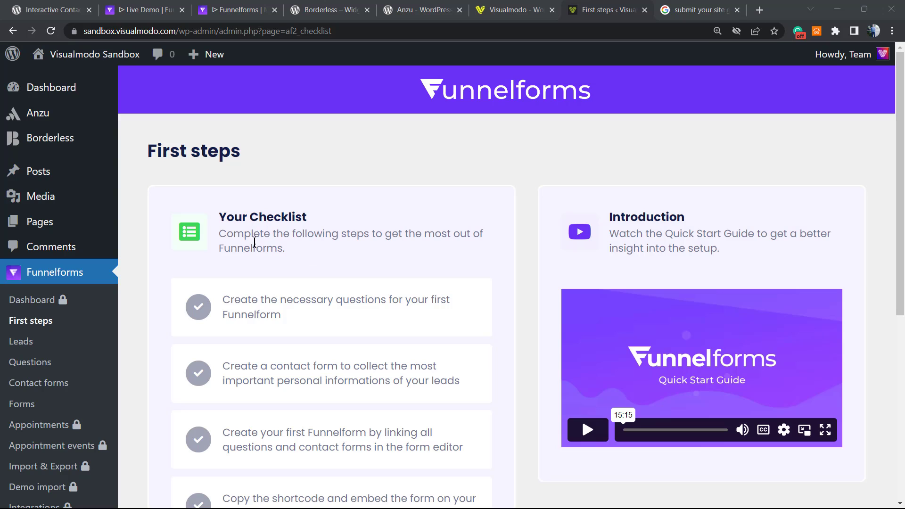
scroll(212, 269, down, 1)
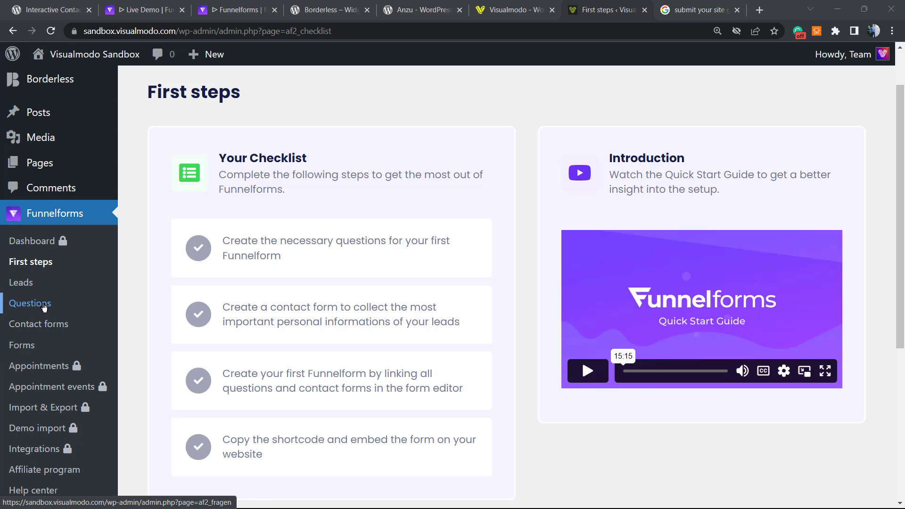
scroll(332, 295, up, 1)
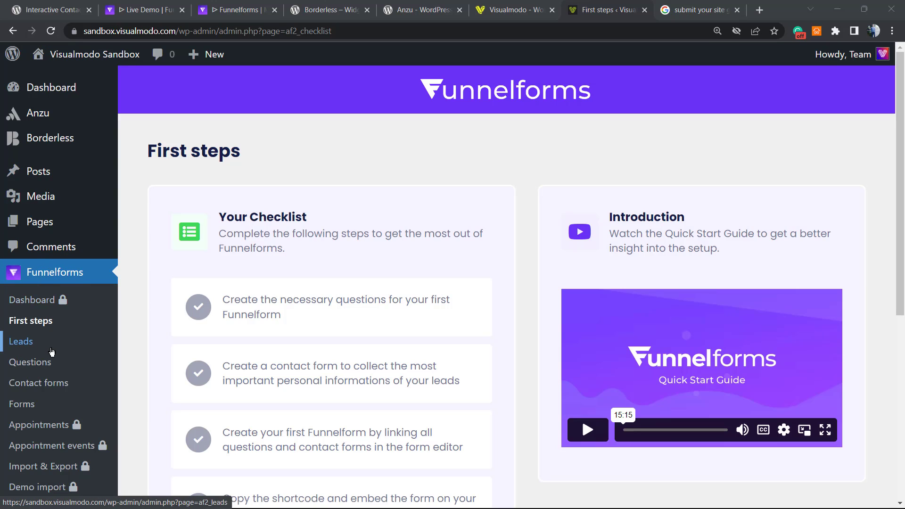
Open Funnelforms > Questions and switch on Dark Mode.
click(35, 363)
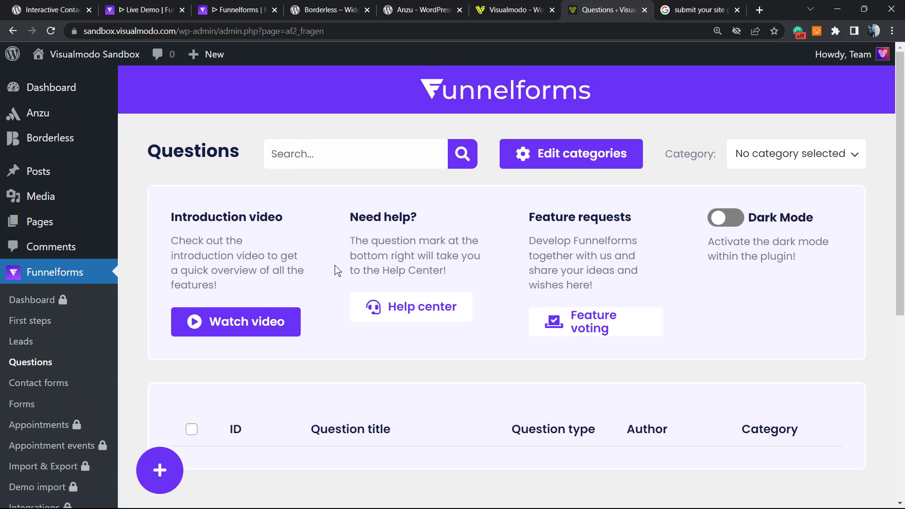
click(726, 220)
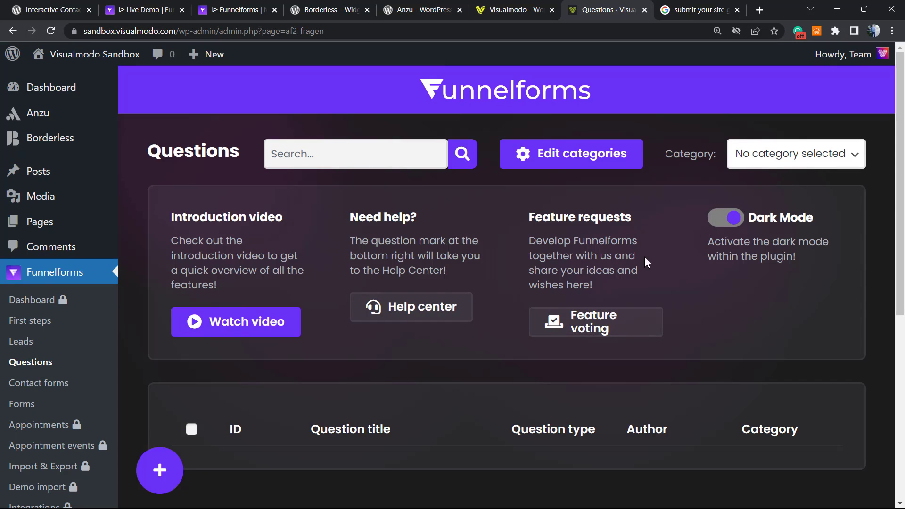
key(ctrl+minus)
key(ctrl+minus)
key(ctrl+minus)
key(ctrl+plus)
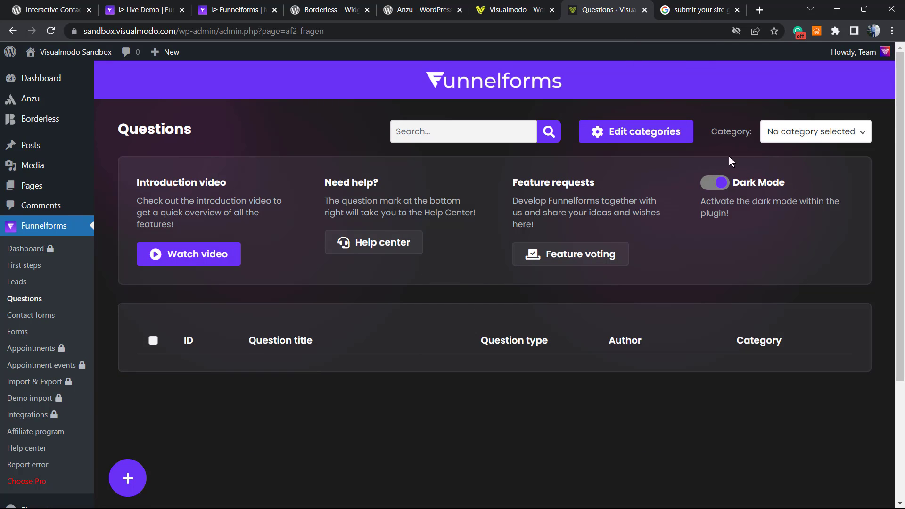
scroll(338, 256, down, 3)
scroll(278, 308, up, 3)
Create a new question and add a Single selection element to the editor.
click(127, 479)
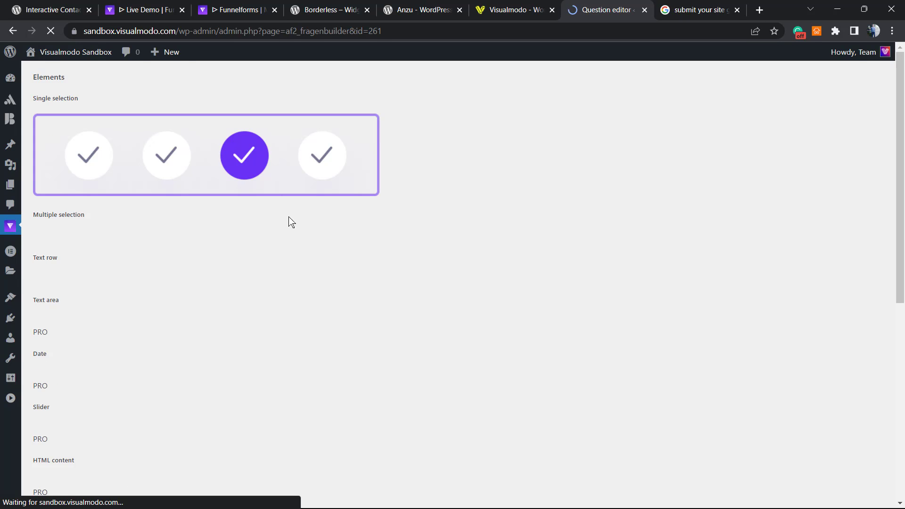
scroll(204, 227, down, 1)
scroll(205, 279, up, 1)
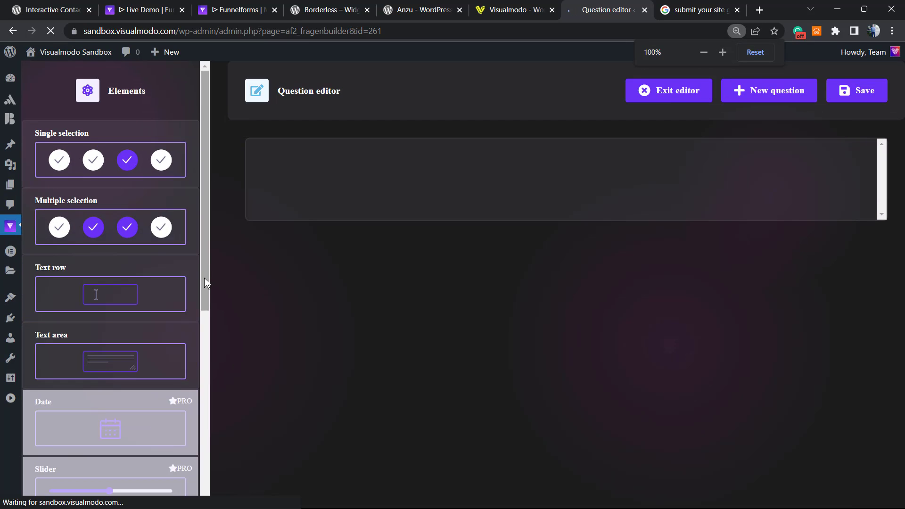
scroll(216, 276, up, 1)
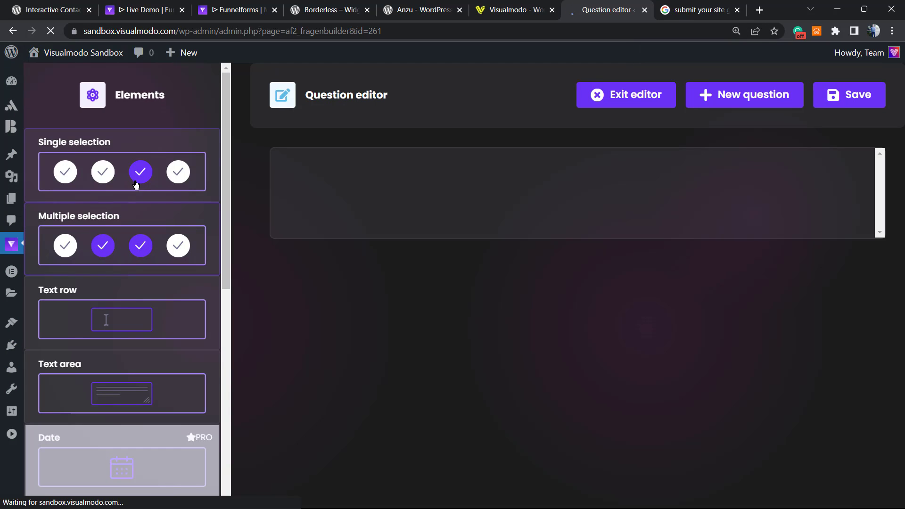
click(123, 174)
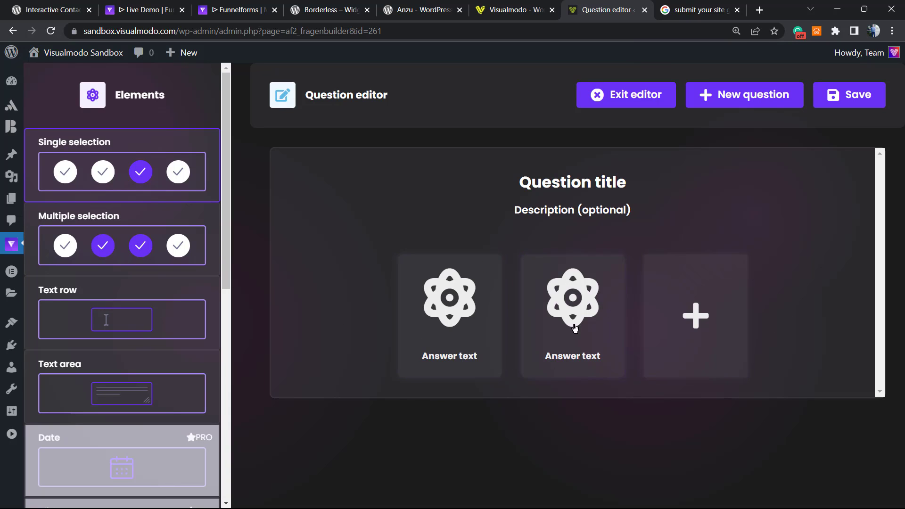
Set the two answer texts to 'option 1' and 'option 2'.
click(442, 343)
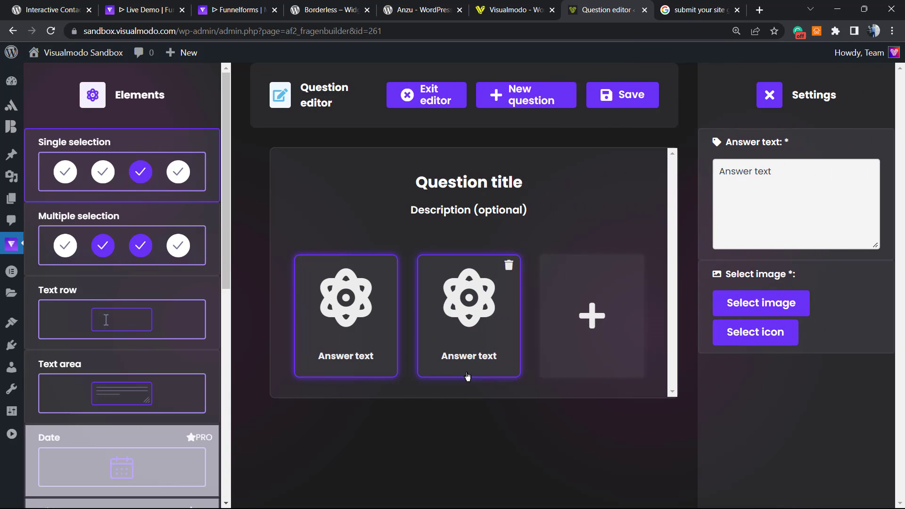
triple_click(778, 174)
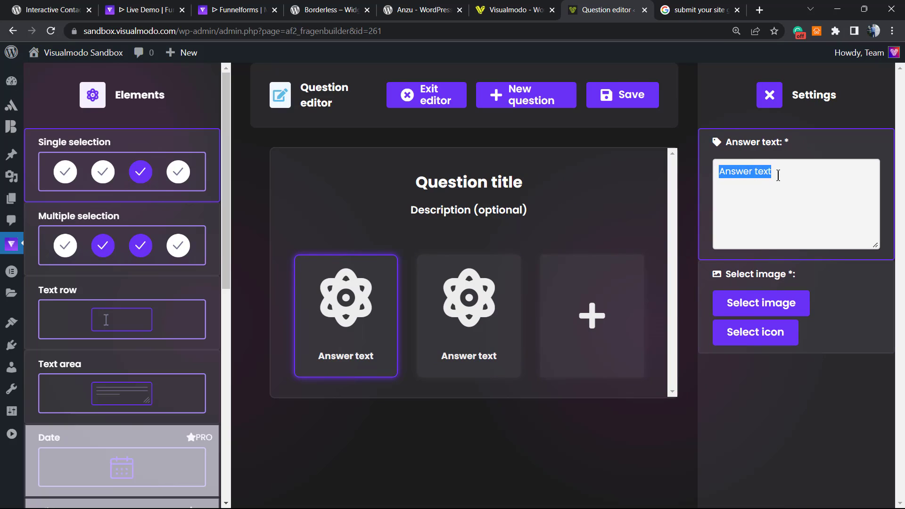
text(opr)
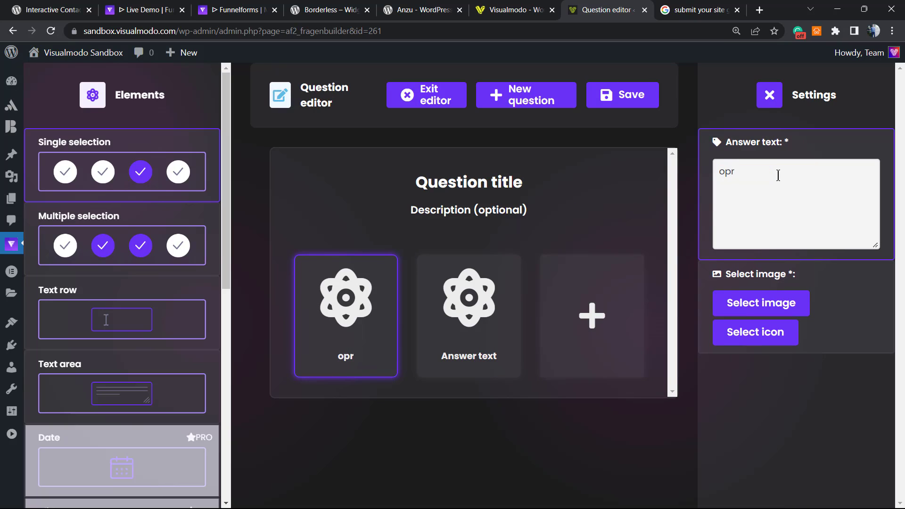
key(BackSpace)
text(tions 1)
key(BackSpace)
key(BackSpace)
key(BackSpace)
text(1)
click(470, 349)
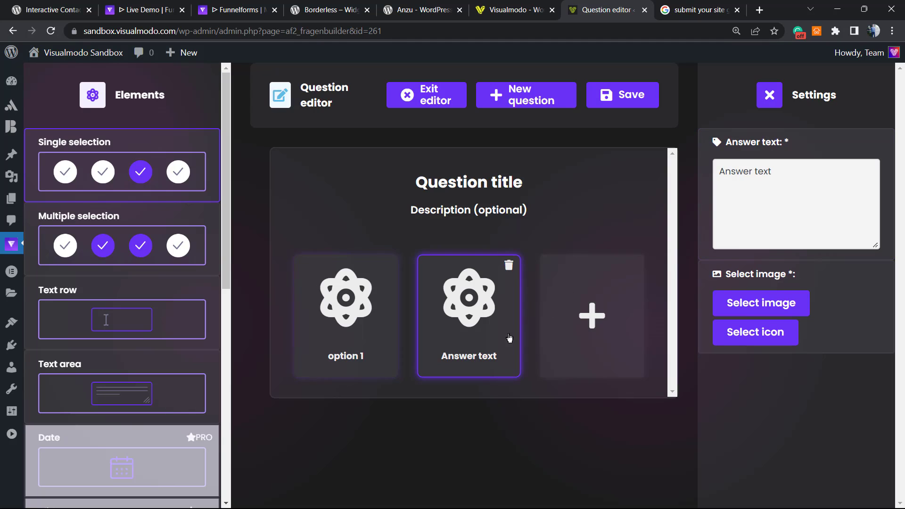
triple_click(771, 185)
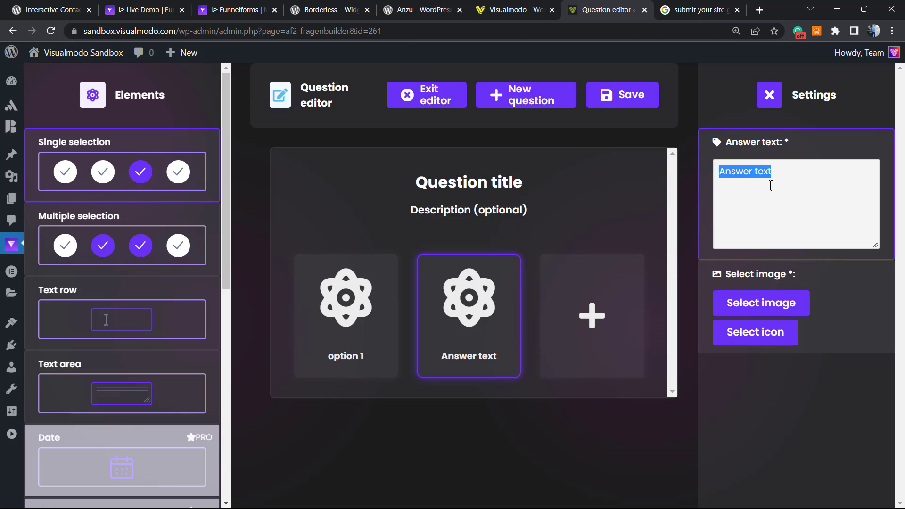
text(option 2)
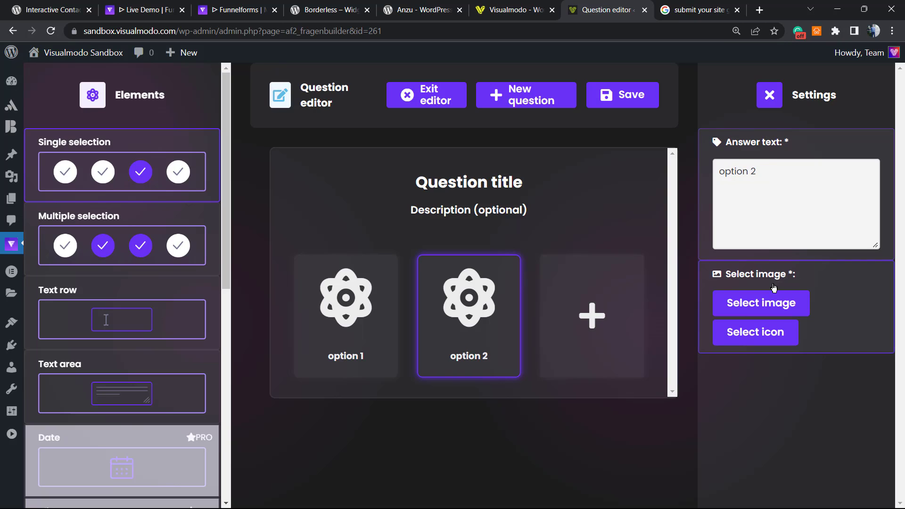
click(368, 330)
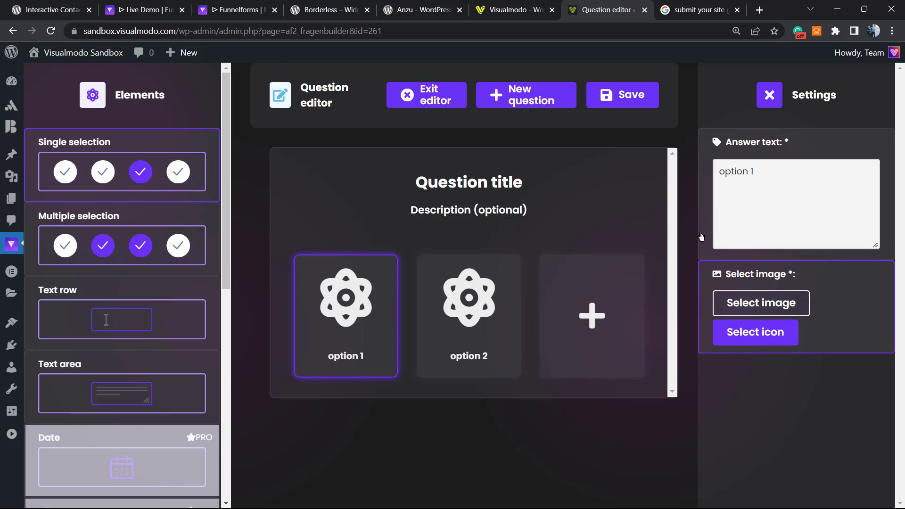
Pick an icon for option 1 and give option 2 the Android icon via an 'andro' search.
click(729, 330)
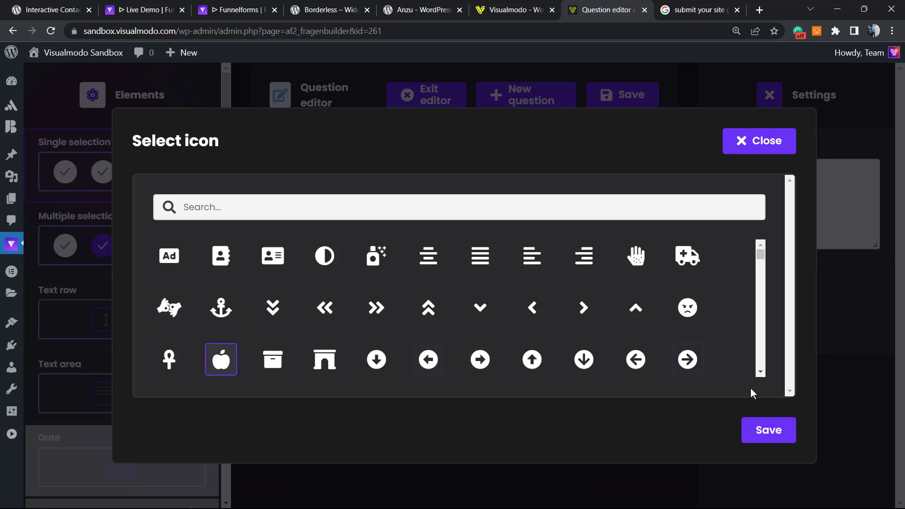
click(769, 430)
click(473, 329)
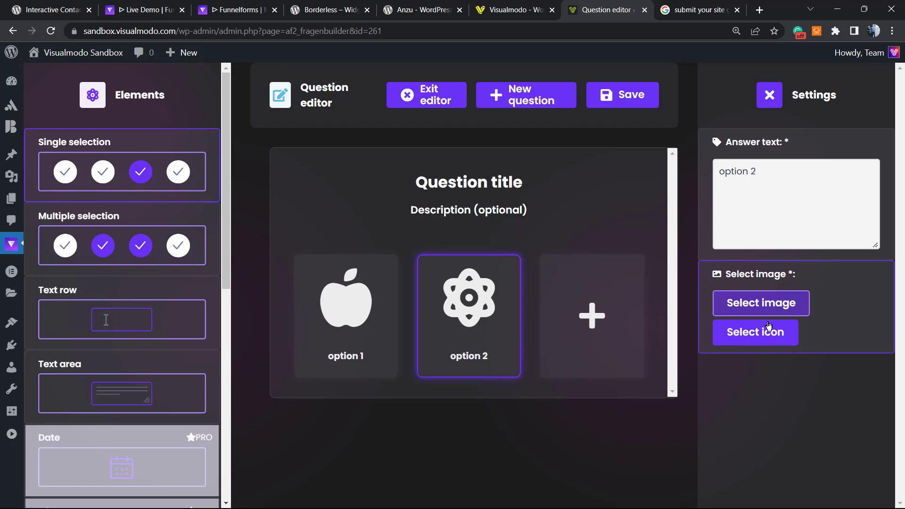
click(758, 333)
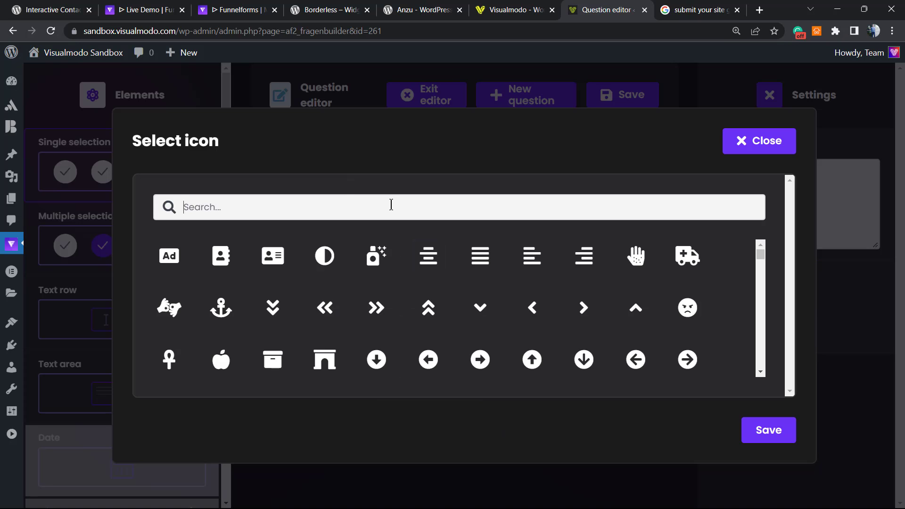
text(and)
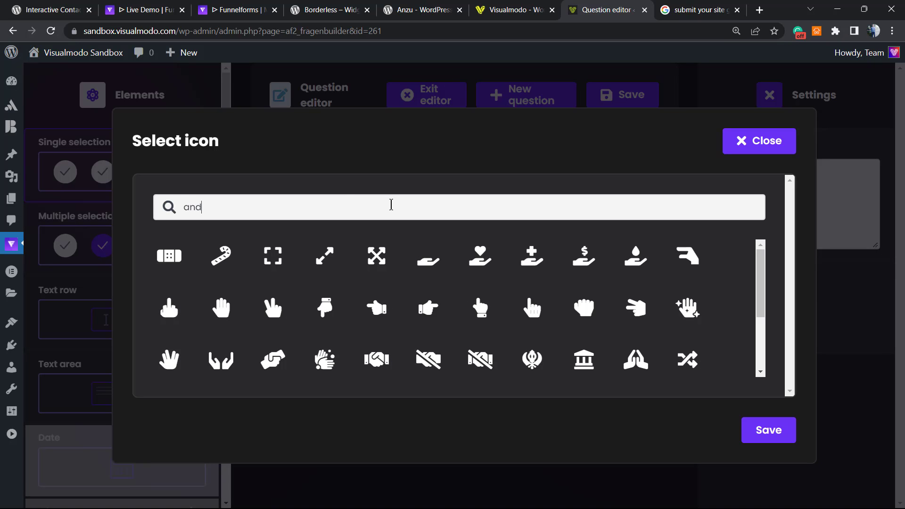
text(ro)
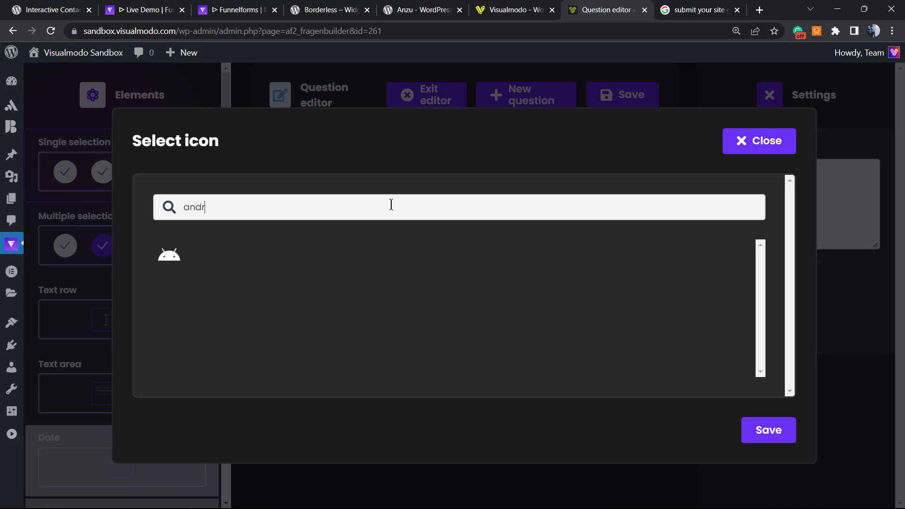
click(171, 267)
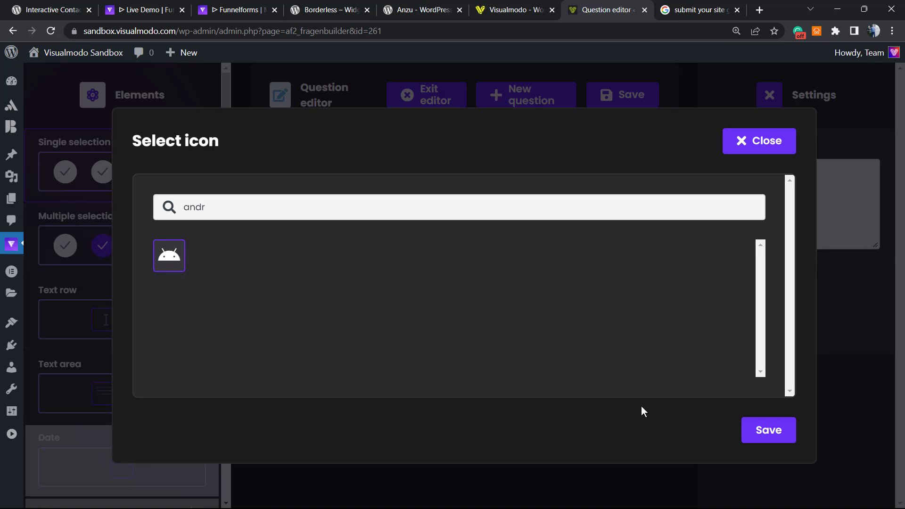
click(760, 429)
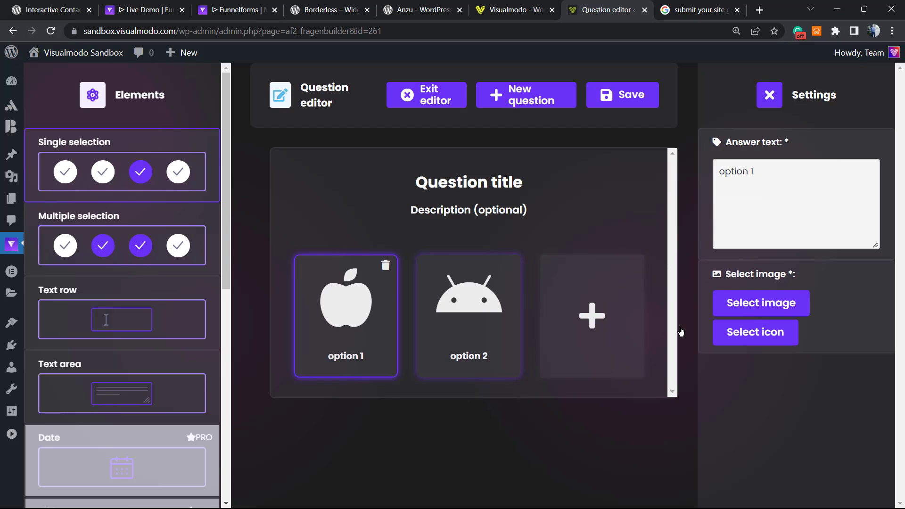
Re-apply the Apple icon to option 1 by searching 'app'.
click(750, 334)
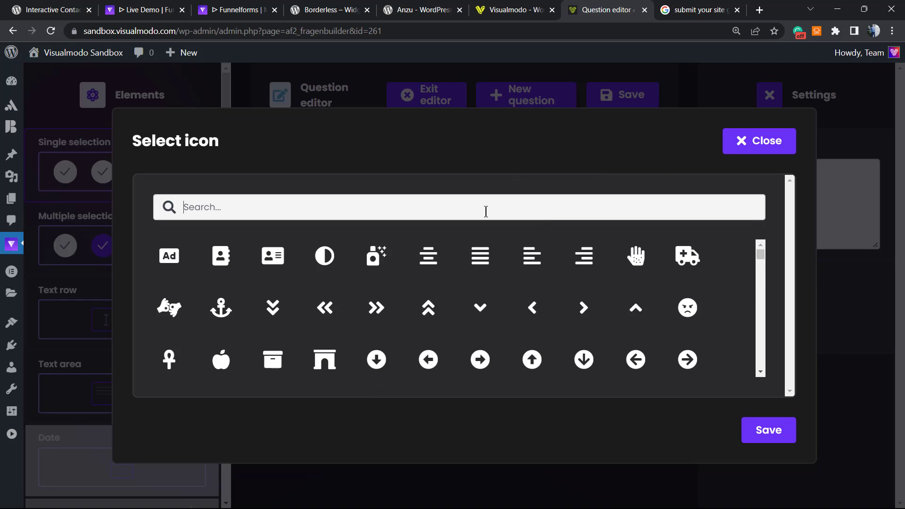
click(486, 212)
text(app)
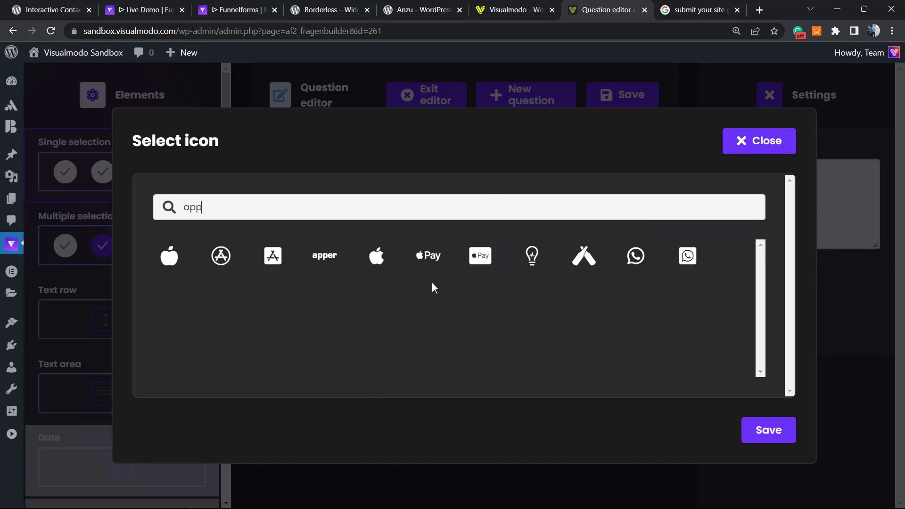
click(370, 260)
click(767, 432)
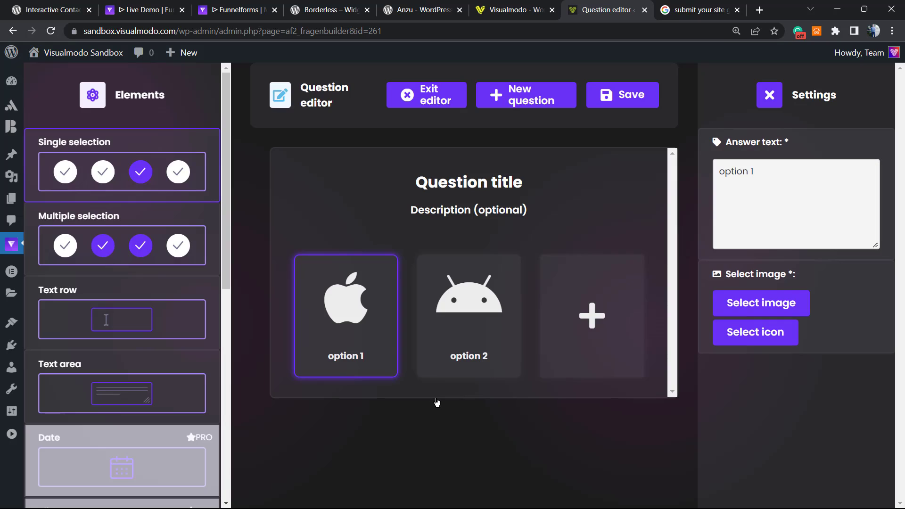
Title the question 'Your OS is', leave the description empty, and start another question.
click(456, 186)
click(789, 208)
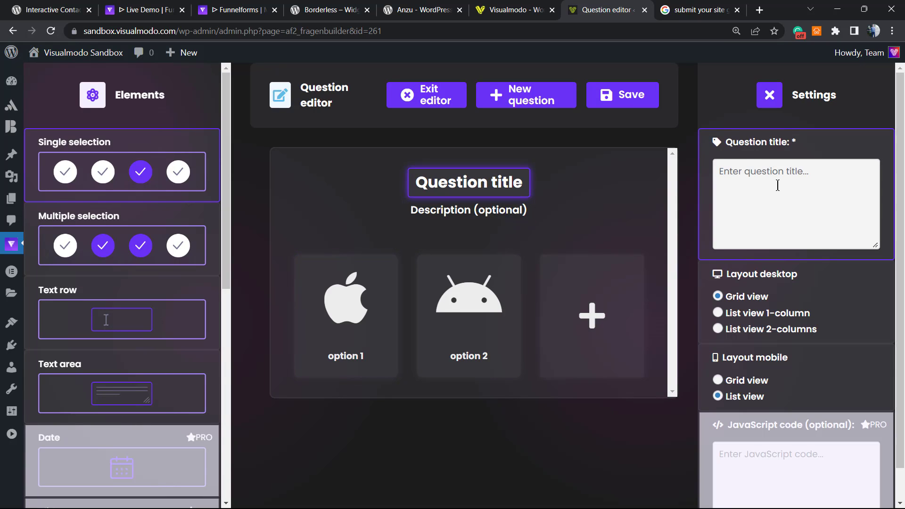
text(////)
key(BackSpace)
key(BackSpace)
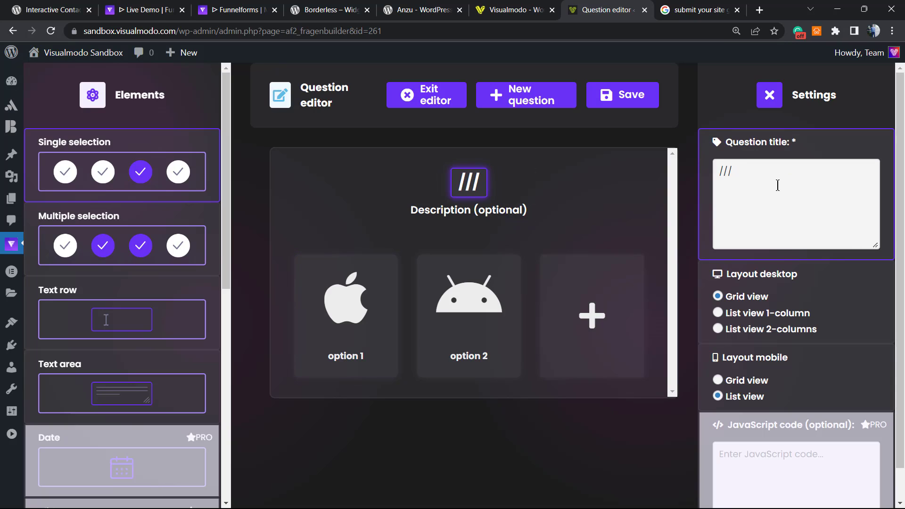
key(BackSpace)
key(BackSpace)
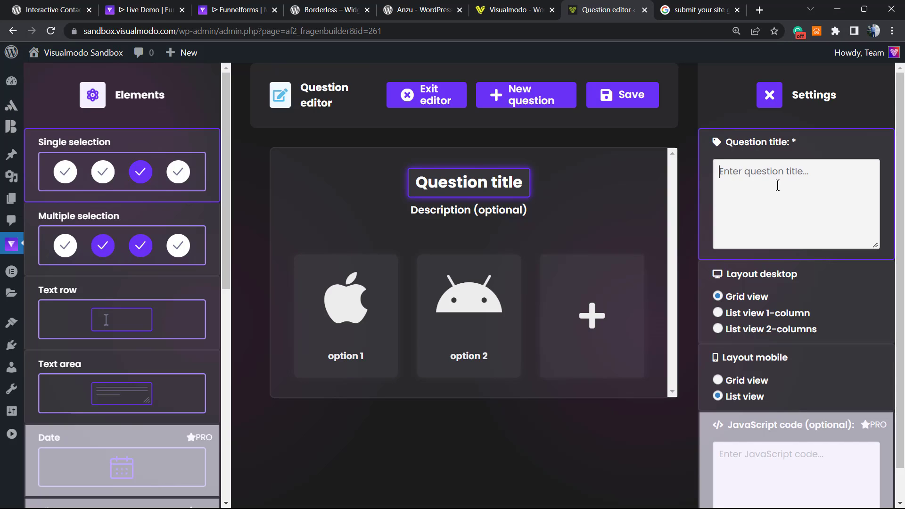
text(Your)
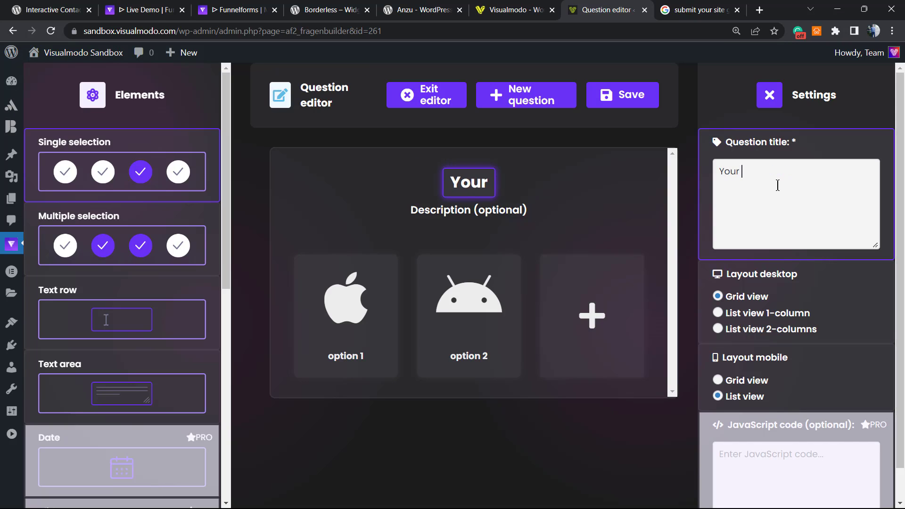
text( IOS)
key(BackSpace)
key(BackSpace)
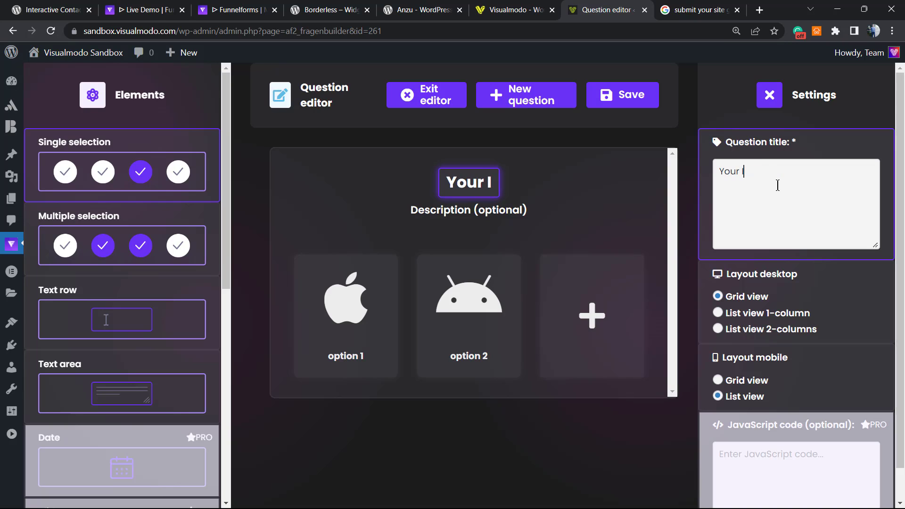
key(BackSpace)
text(OS is)
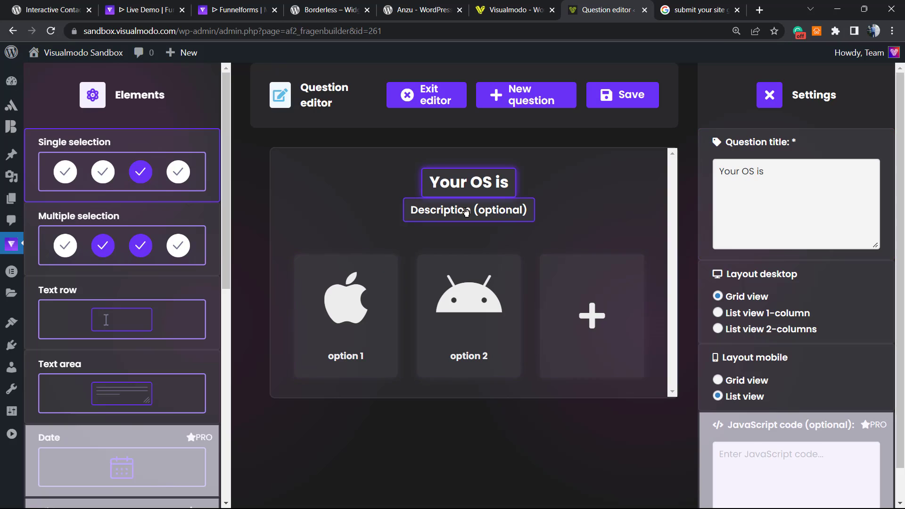
click(415, 210)
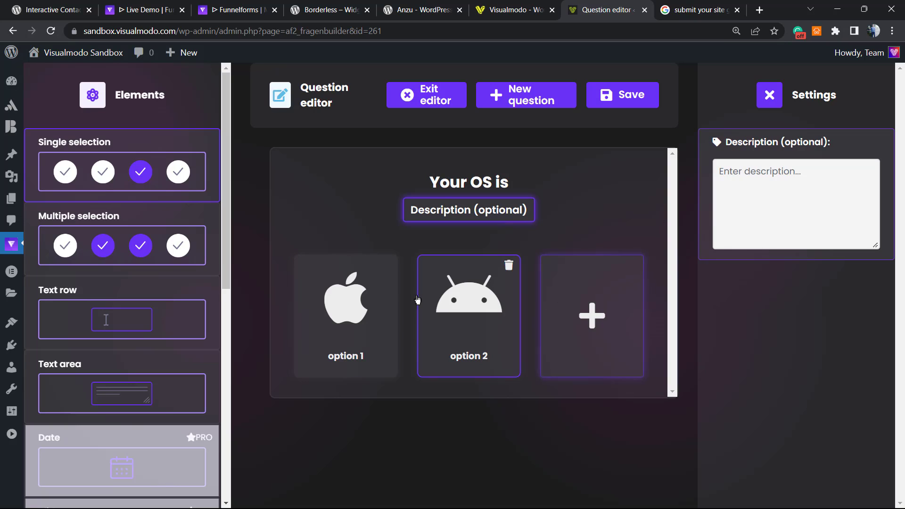
click(526, 94)
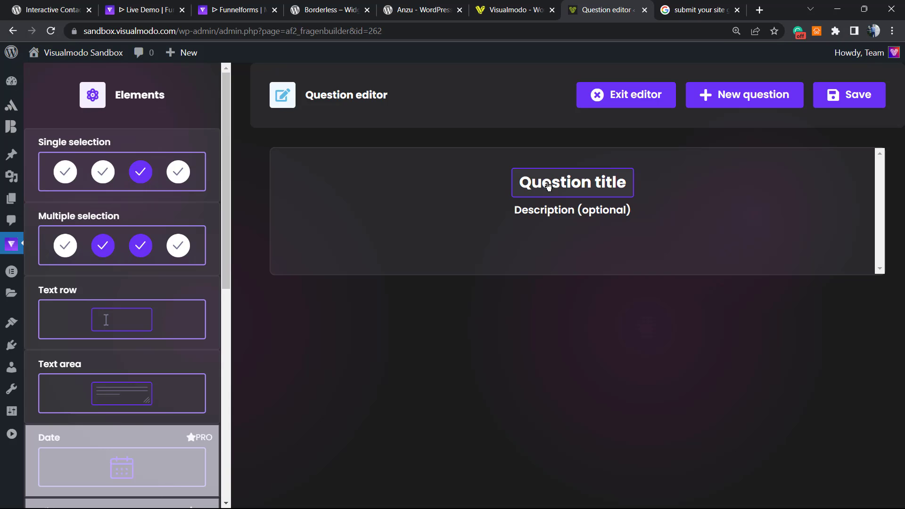
Add a Multiple selection answer, swap it for a Text row, and open the text row's settings.
drag(106, 256, 537, 247)
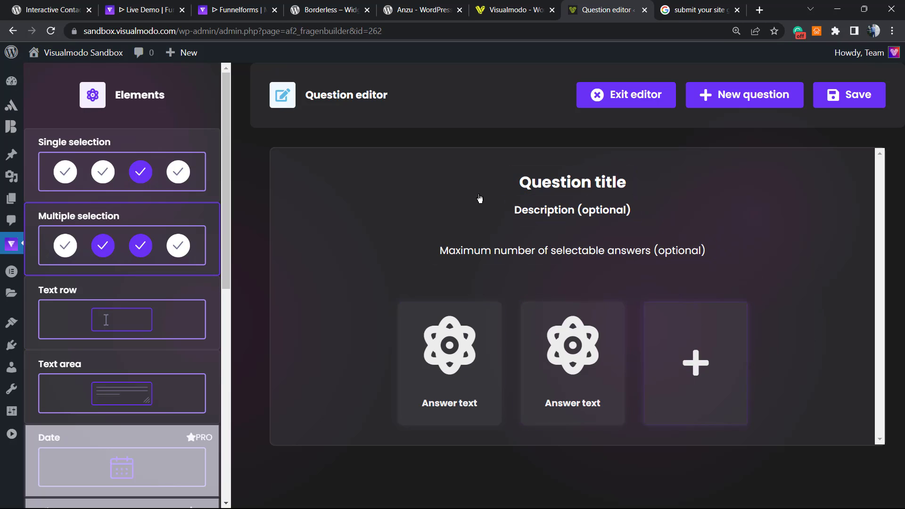
click(102, 333)
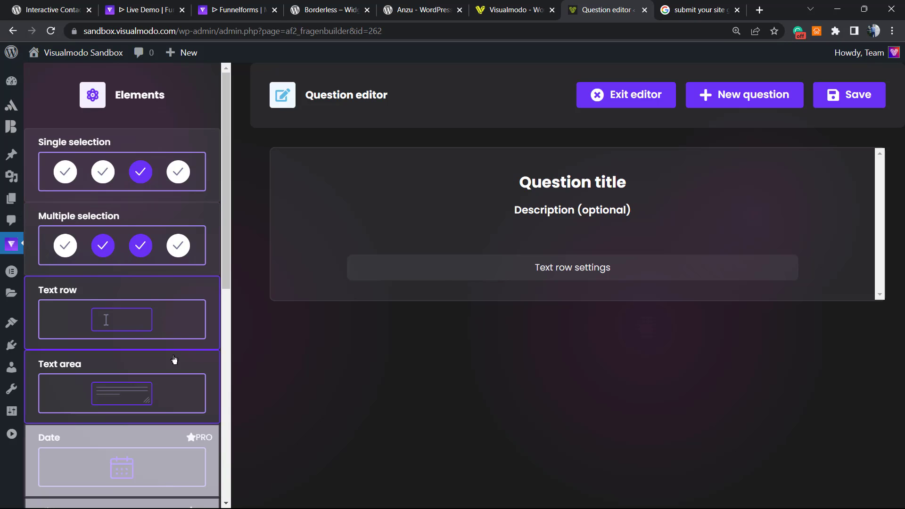
click(510, 273)
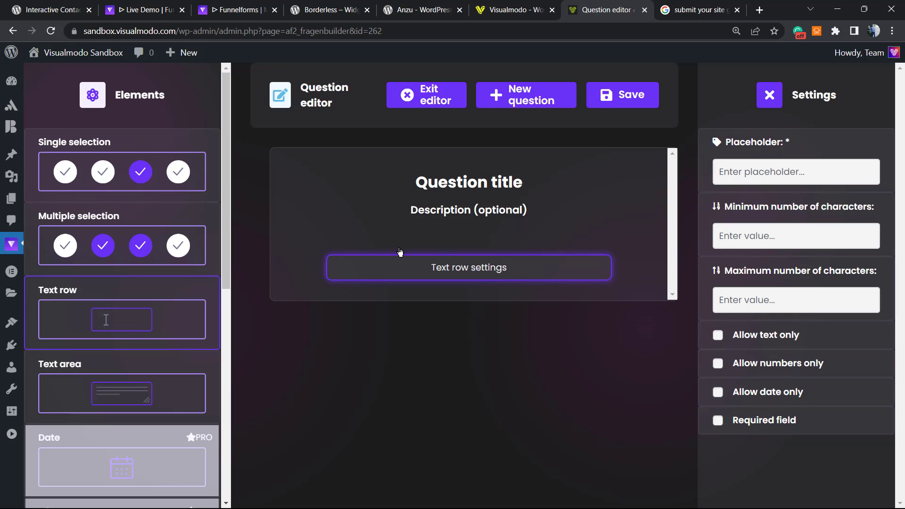
scroll(105, 413, down, 2)
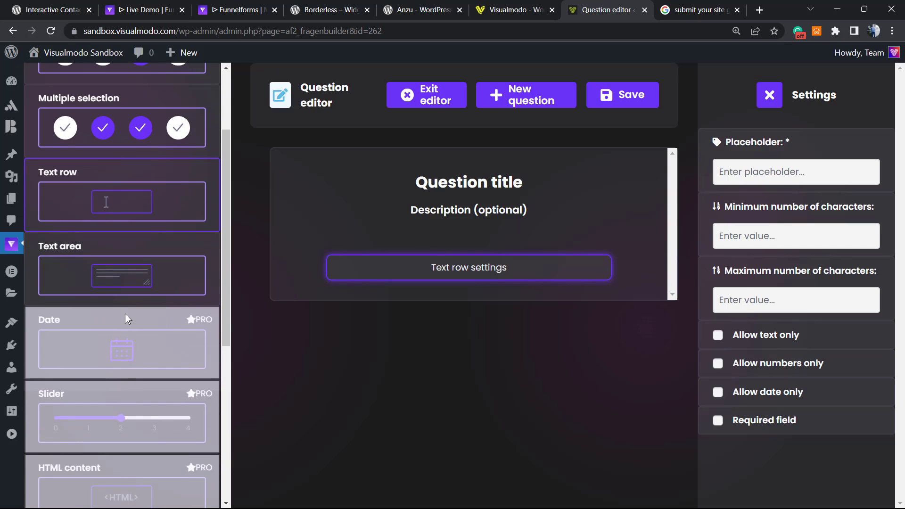
scroll(117, 333, down, 3)
scroll(118, 326, up, 2)
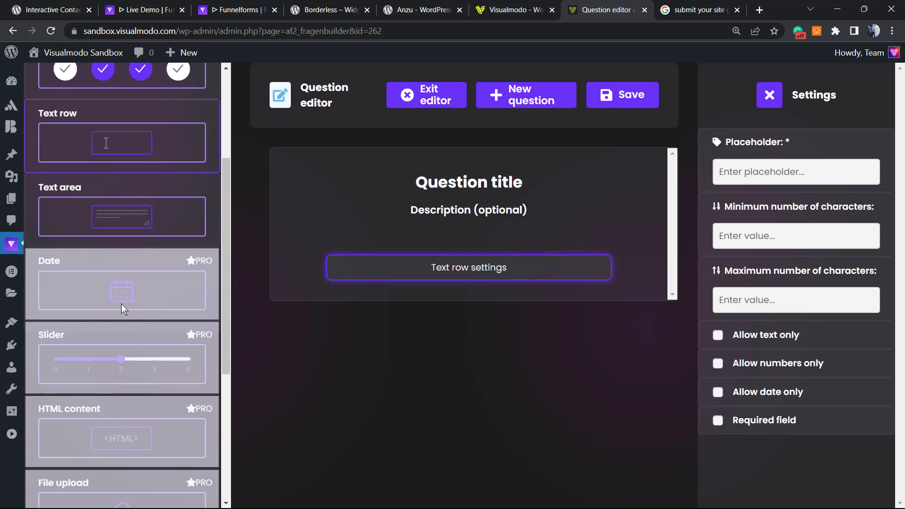
scroll(119, 292, down, 1)
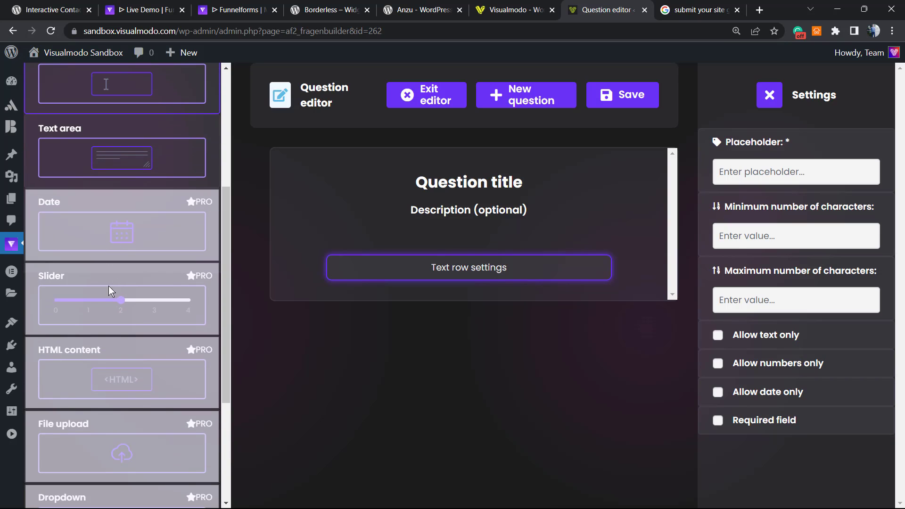
scroll(112, 304, down, 1)
scroll(141, 347, down, 2)
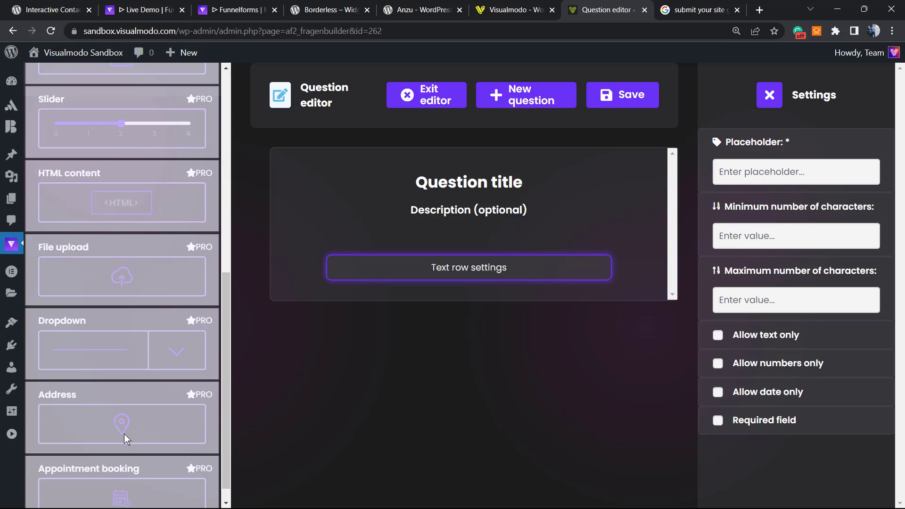
scroll(91, 386, up, 7)
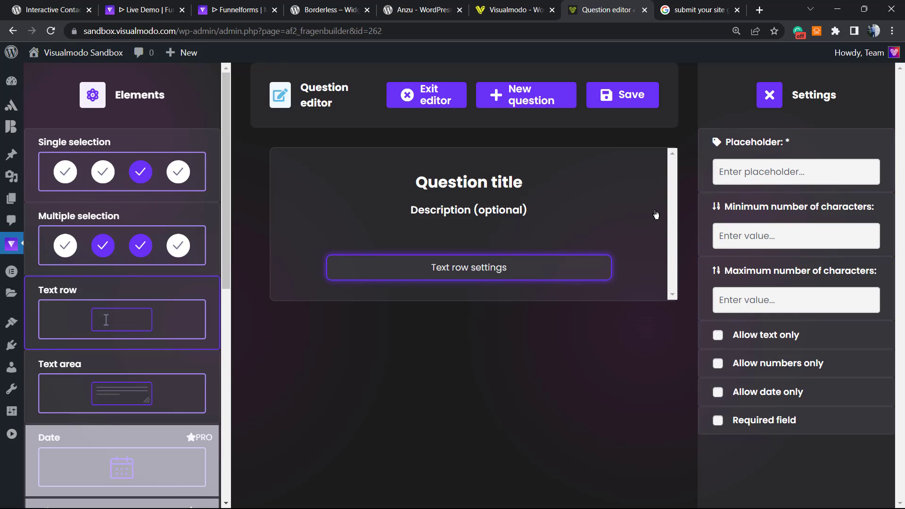
Set the text row's placeholder to 'your domain here'.
text(your)
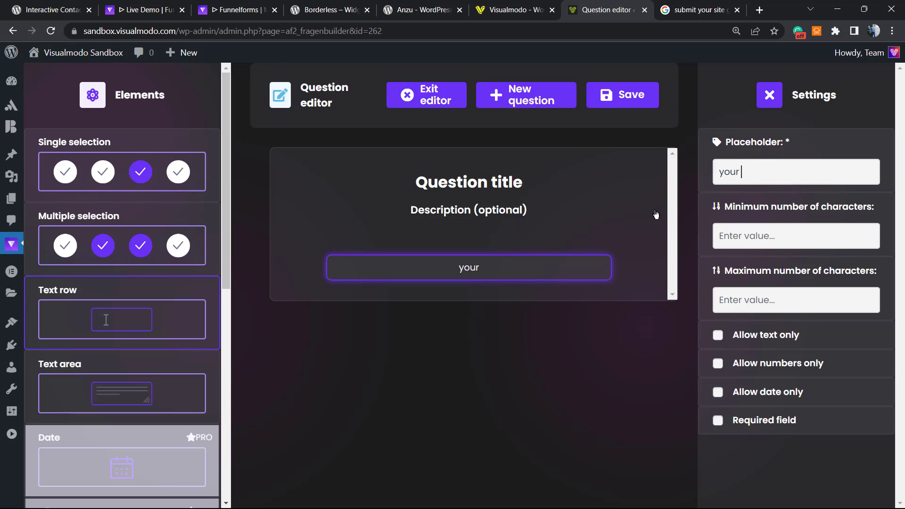
text( domain)
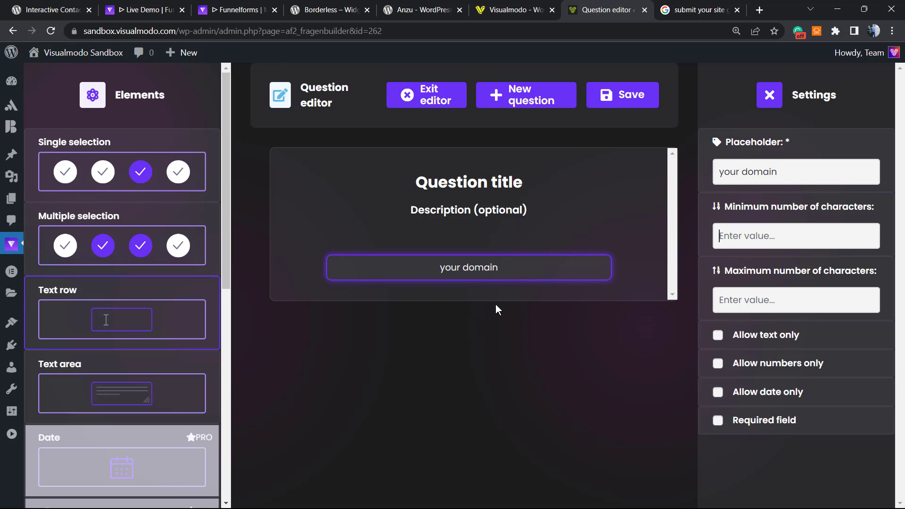
click(813, 171)
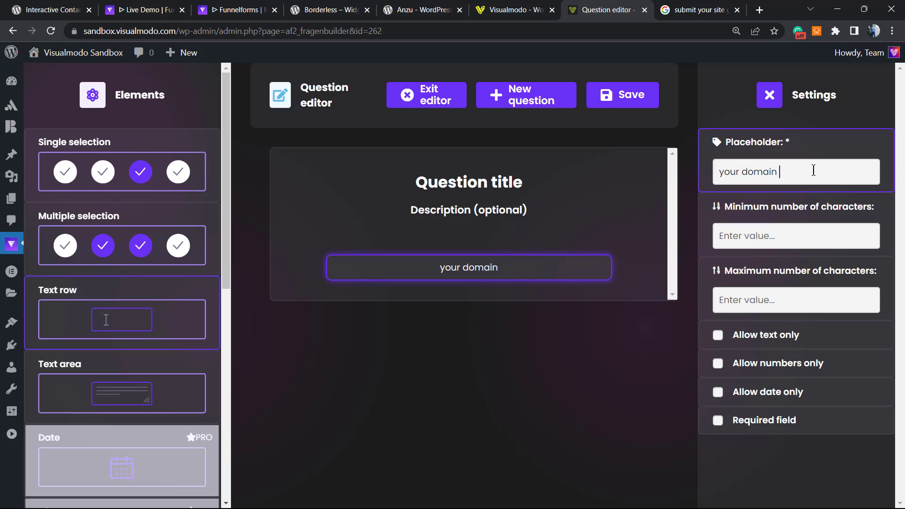
text(here)
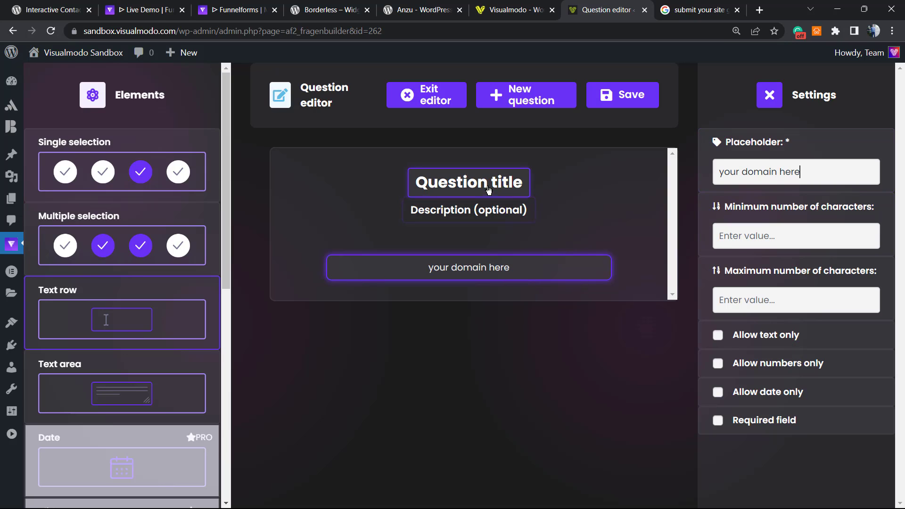
Title the question 'Your company site' and close the settings panel.
click(432, 187)
click(744, 183)
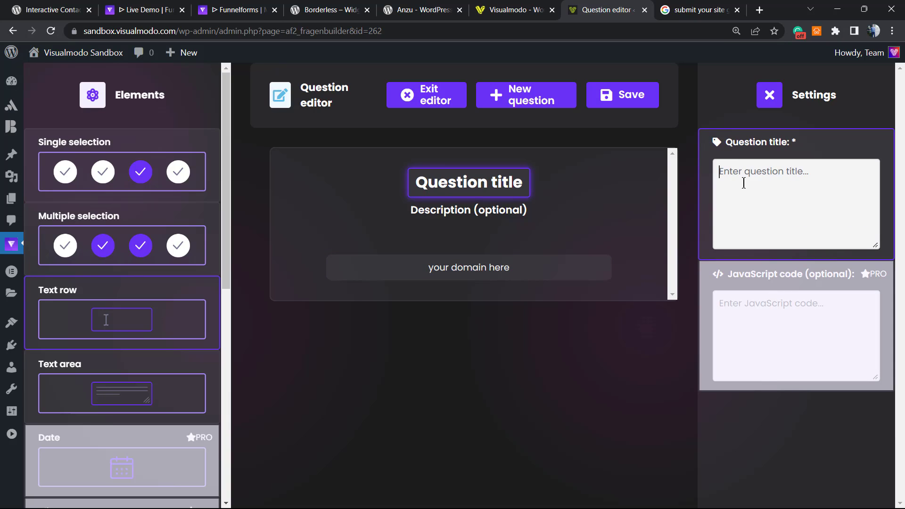
text(Your coma)
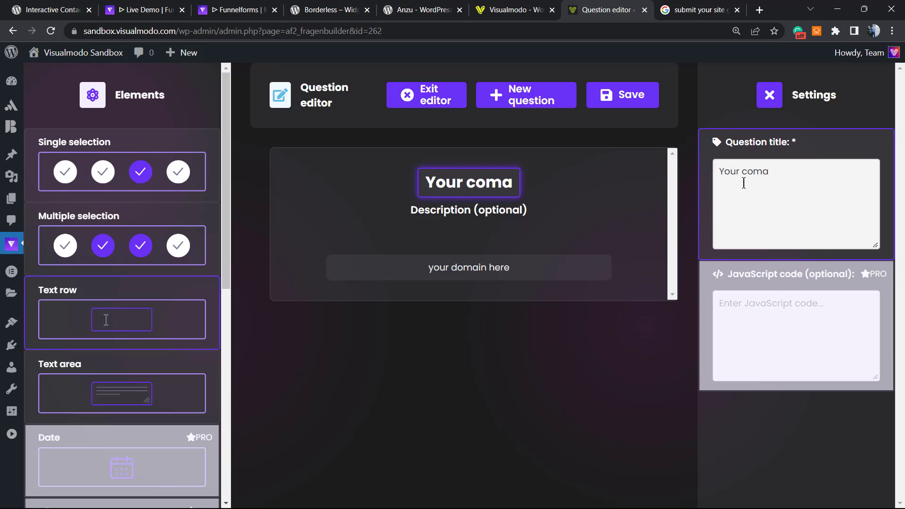
key(BackSpace)
text(pany sit)
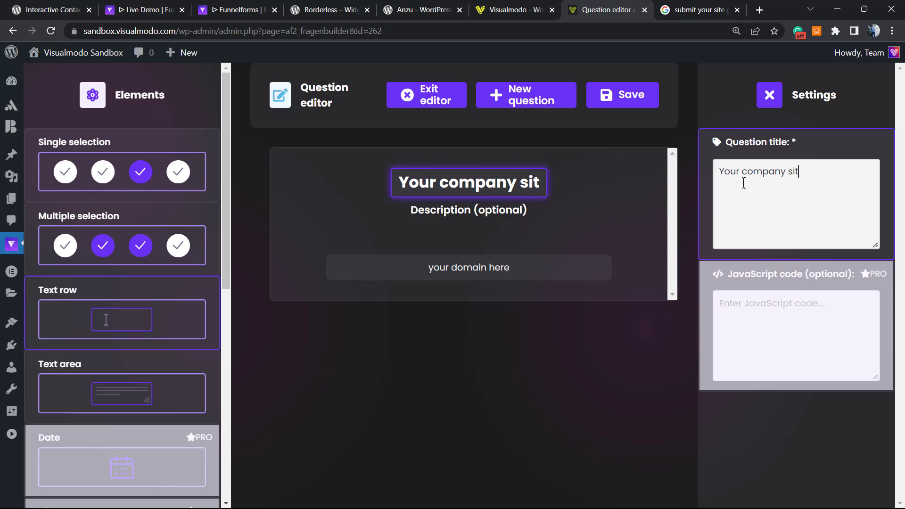
text(w)
key(BackSpace)
text(e)
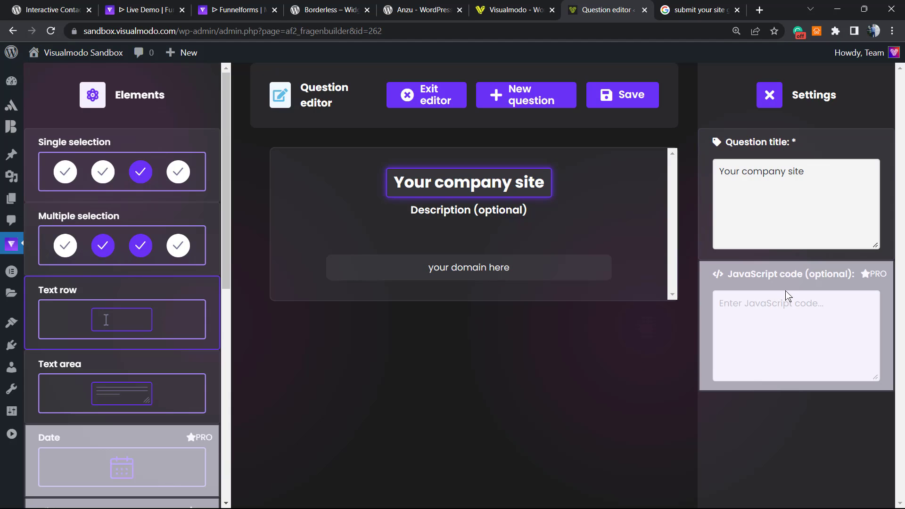
click(584, 232)
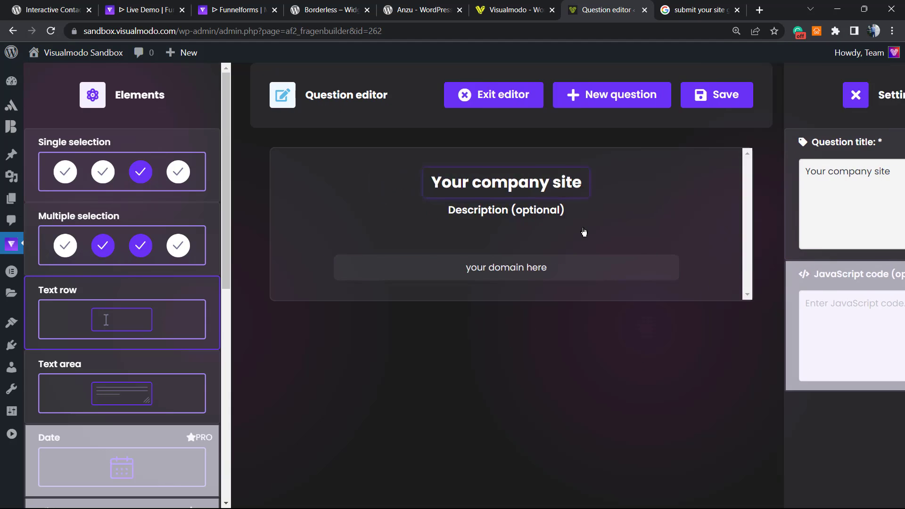
Save the 'Your company site' text-row question and exit to the Questions list beside 'Your OS is'.
click(533, 210)
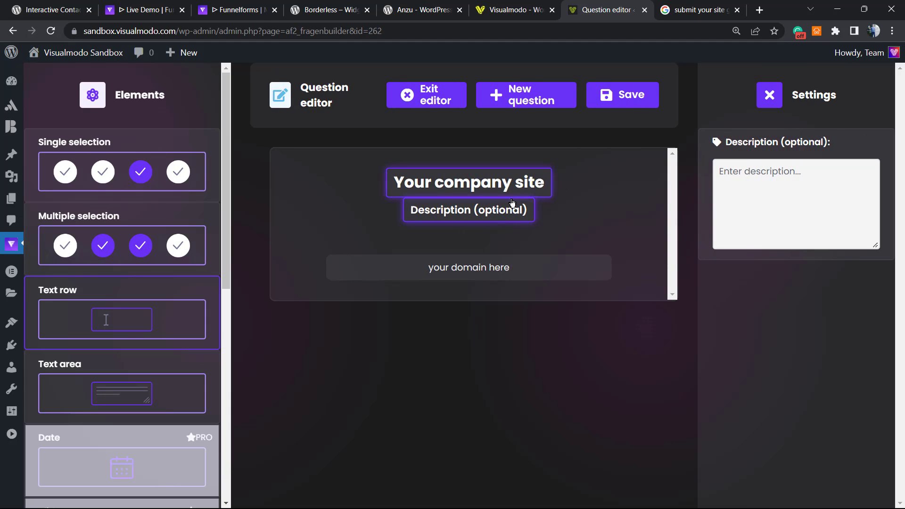
click(544, 101)
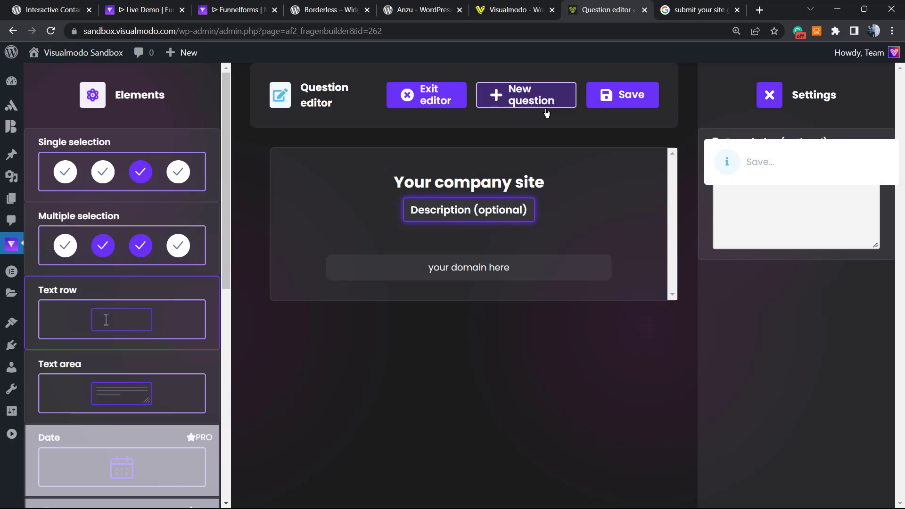
click(632, 99)
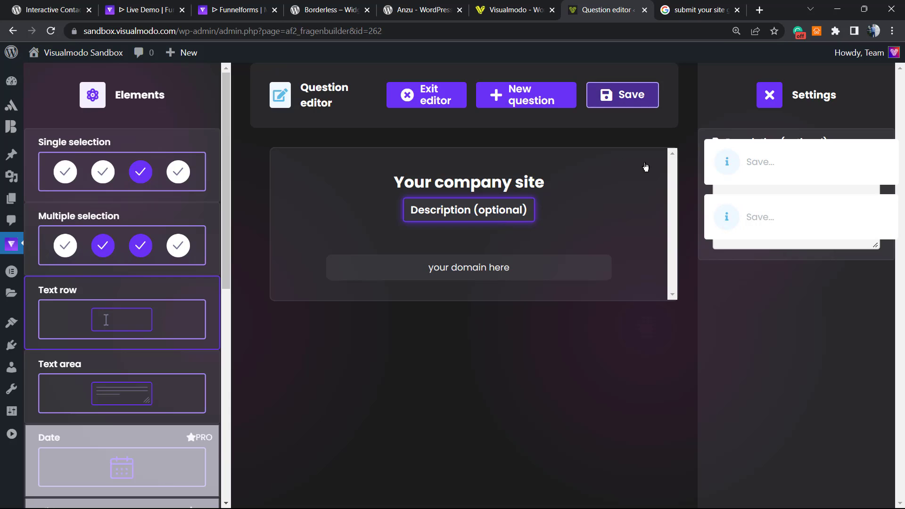
click(773, 97)
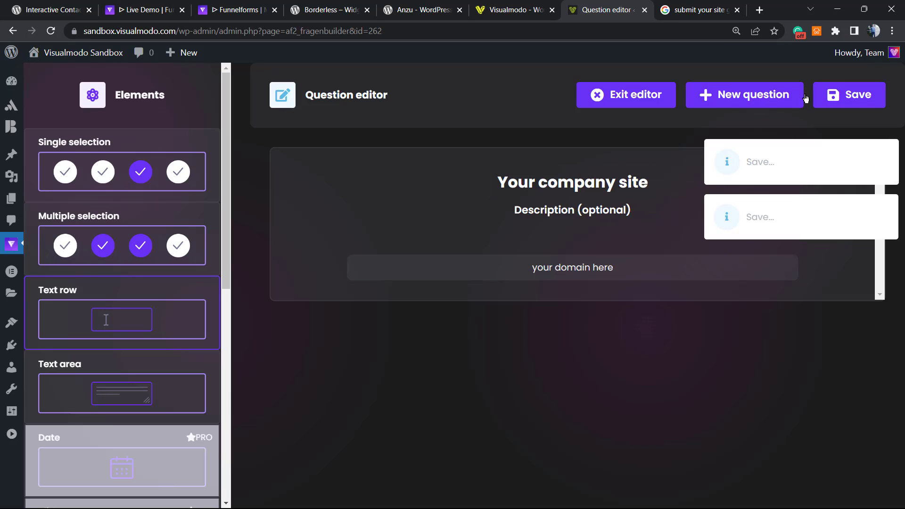
click(820, 102)
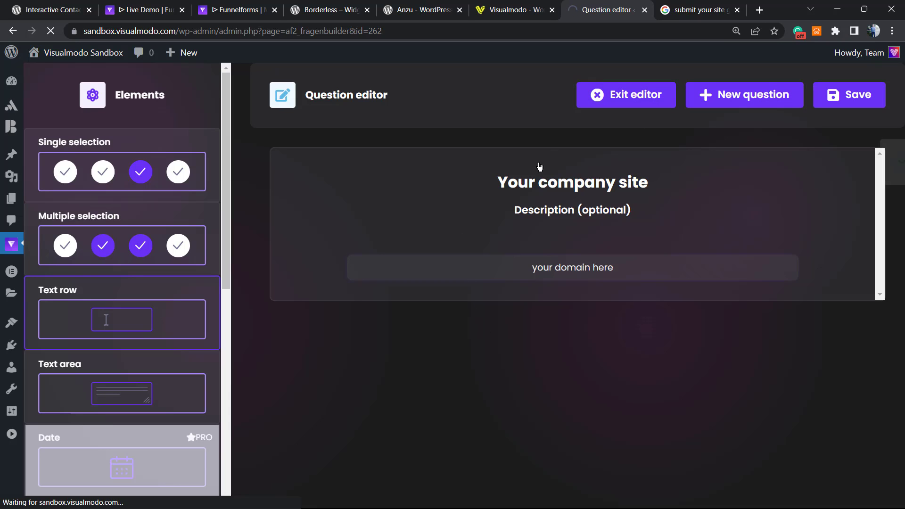
click(585, 100)
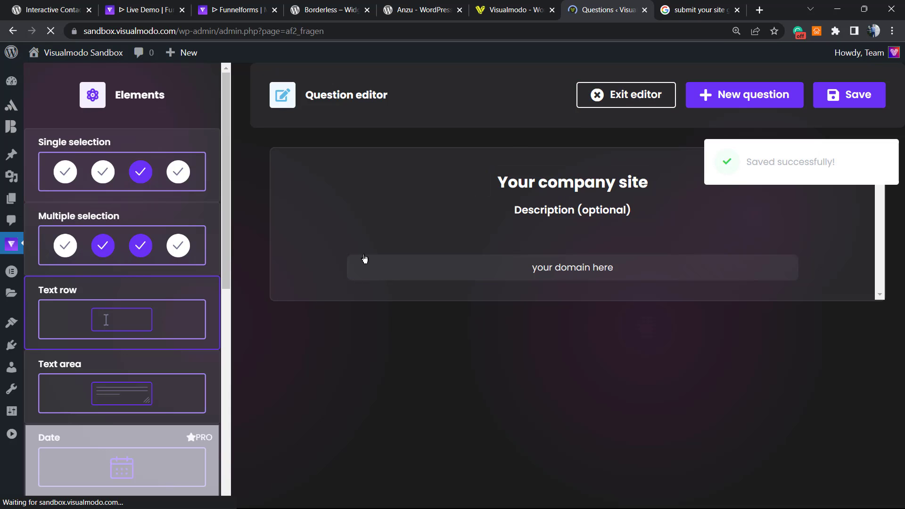
scroll(401, 241, down, 5)
scroll(387, 241, up, 5)
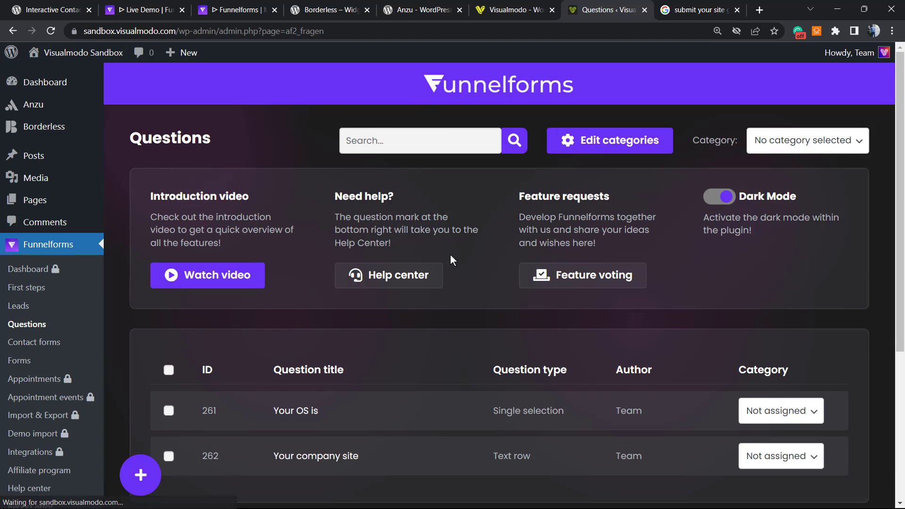
Look at the Category choices for 'Your OS is' without changing anything.
scroll(451, 257, down, 5)
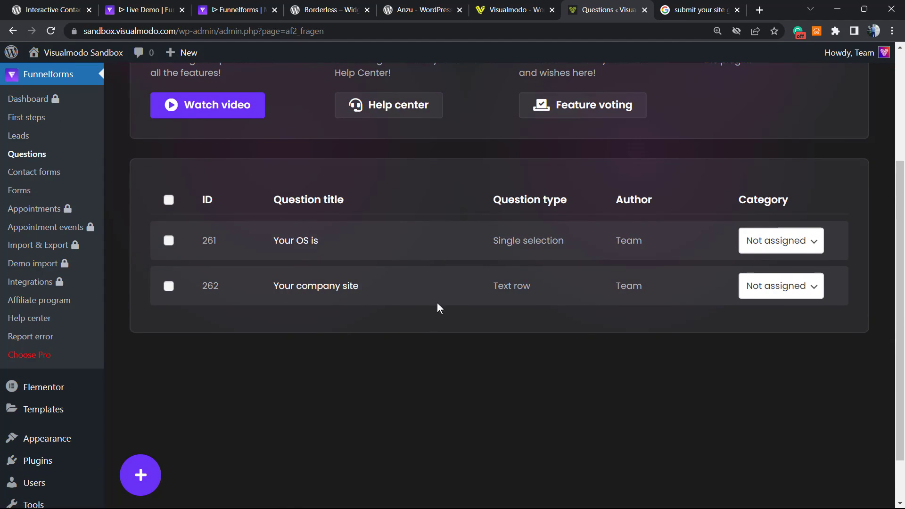
scroll(482, 242, up, 2)
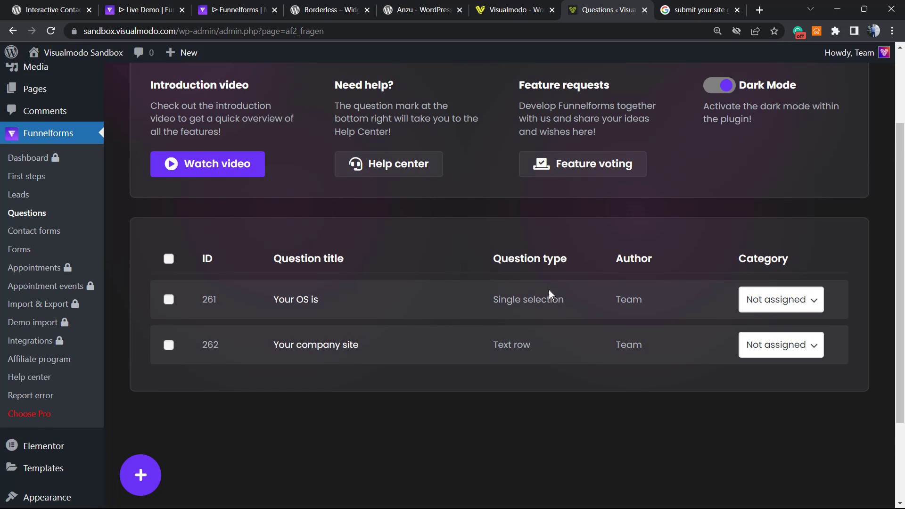
click(815, 303)
click(811, 302)
Start a new contact form from the empty Contact forms page.
scroll(263, 247, up, 3)
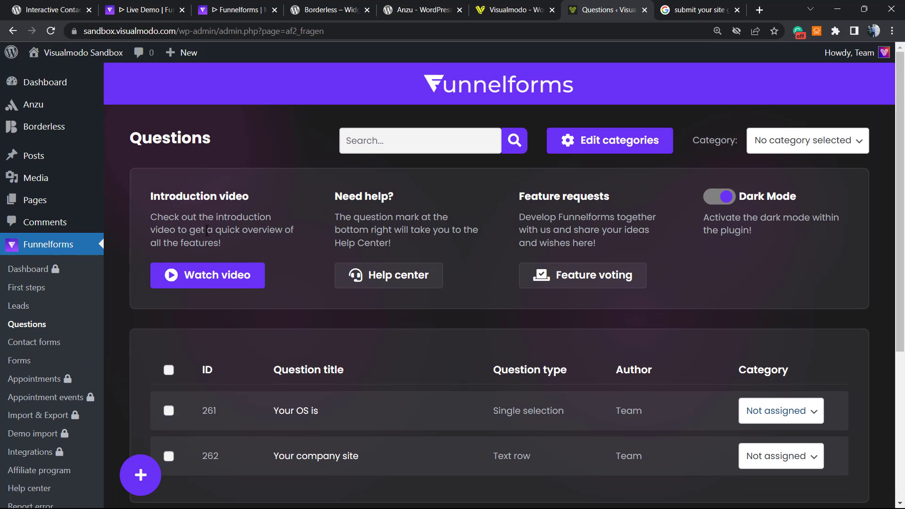
scroll(120, 285, down, 3)
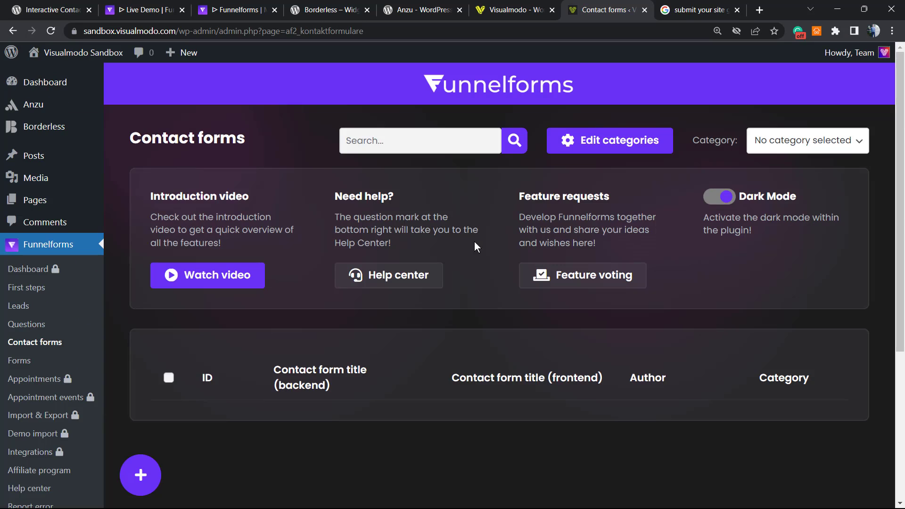
scroll(468, 253, down, 2)
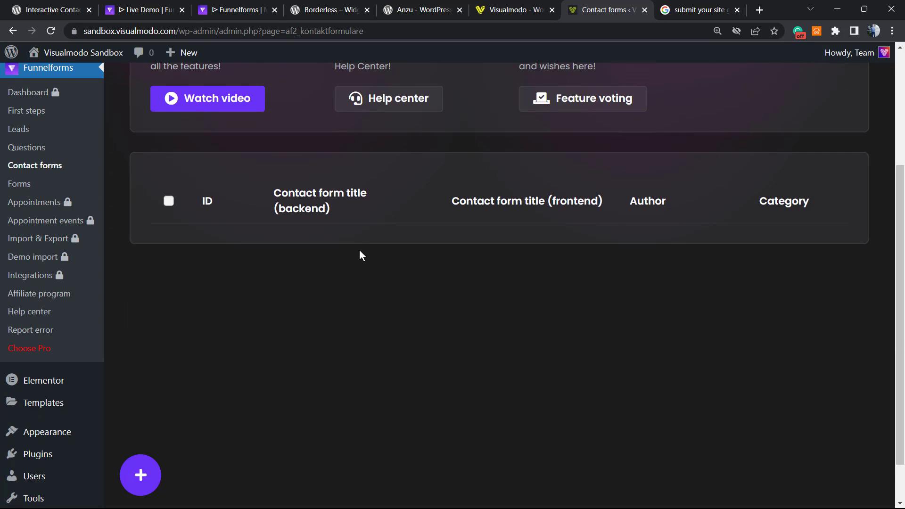
scroll(312, 294, up, 3)
scroll(186, 423, down, 3)
scroll(64, 285, up, 1)
scroll(64, 285, up, 1)
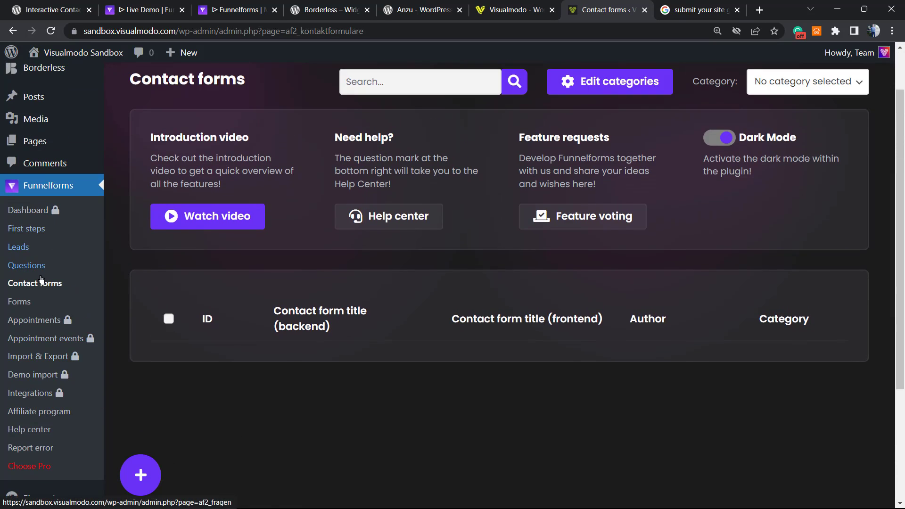
click(141, 476)
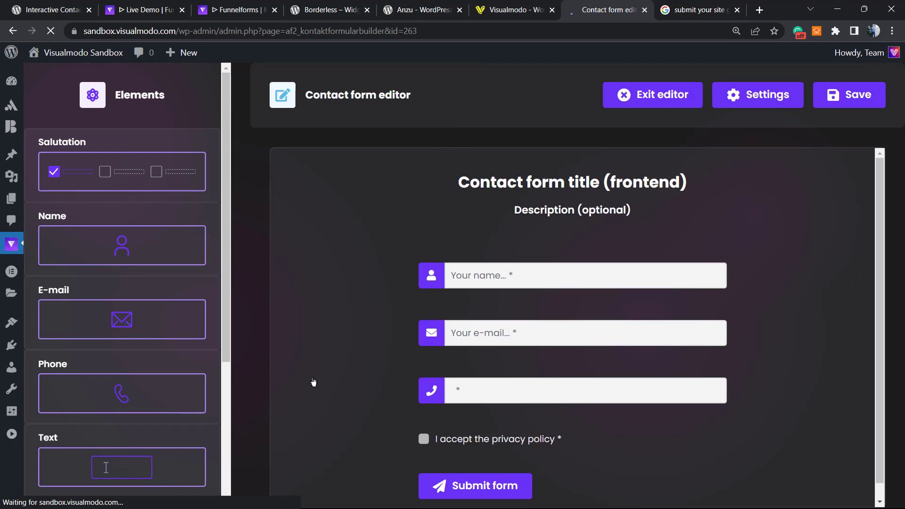
Review the phone, privacy-policy checkbox and name field settings, then save the contact form.
scroll(464, 319, down, 1)
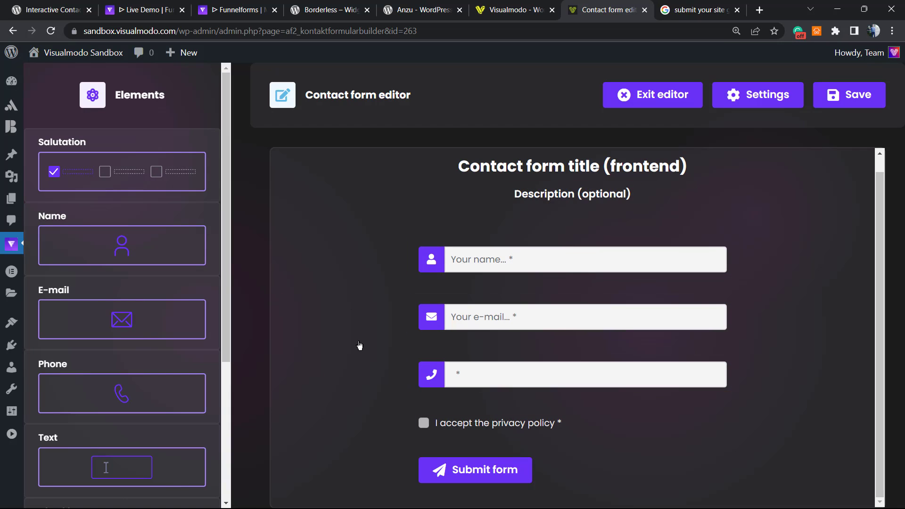
click(509, 375)
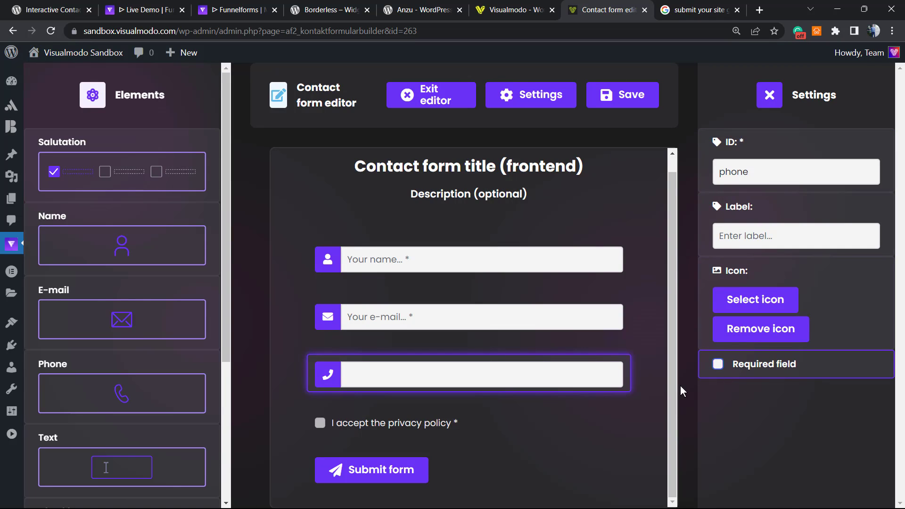
click(385, 429)
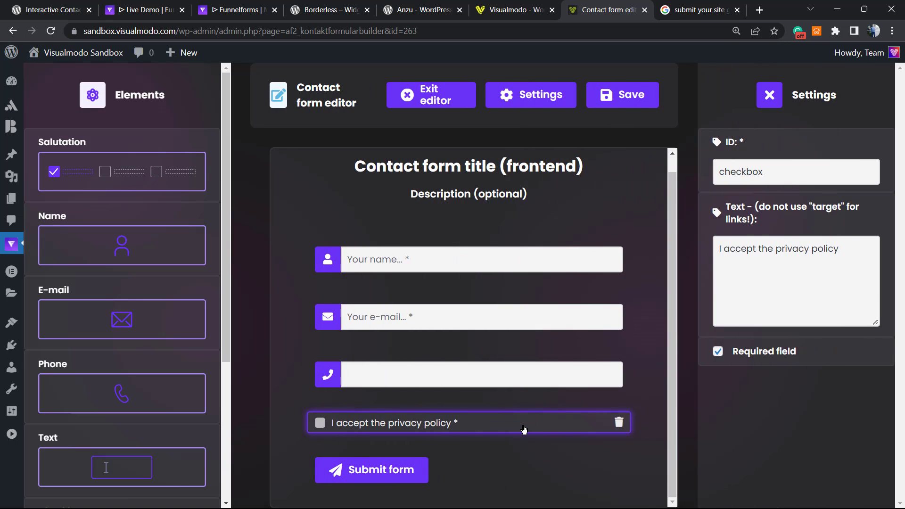
click(442, 263)
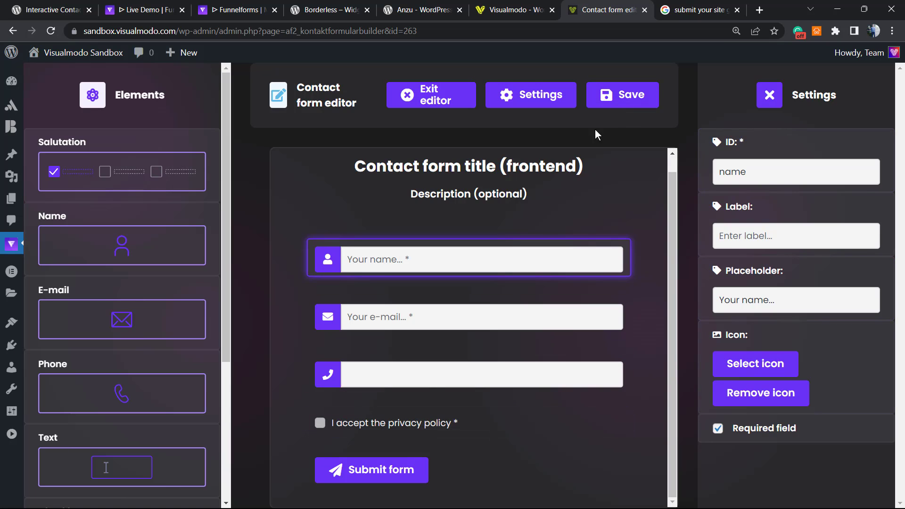
click(622, 107)
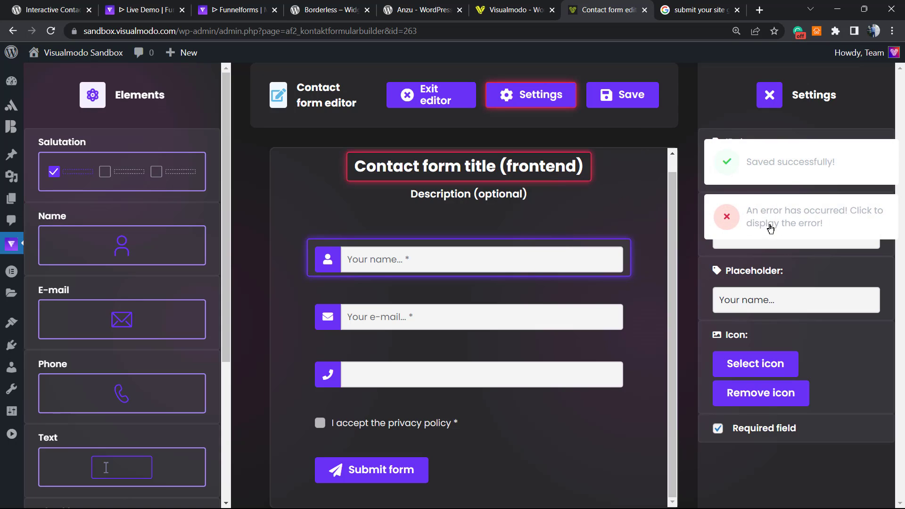
click(769, 95)
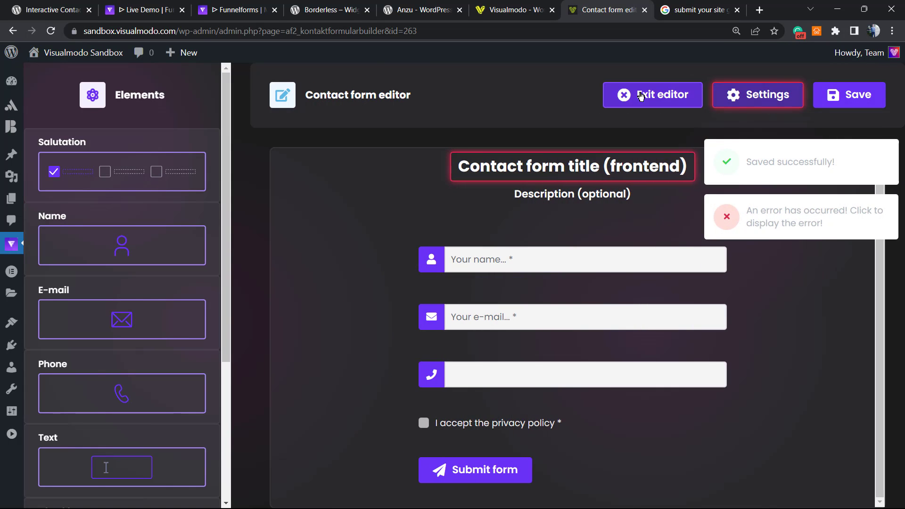
click(653, 94)
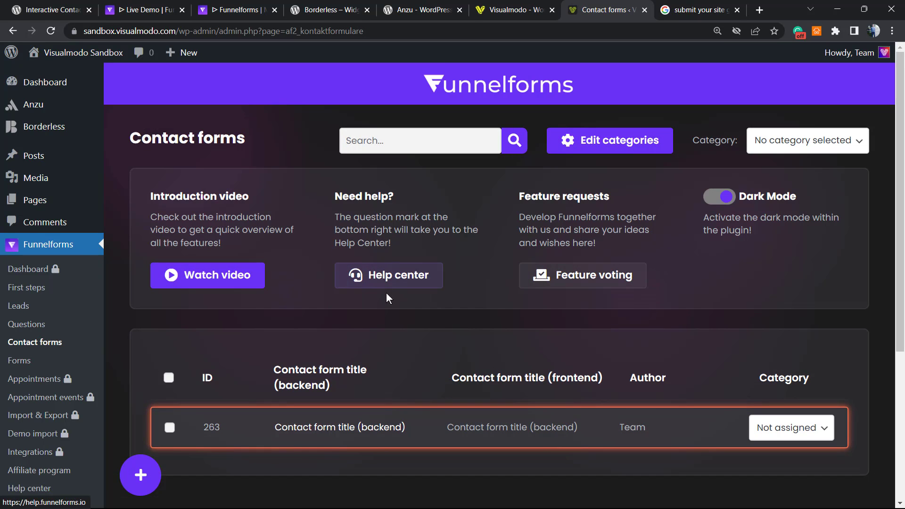
scroll(354, 398, down, 3)
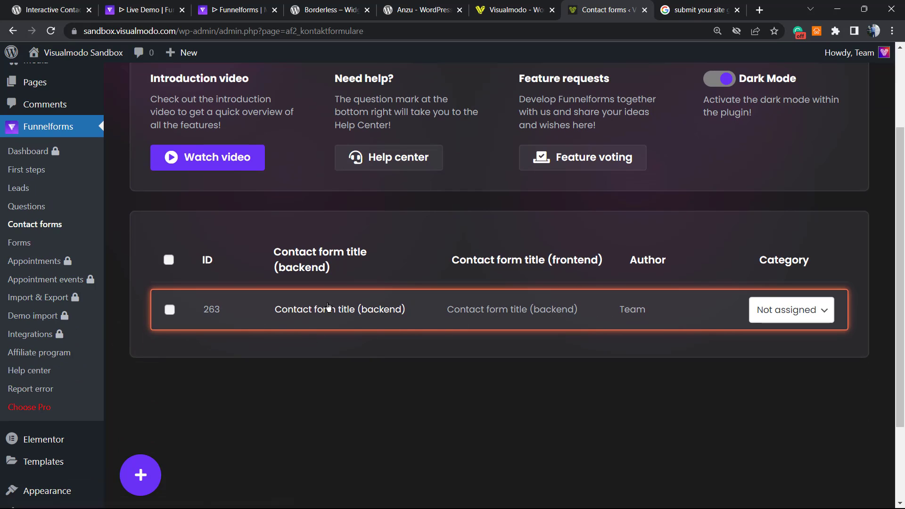
click(377, 317)
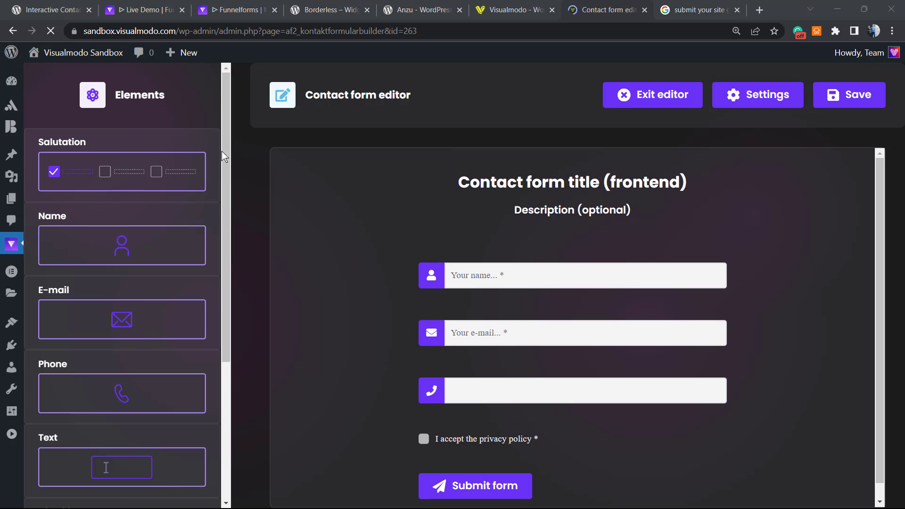
Open the contact form's settings and review the backend title and notification recipient e-mail.
click(742, 95)
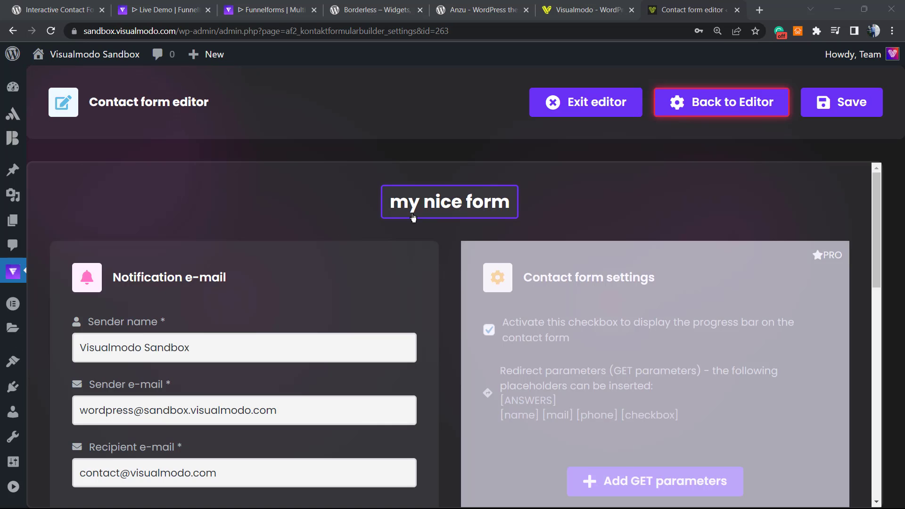
click(414, 208)
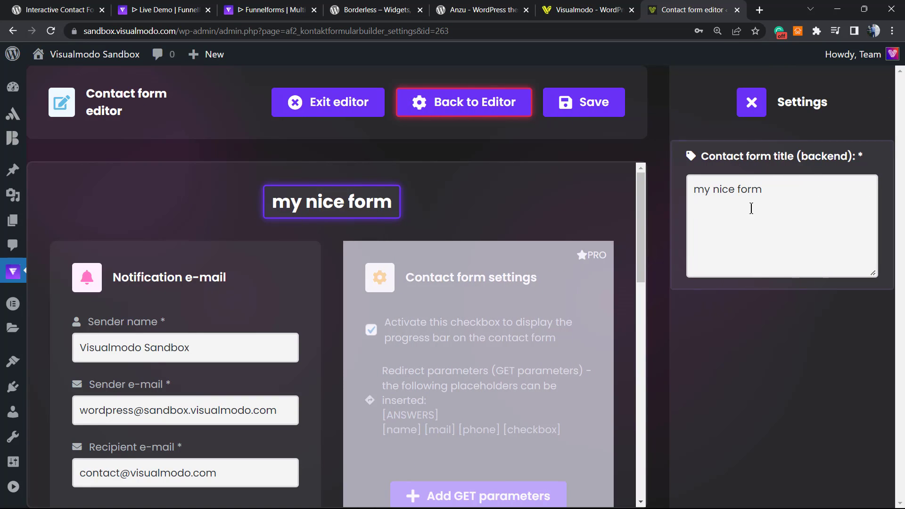
scroll(207, 248, down, 1)
scroll(207, 248, down, 3)
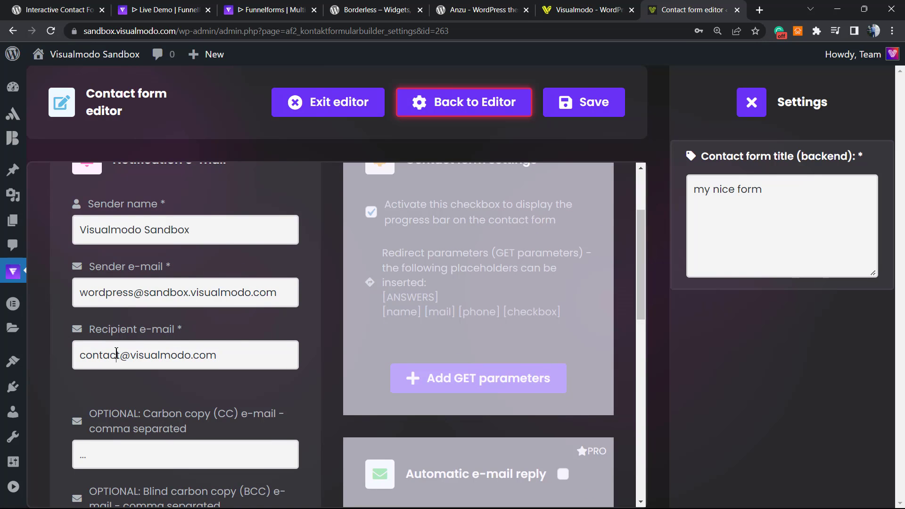
double_click(116, 354)
scroll(202, 343, down, 3)
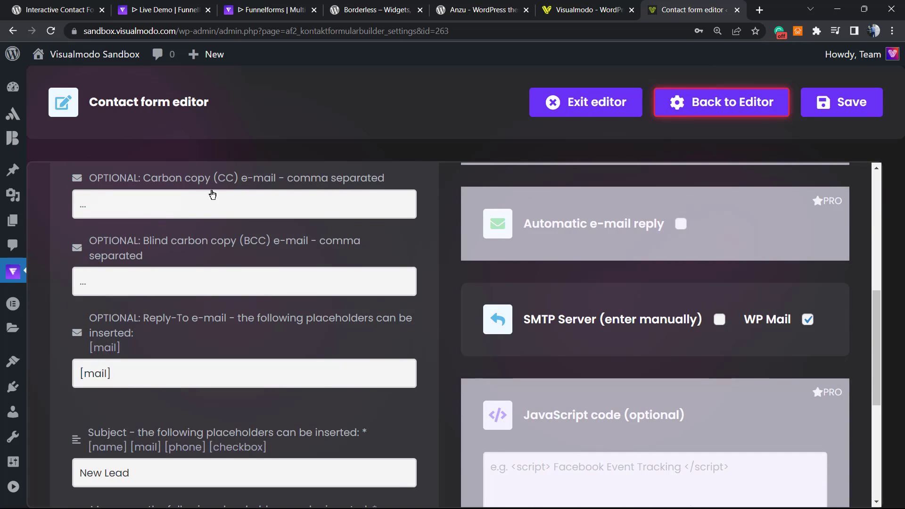
scroll(202, 263, down, 1)
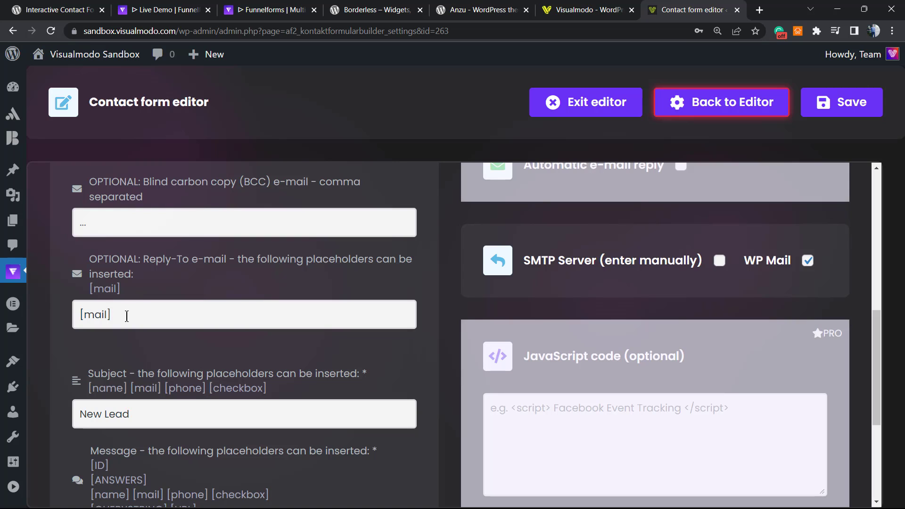
scroll(132, 306, down, 4)
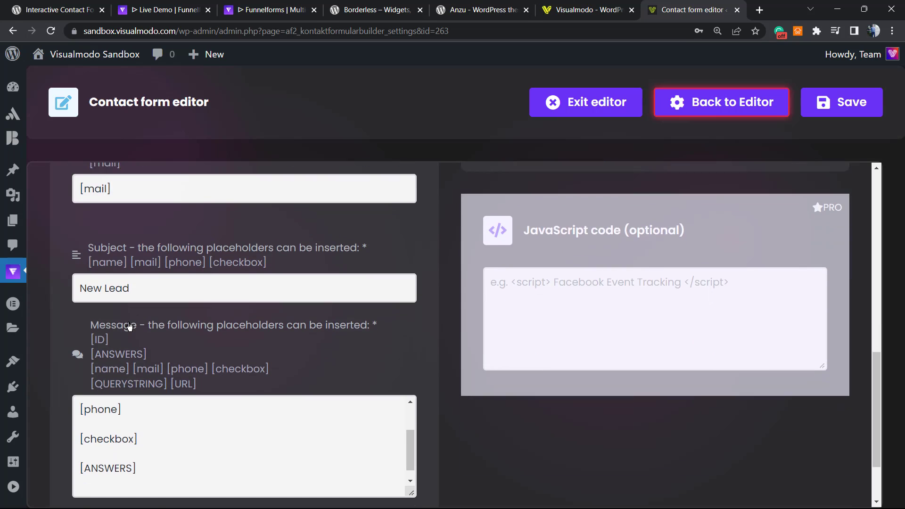
scroll(171, 310, down, 1)
scroll(162, 350, up, 2)
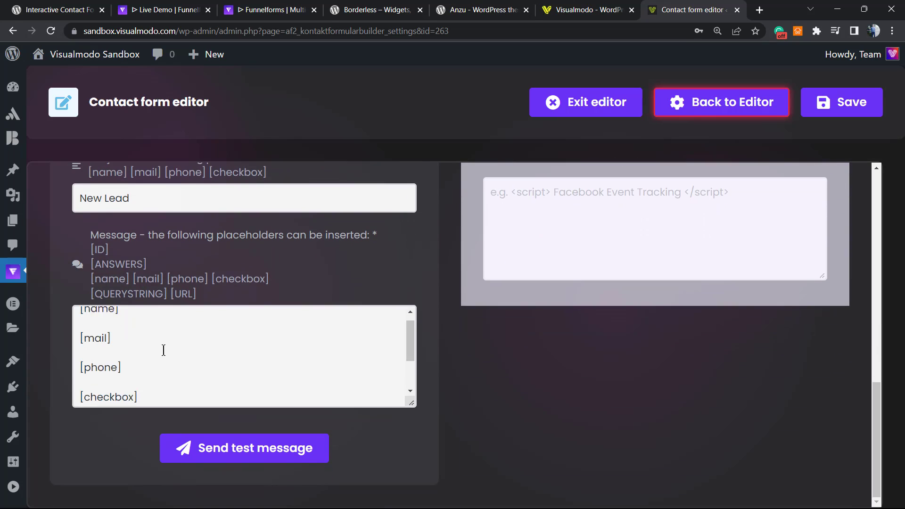
scroll(161, 350, down, 3)
scroll(164, 350, up, 1)
scroll(164, 350, up, 2)
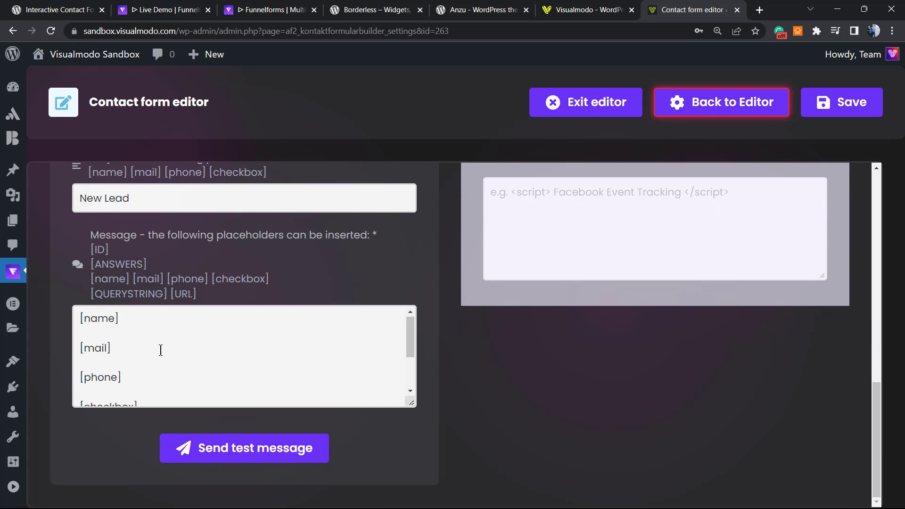
scroll(161, 348, down, 1)
scroll(161, 348, up, 1)
scroll(154, 350, down, 3)
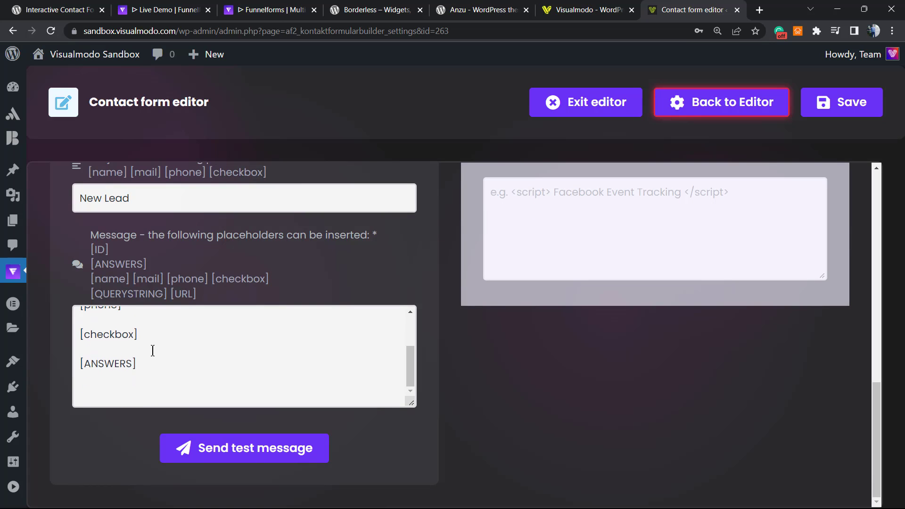
scroll(152, 351, up, 3)
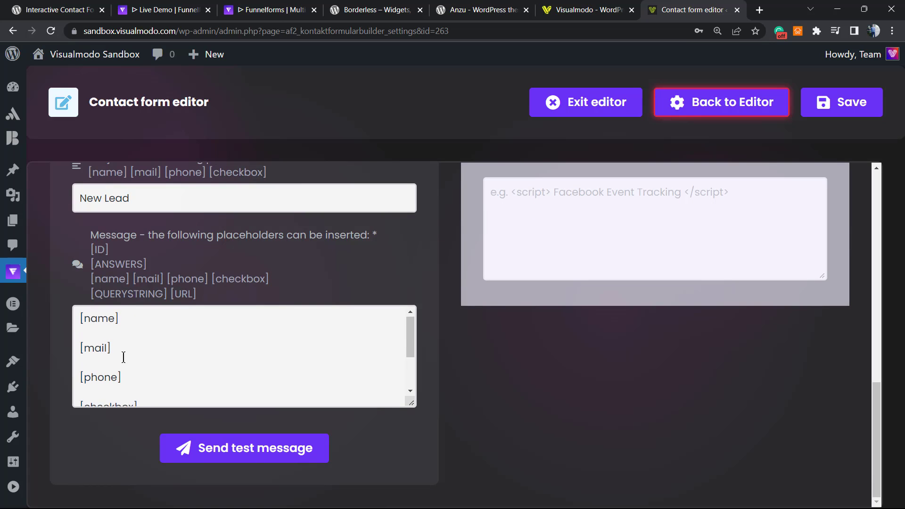
scroll(141, 349, down, 2)
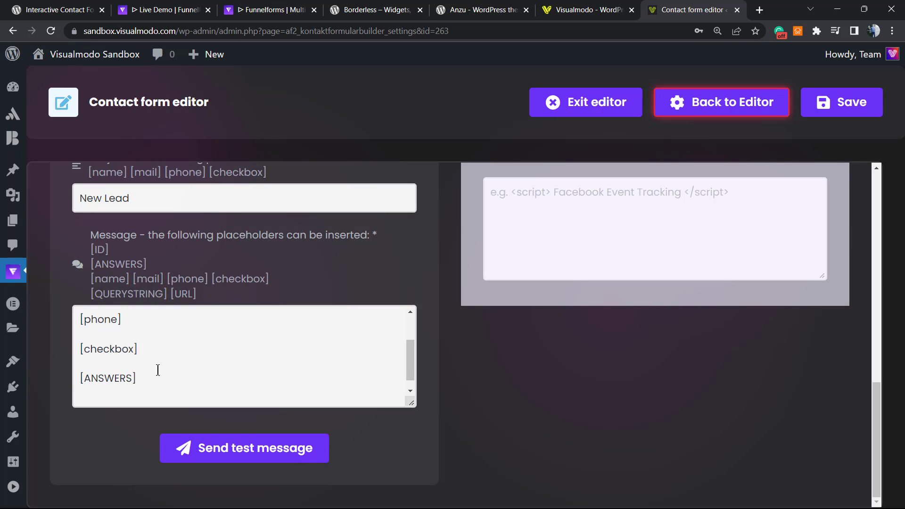
scroll(186, 363, up, 2)
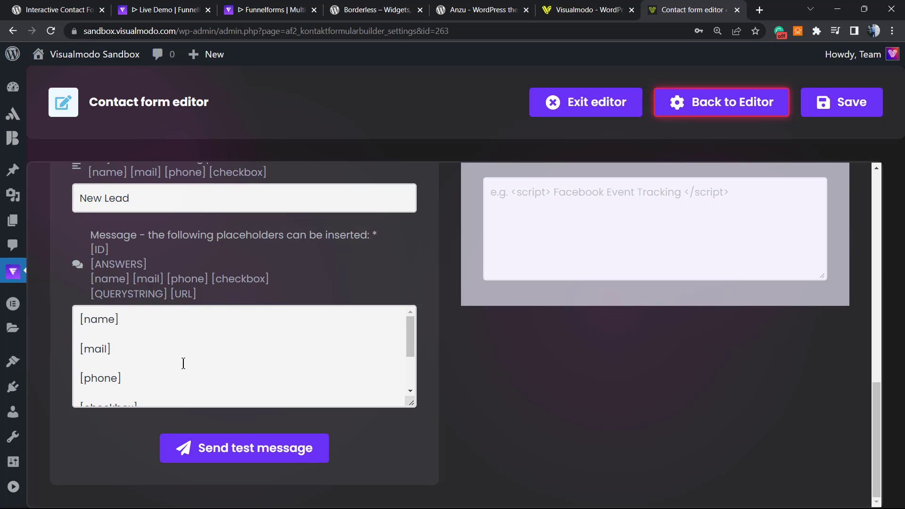
scroll(183, 363, up, 3)
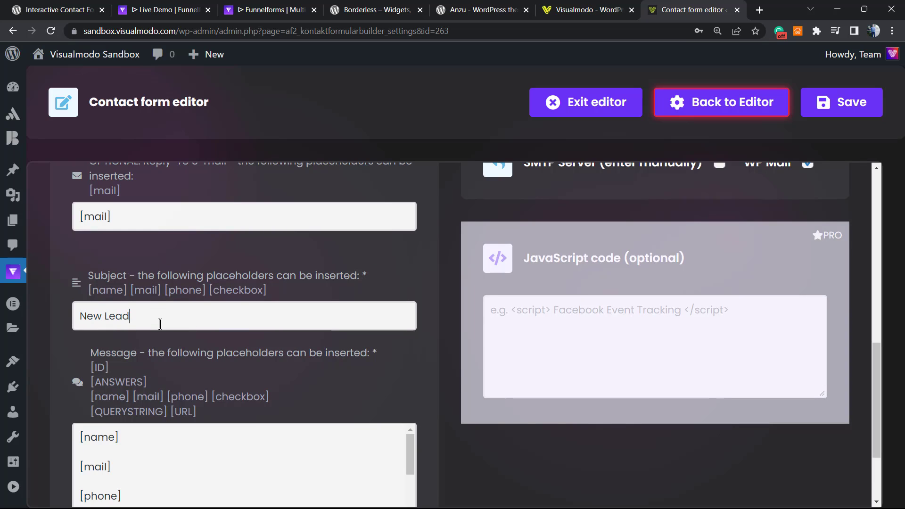
Check the 'New Lead' subject line and the Message box listing field placeholders.
click(161, 324)
scroll(419, 376, up, 4)
scroll(419, 375, up, 7)
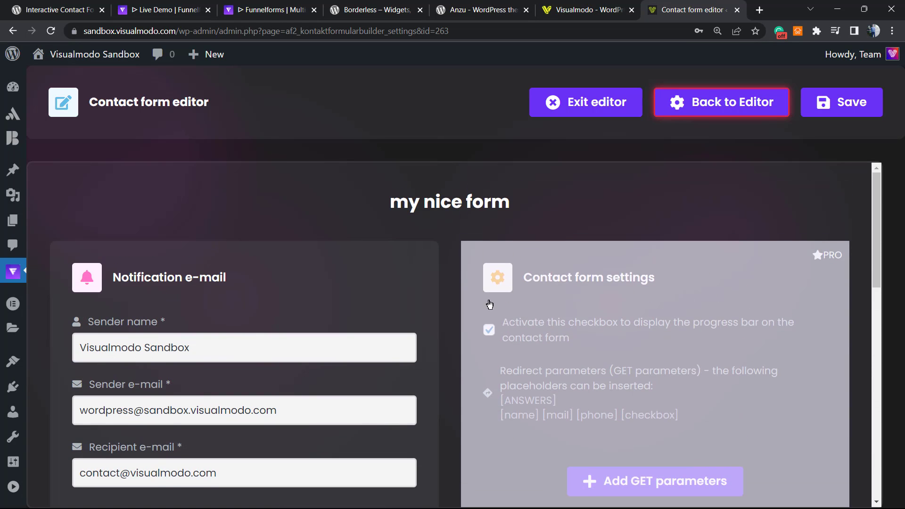
scroll(613, 278, down, 1)
scroll(691, 327, down, 5)
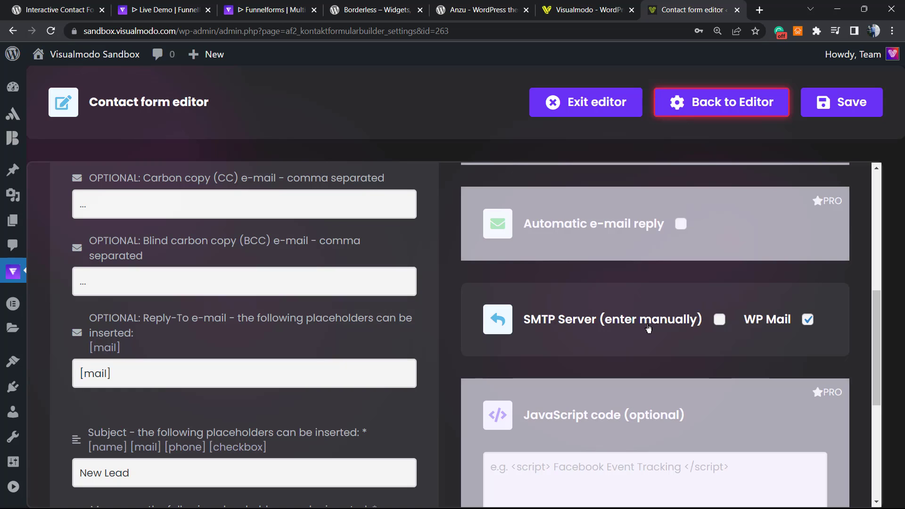
Keep WP Mail as the sending method instead of SMTP Server, save, and return to the form editor.
click(707, 325)
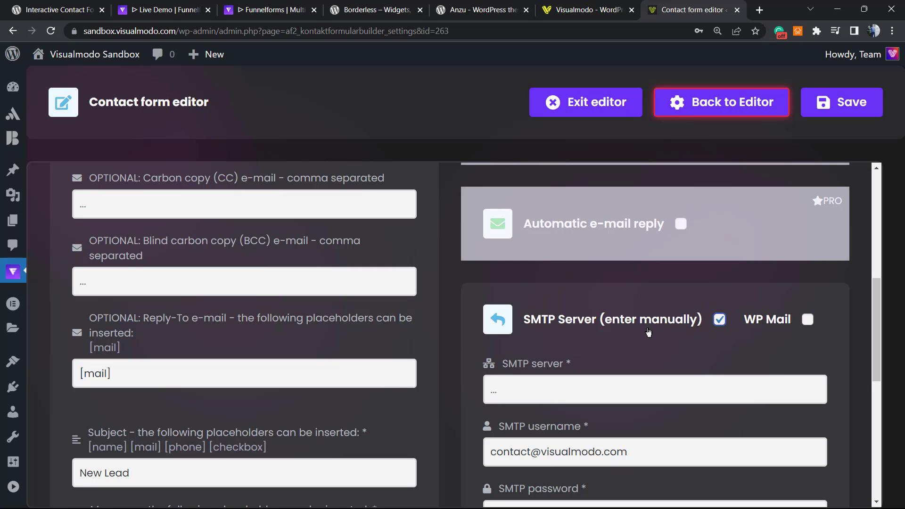
scroll(648, 333, down, 4)
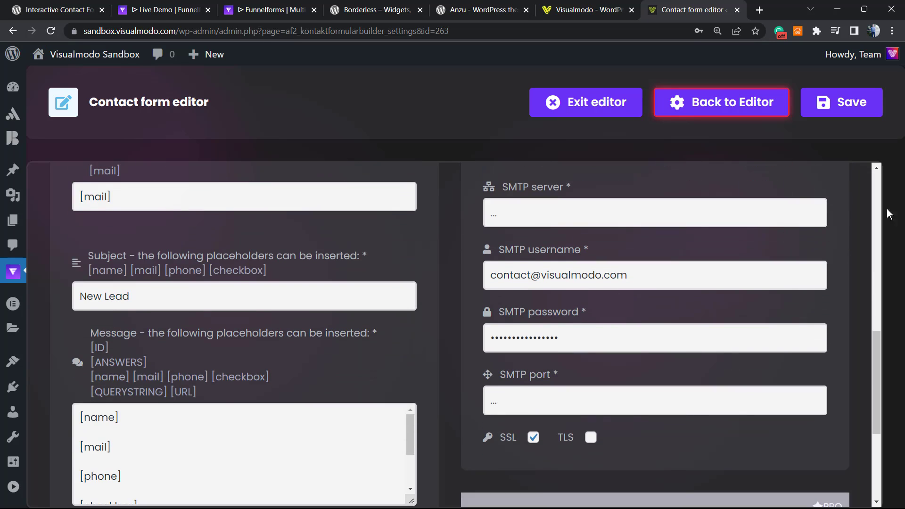
scroll(634, 306, up, 4)
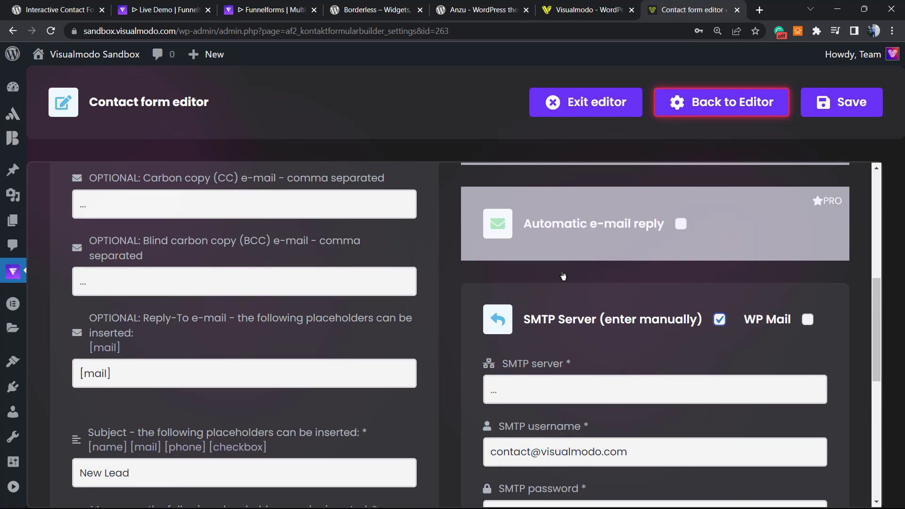
scroll(663, 397, down, 3)
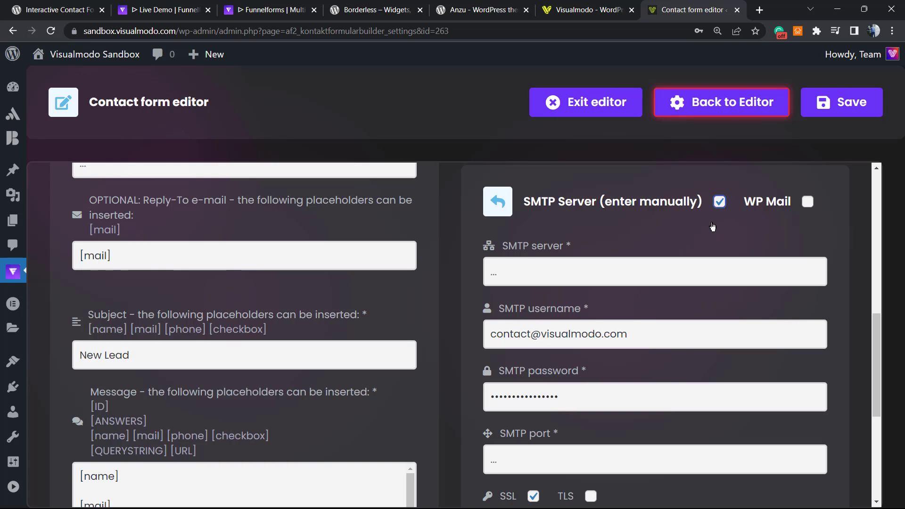
click(720, 203)
click(808, 202)
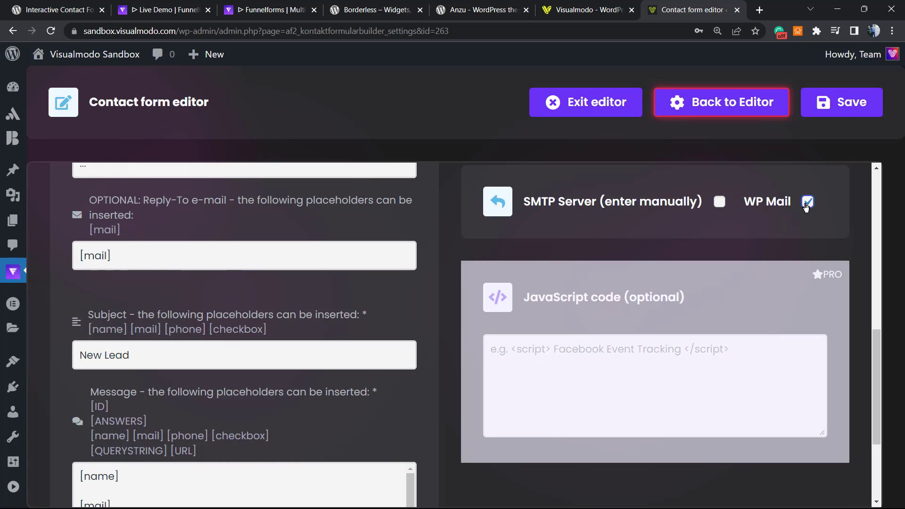
click(842, 102)
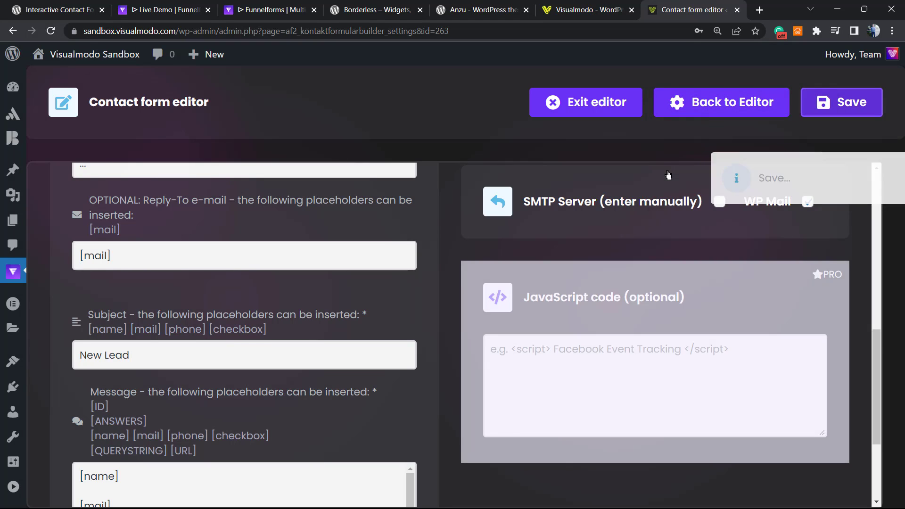
click(700, 102)
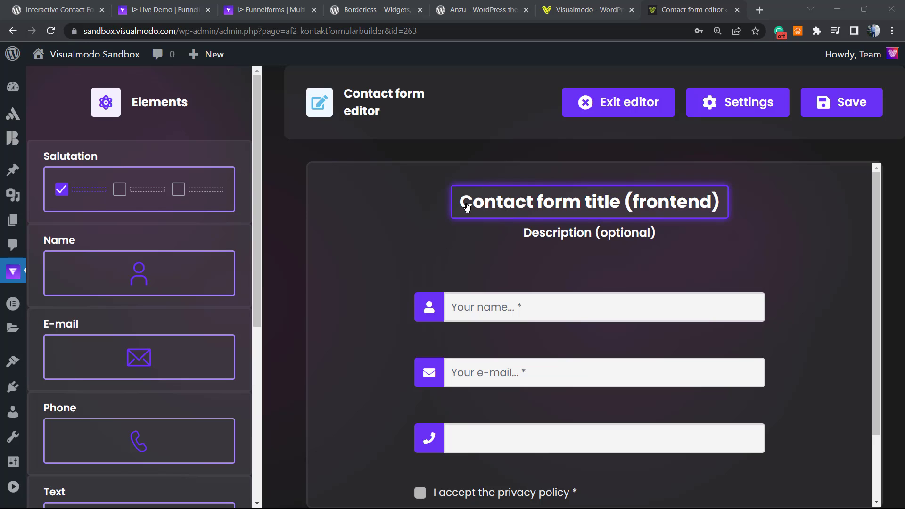
Set the contact form's title to 'Contact us'.
click(531, 210)
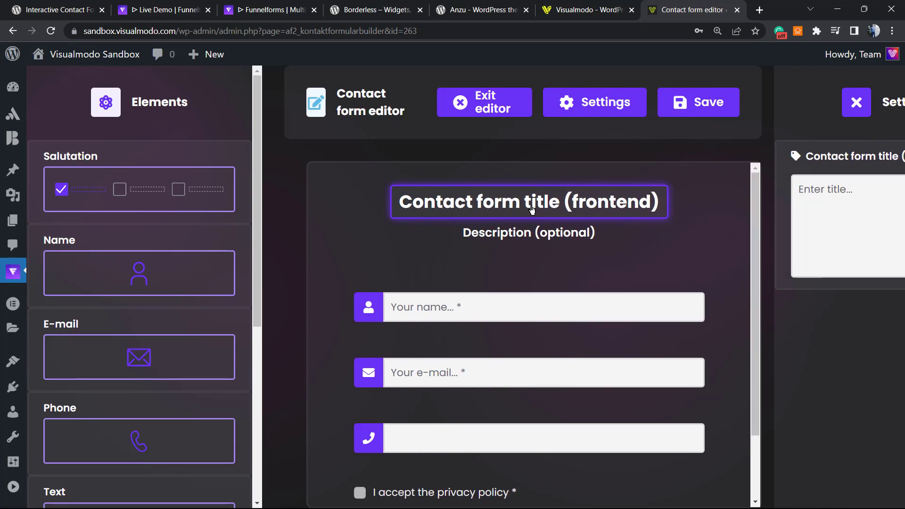
click(799, 204)
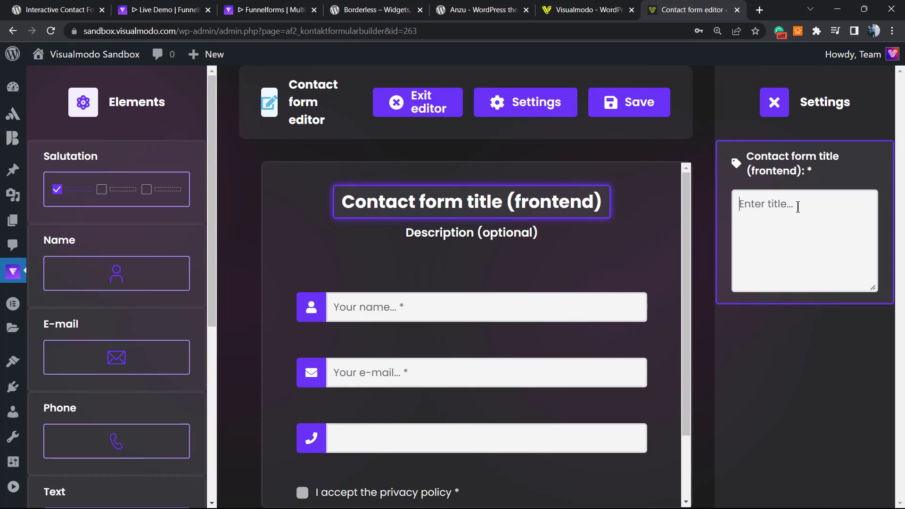
text(Conta)
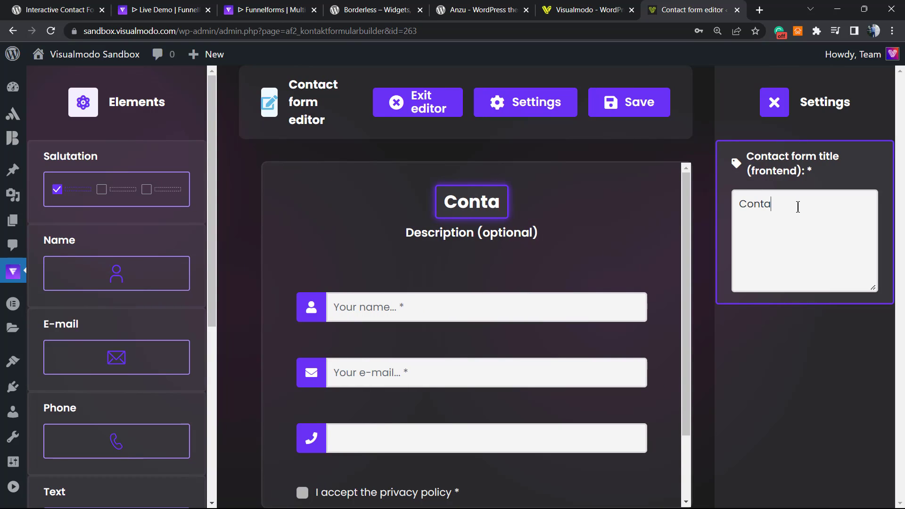
text(ct us)
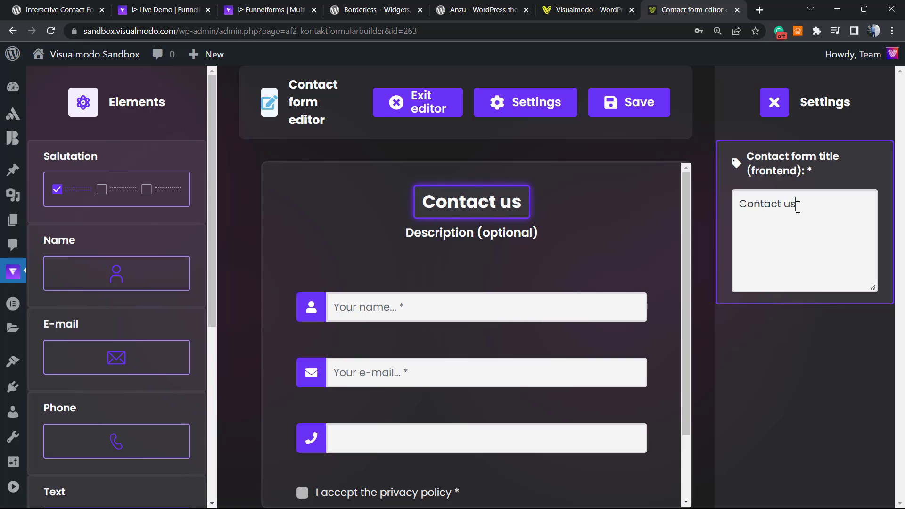
Add the description 'we are happy to help' and save the contact form.
click(488, 237)
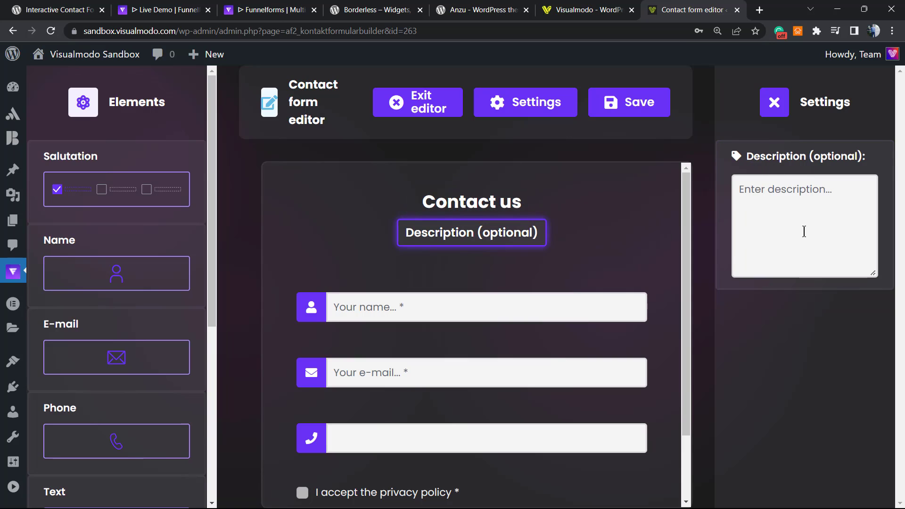
text(/w)
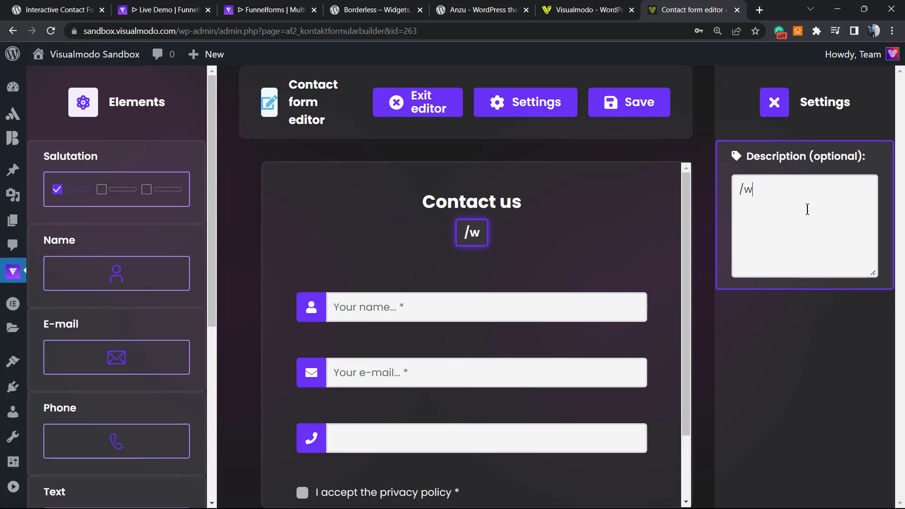
key(BackSpace)
text(WE)
key(BackSpace)
key(BackSpace)
key(BackSpace)
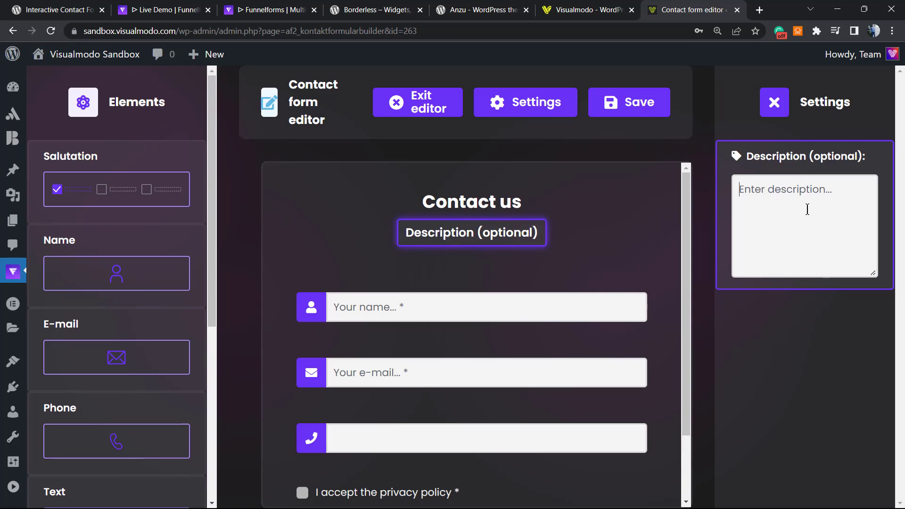
text(we are )
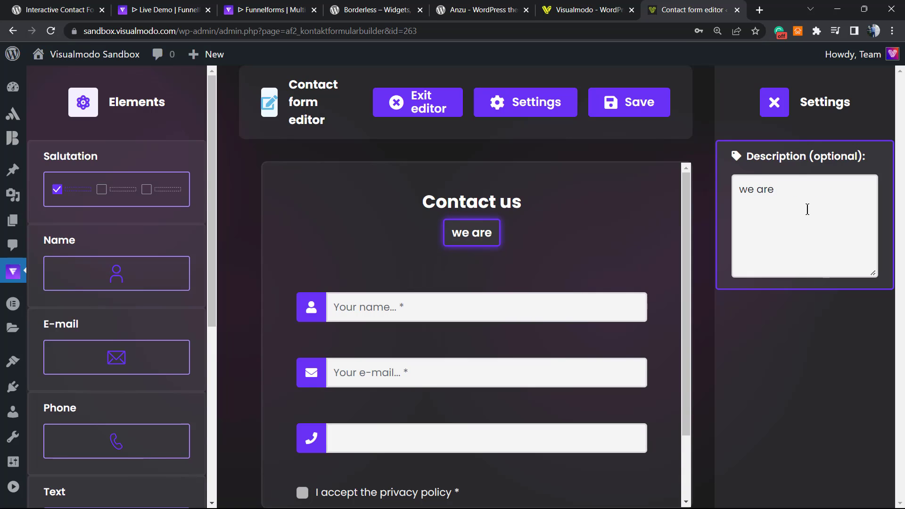
text(happy to help)
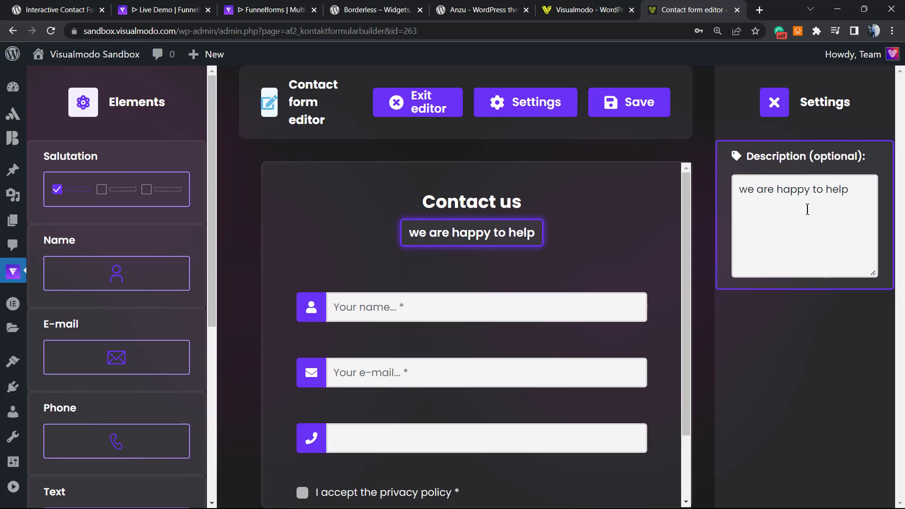
right_click(808, 208)
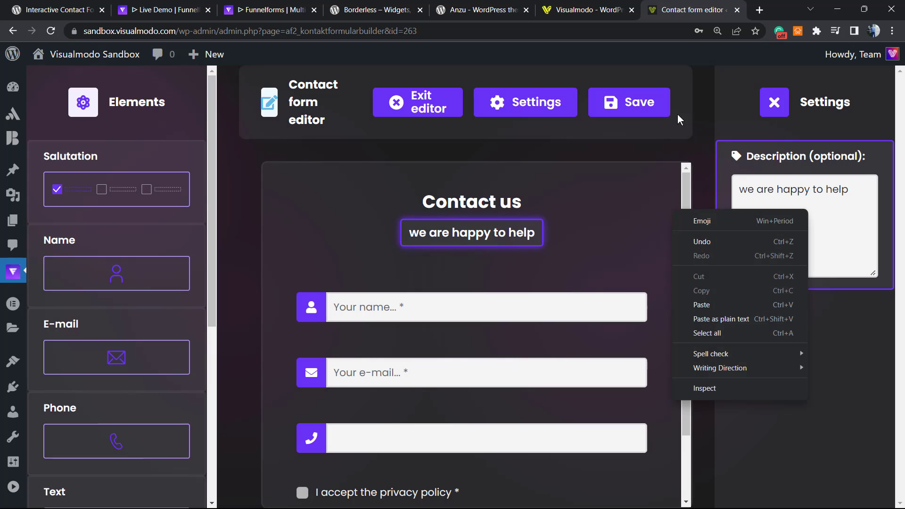
click(607, 113)
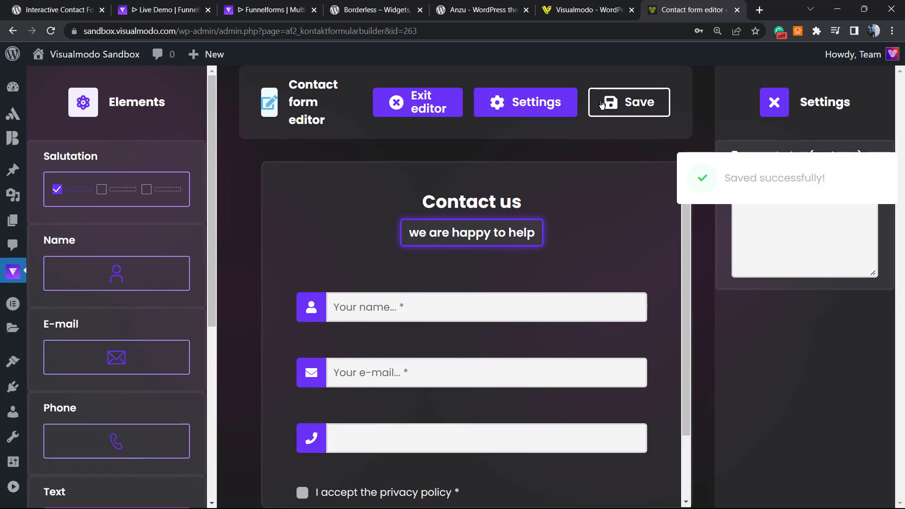
click(764, 108)
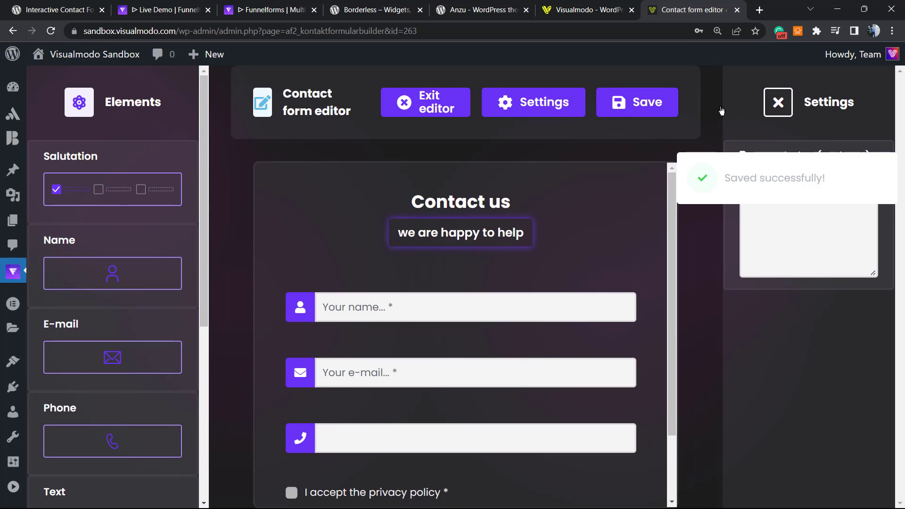
Exit the contact form editor and go to the Funnelforms Forms list.
click(613, 106)
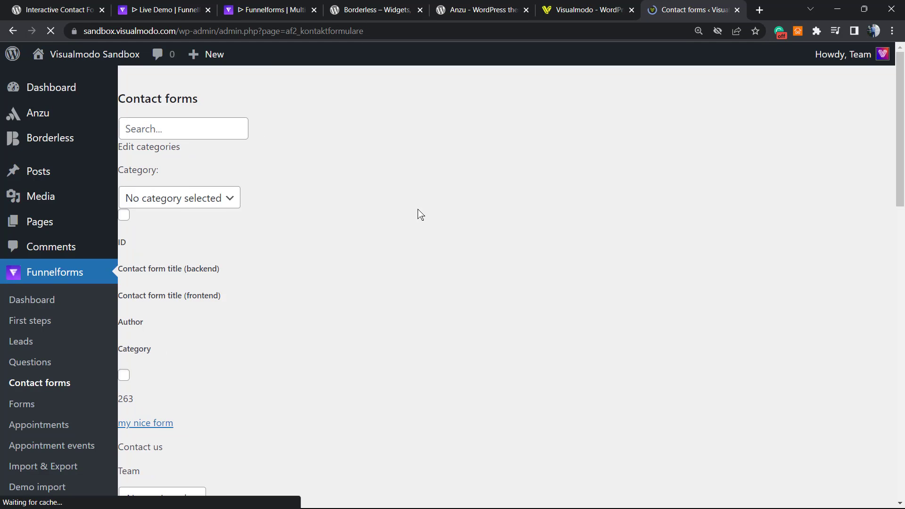
scroll(415, 255, down, 5)
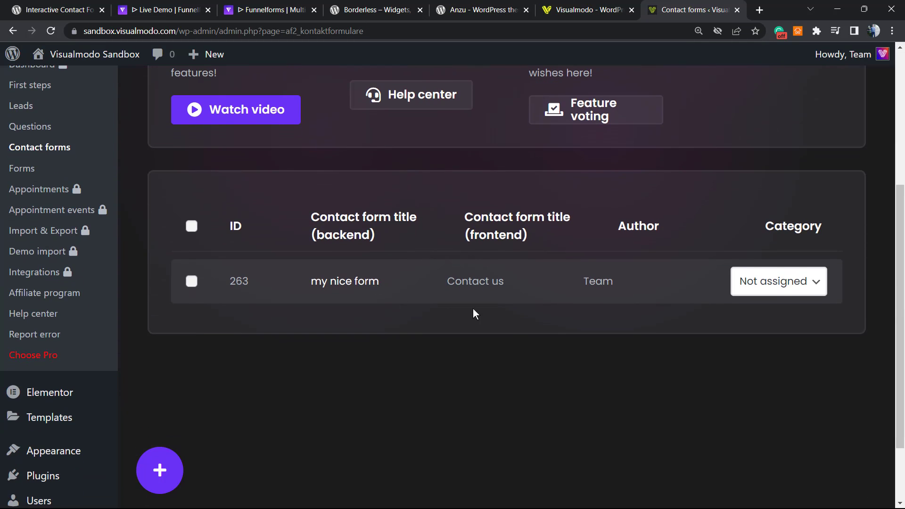
scroll(452, 310, up, 4)
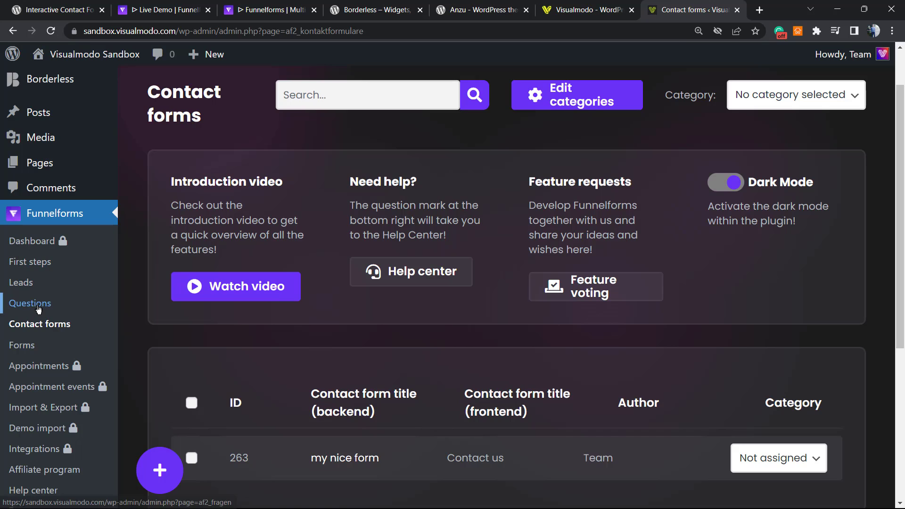
click(19, 346)
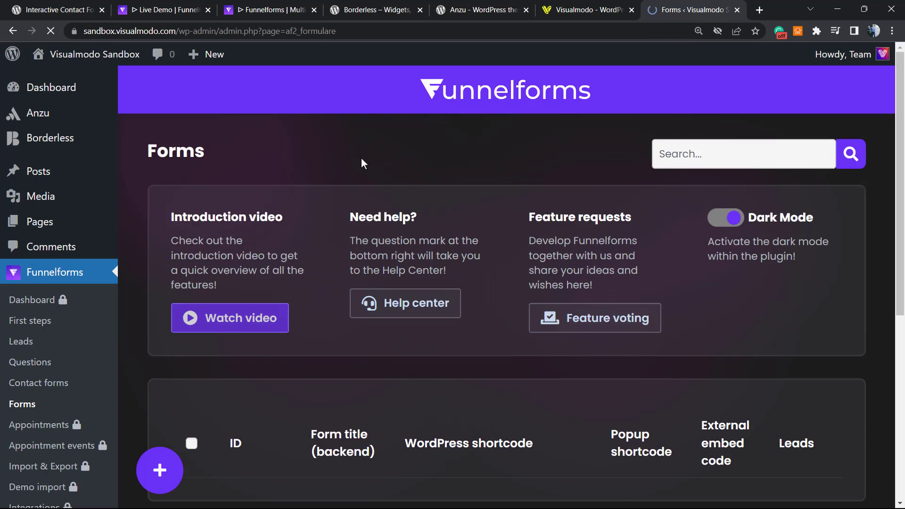
scroll(317, 284, down, 2)
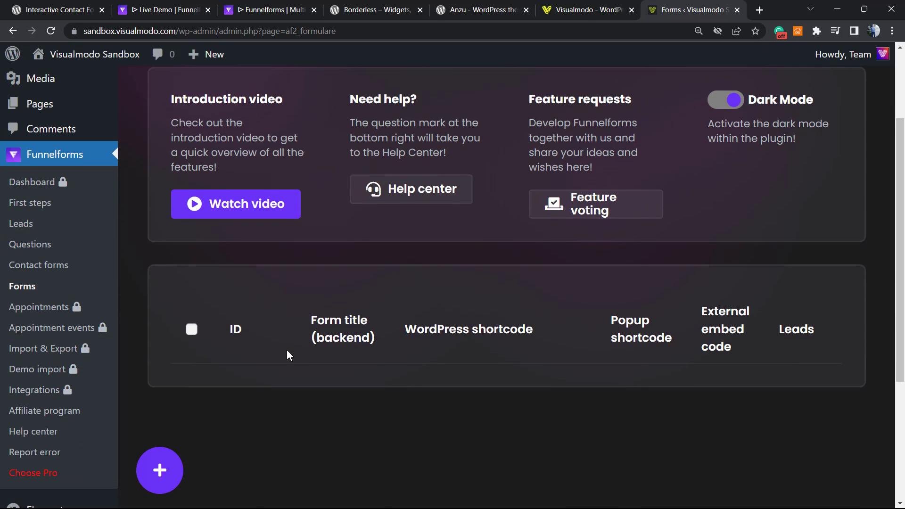
scroll(264, 415, up, 2)
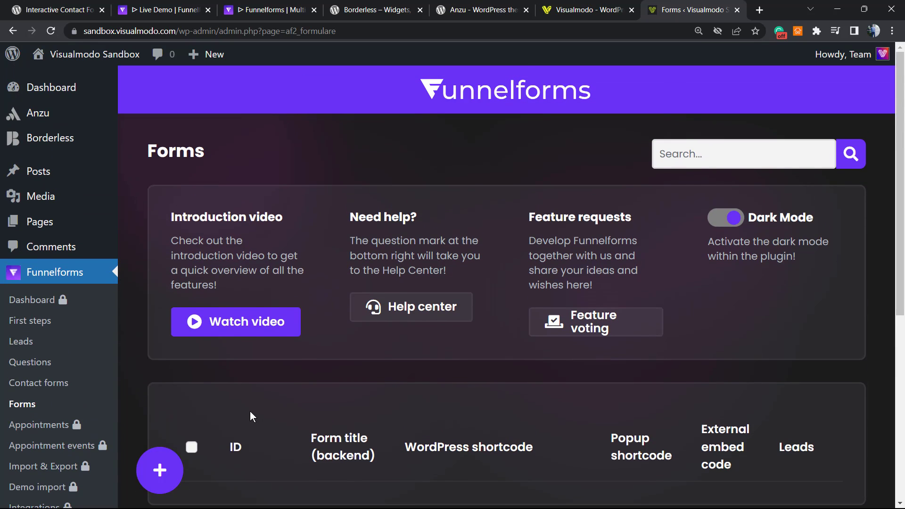
scroll(236, 401, down, 2)
Create a new form and add the 'Your OS is' and 'Your company site' questions.
click(160, 470)
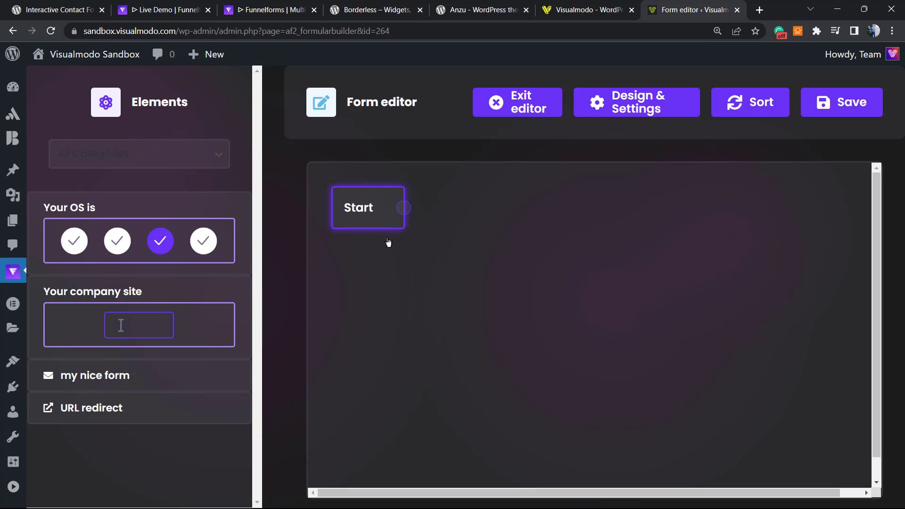
drag(124, 252, 537, 255)
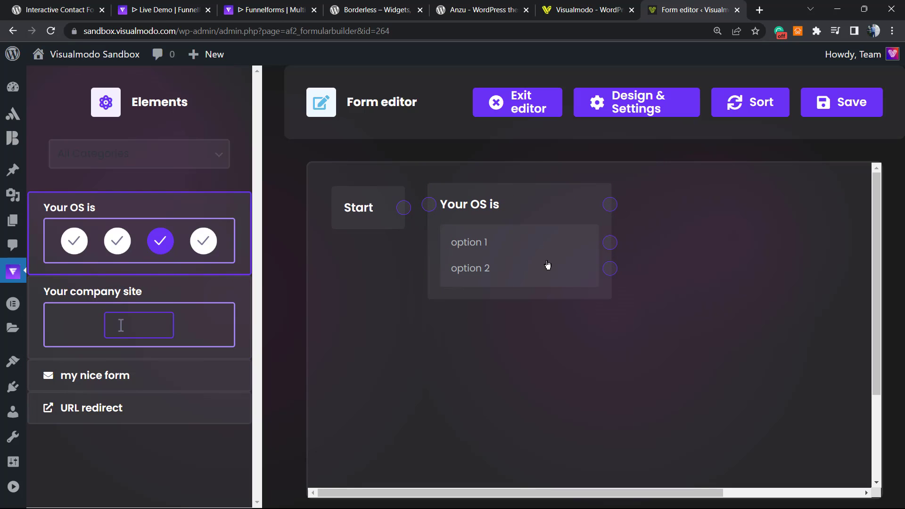
drag(89, 305, 689, 216)
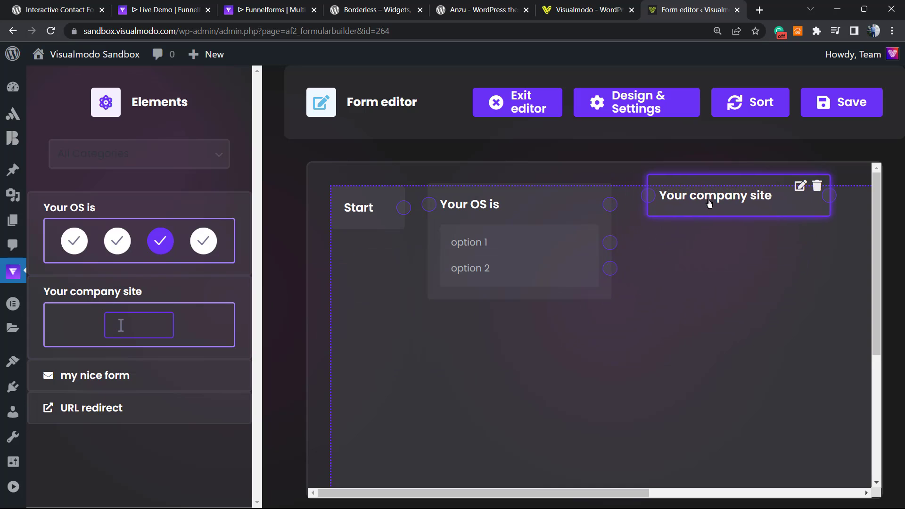
Add the 'my nice form' contact form and a URL redirect node to the canvas.
key(ctrl+minus)
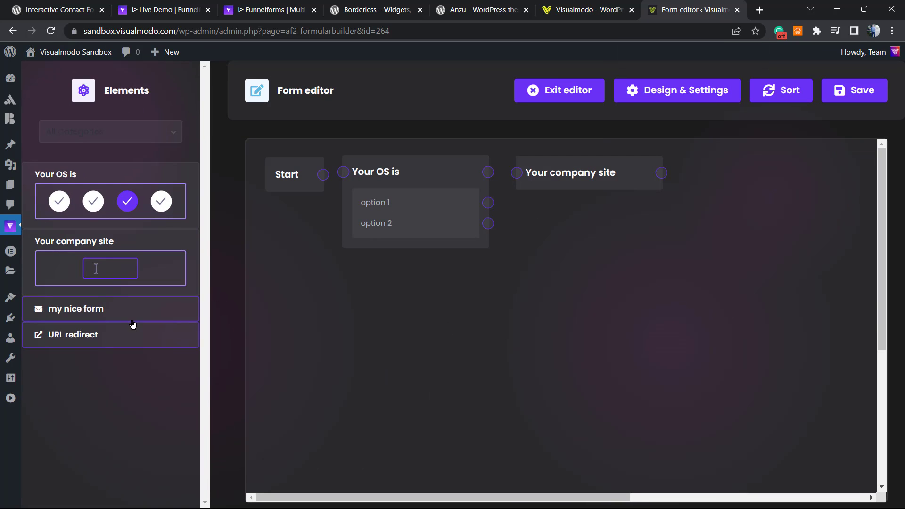
drag(119, 317, 783, 182)
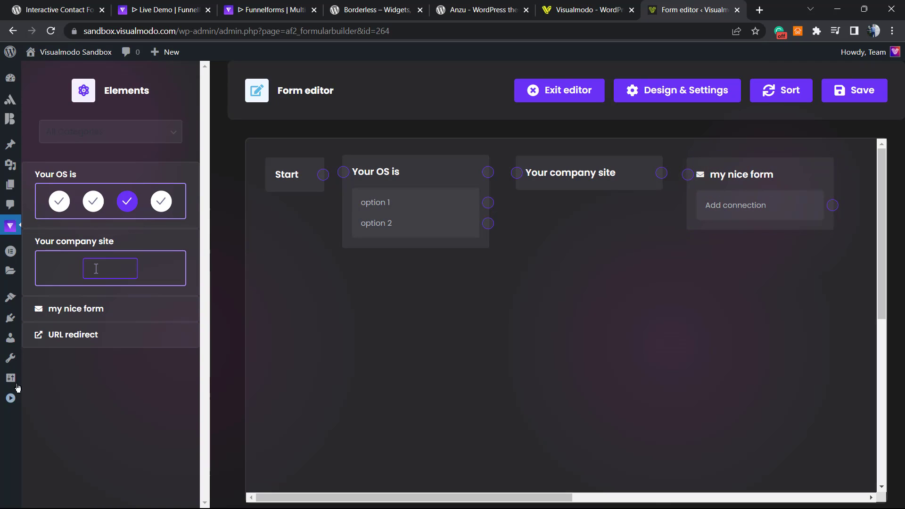
drag(67, 345, 896, 169)
drag(465, 499, 636, 383)
Open the live site's Blog page in a new tab and copy its URL (?page_id=14).
click(471, 208)
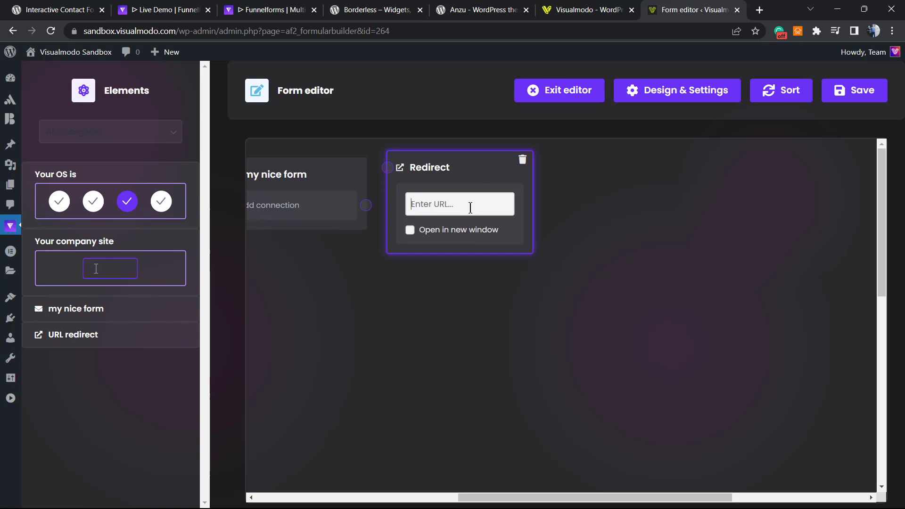
text(/)
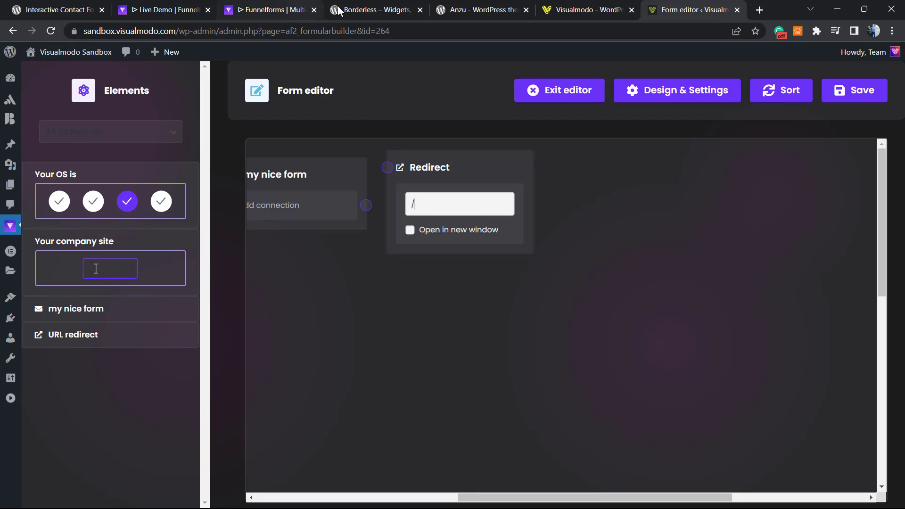
mouse_move(71, 52)
right_click(63, 73)
click(71, 77)
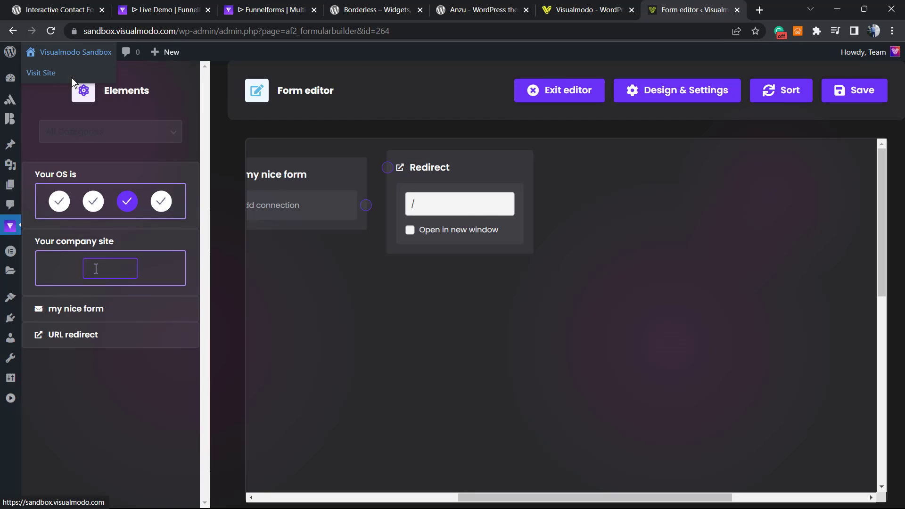
click(679, 14)
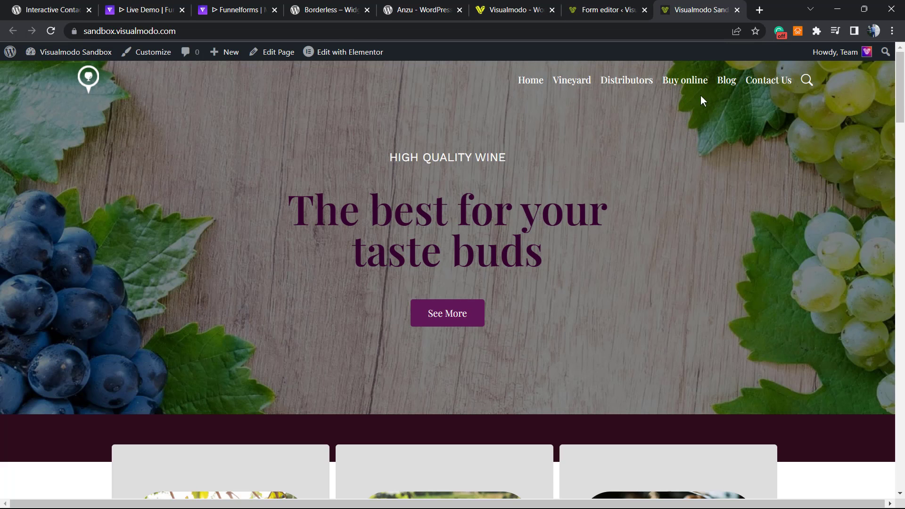
click(726, 83)
click(274, 31)
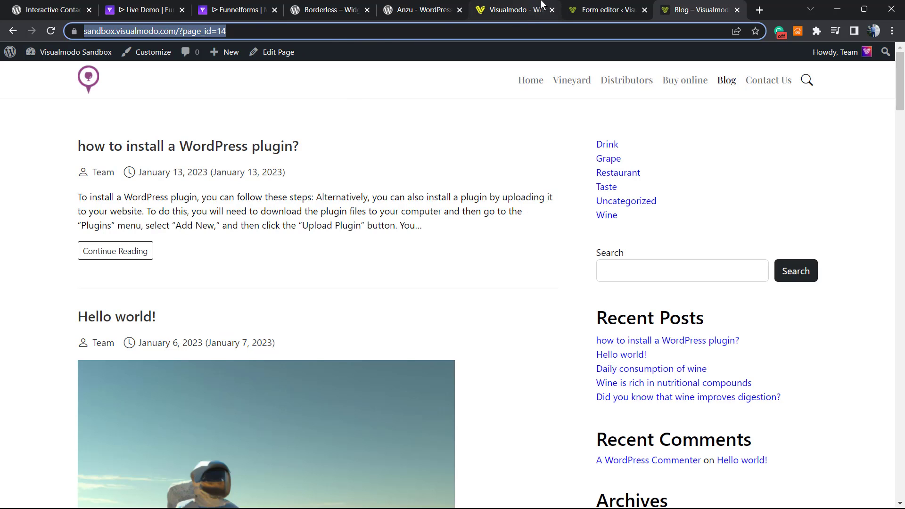
Paste the Blog page URL into the Redirect node's URL field in the form editor.
click(595, 9)
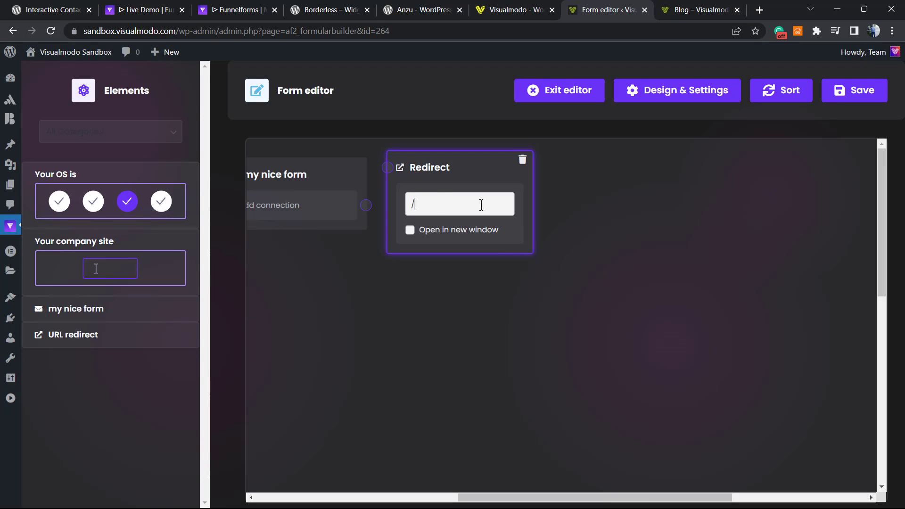
drag(481, 205, 372, 216)
key(ctrl+v)
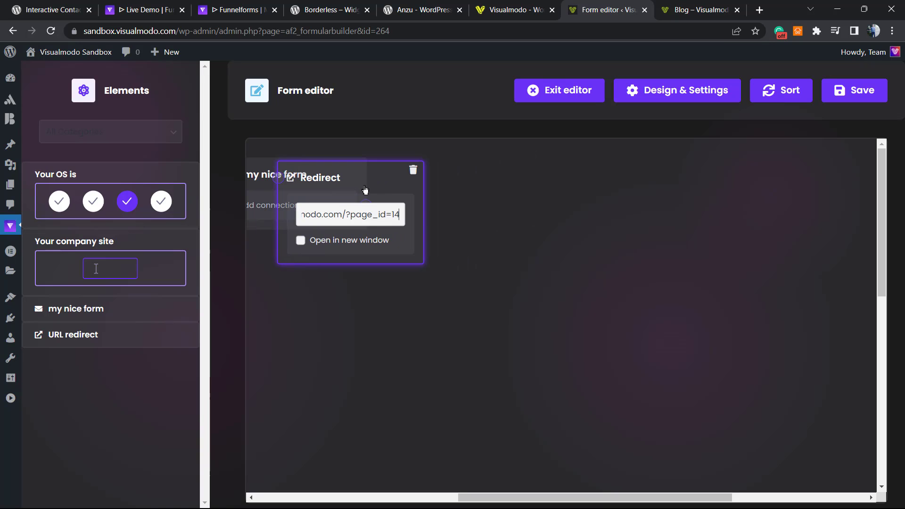
drag(361, 183, 495, 182)
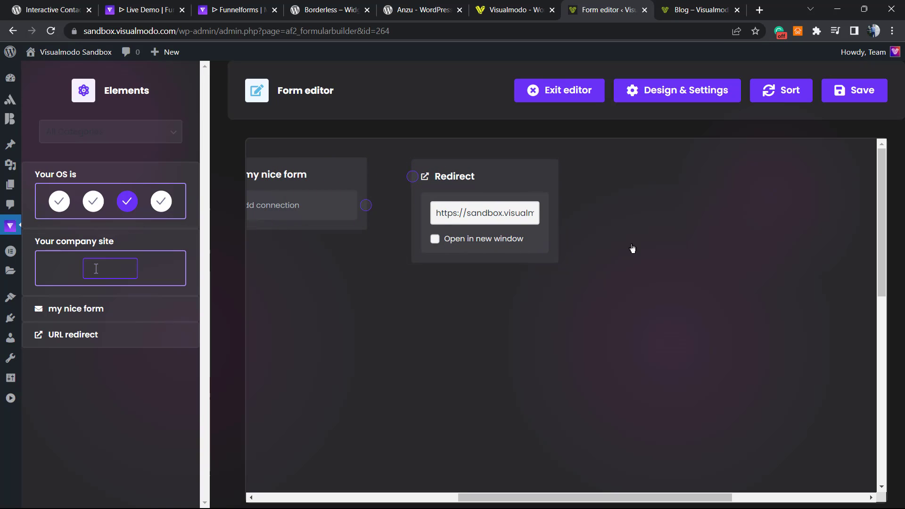
drag(533, 499, 248, 481)
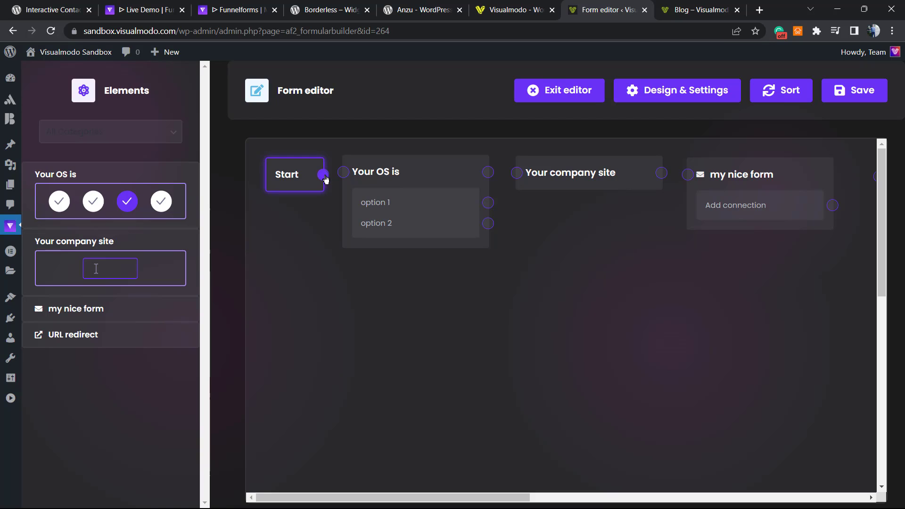
Connect Start to Your OS is, route option 1 and a new second Your company site question to option 2.
drag(324, 174, 344, 172)
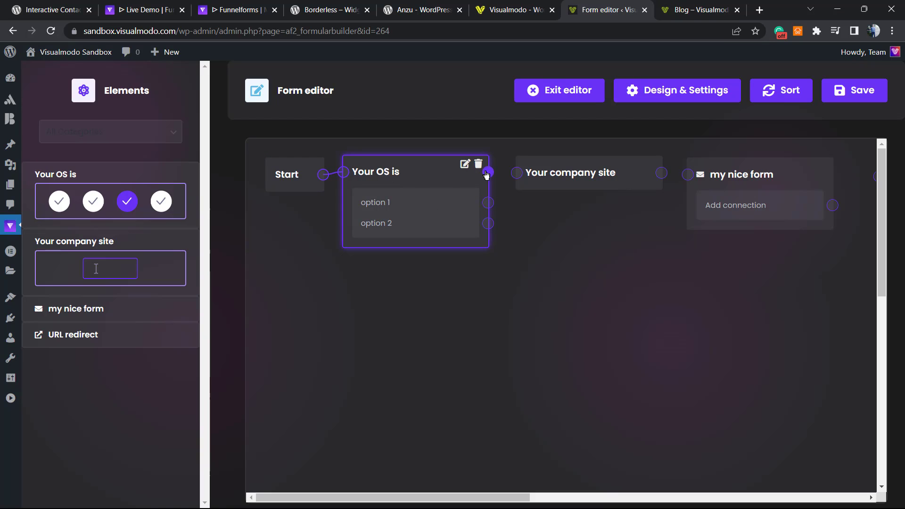
drag(488, 203, 517, 173)
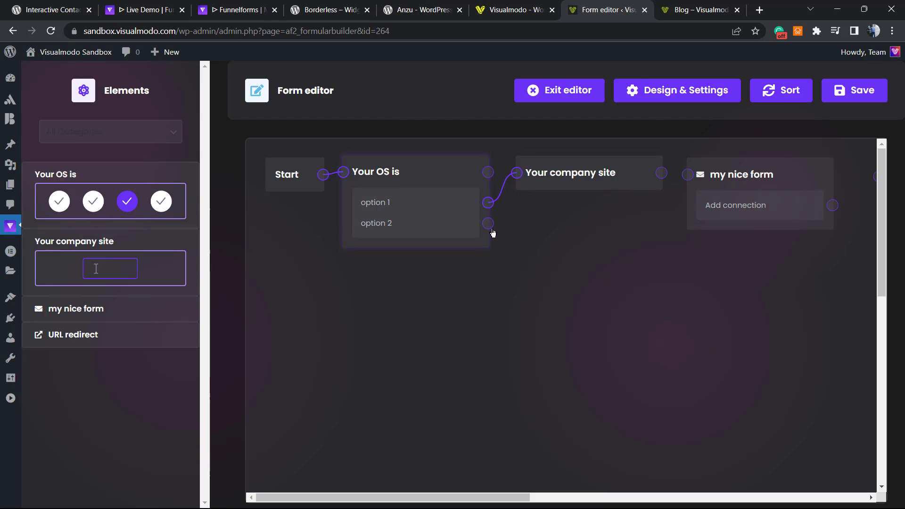
drag(488, 223, 517, 173)
drag(88, 250, 550, 227)
mouse_move(479, 236)
mouse_down()
mouse_move(508, 240)
mouse_move(465, 241)
mouse_up()
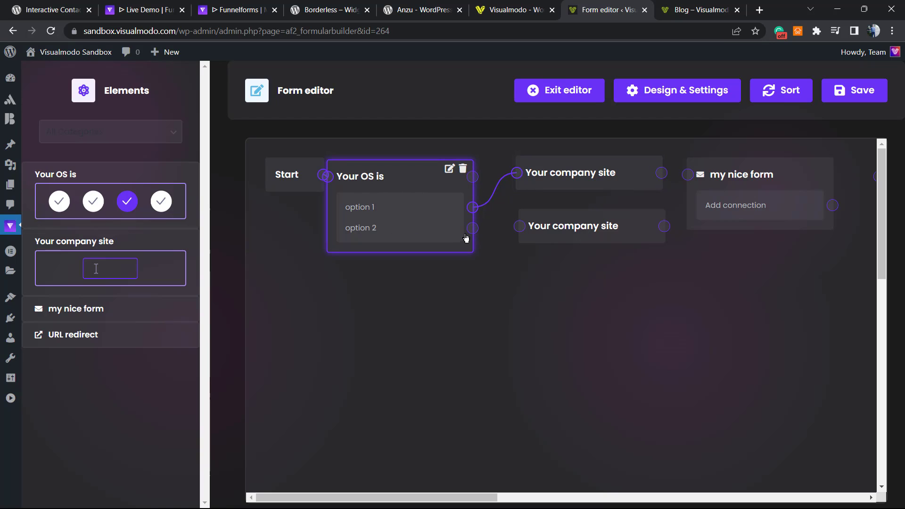
drag(472, 228, 520, 226)
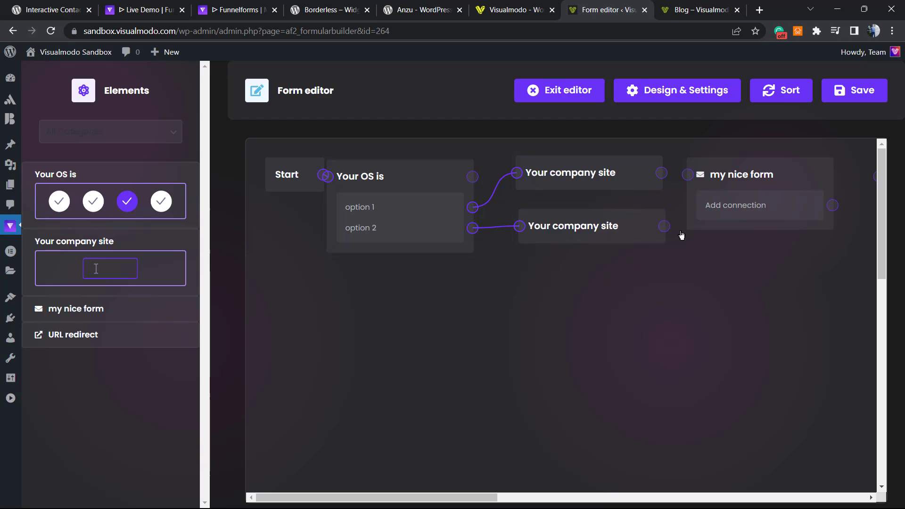
Link both Your company site questions into my nice form, and my nice form to Redirect.
drag(662, 172, 688, 175)
drag(664, 227, 689, 175)
drag(438, 503, 595, 490)
drag(422, 207, 468, 176)
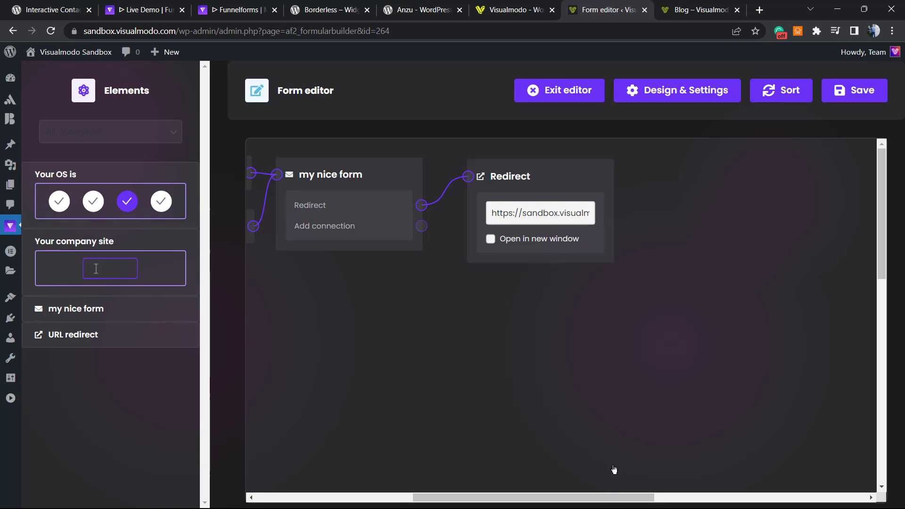
drag(585, 497, 457, 285)
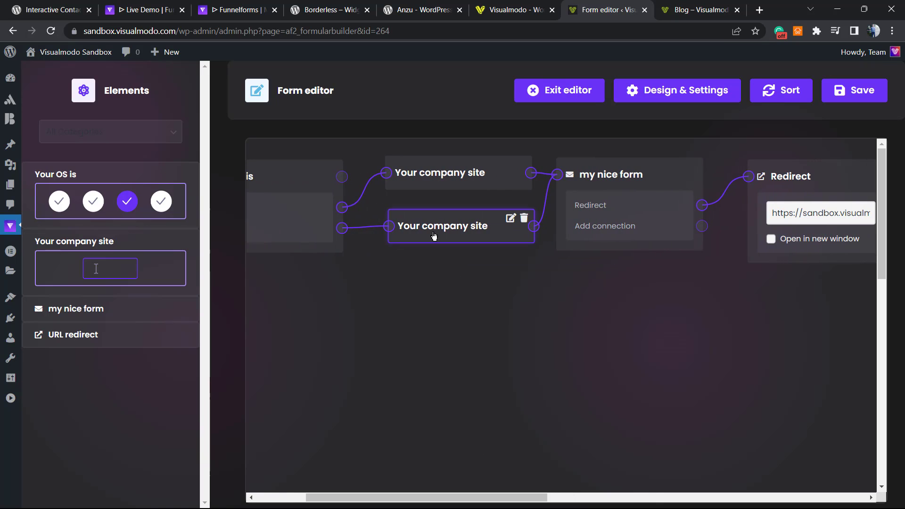
Delete the lower Your company site node and link Your OS is directly to the remaining one.
click(525, 218)
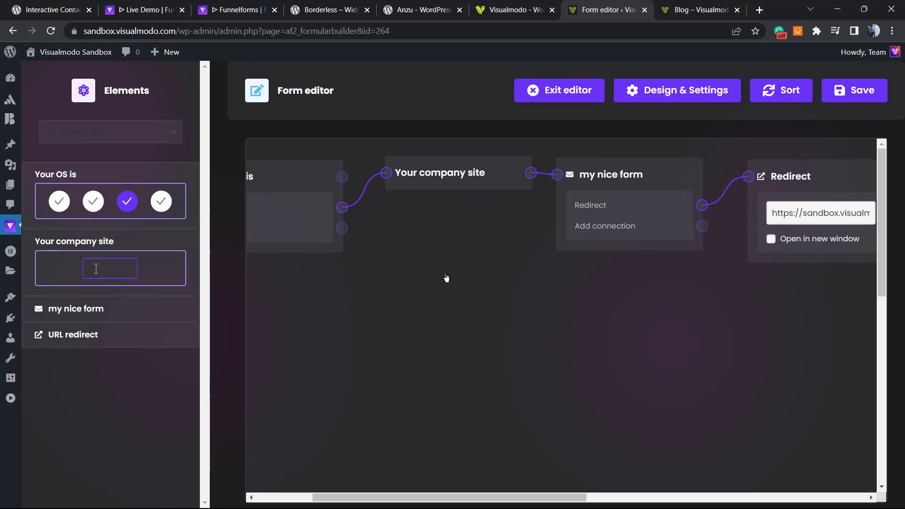
drag(485, 498, 435, 256)
click(474, 209)
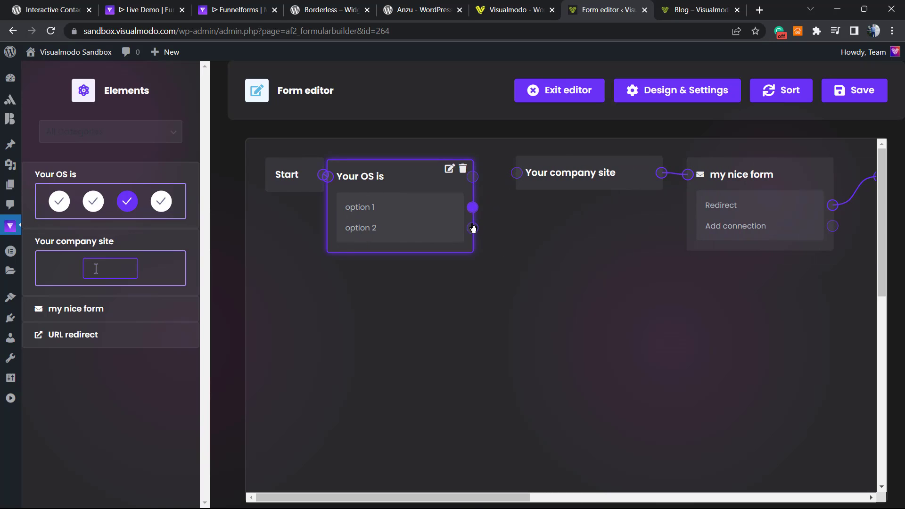
drag(473, 178, 518, 173)
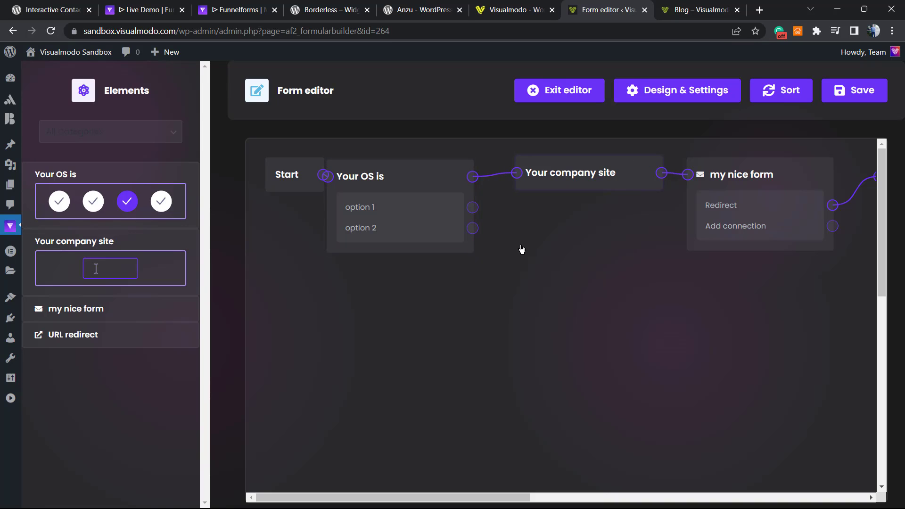
drag(377, 176, 398, 195)
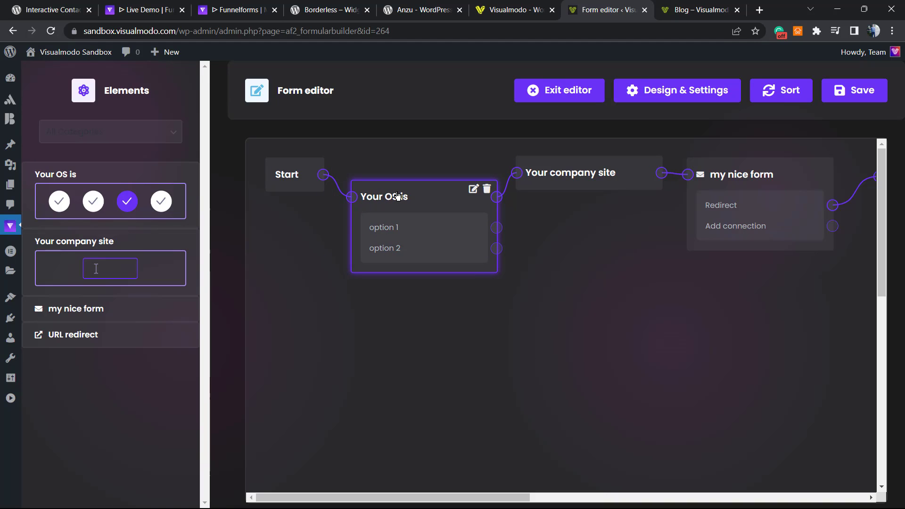
click(453, 349)
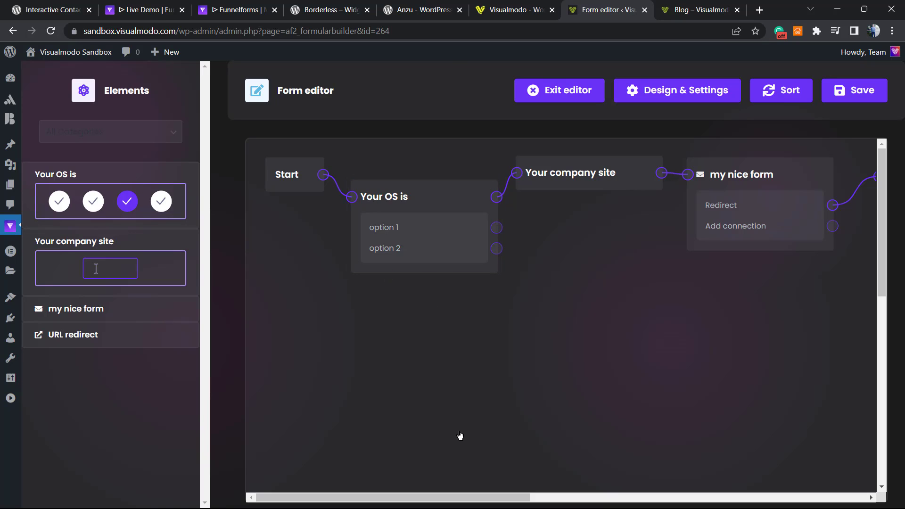
drag(418, 497, 307, 498)
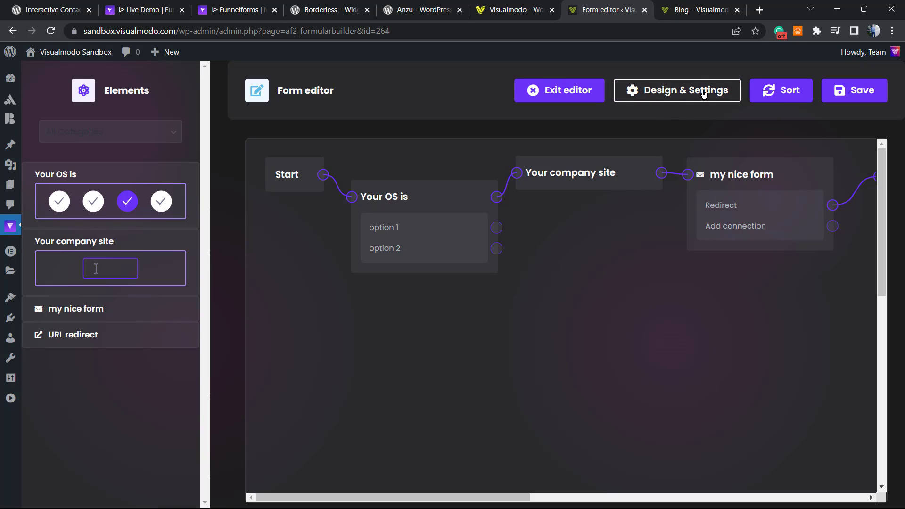
Save the form flow and bring up the form's General settings under Design & Settings.
click(854, 90)
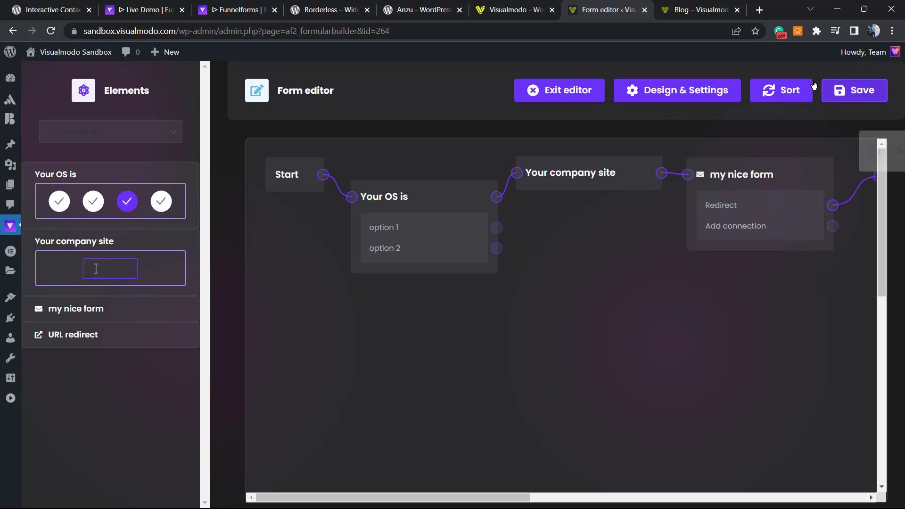
click(662, 99)
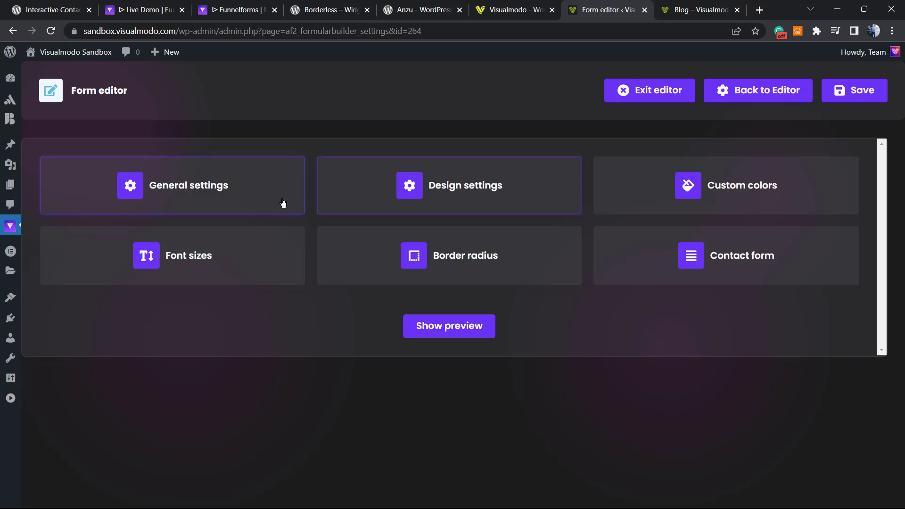
click(236, 196)
Set both the backend and frontend form titles to 'first from'.
click(784, 207)
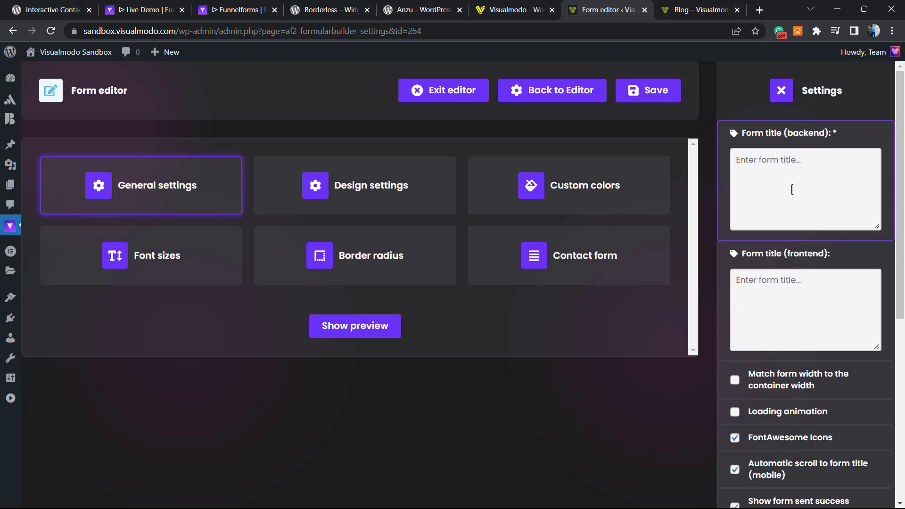
text(first from)
key(ctrl+a)
key(ctrl+c)
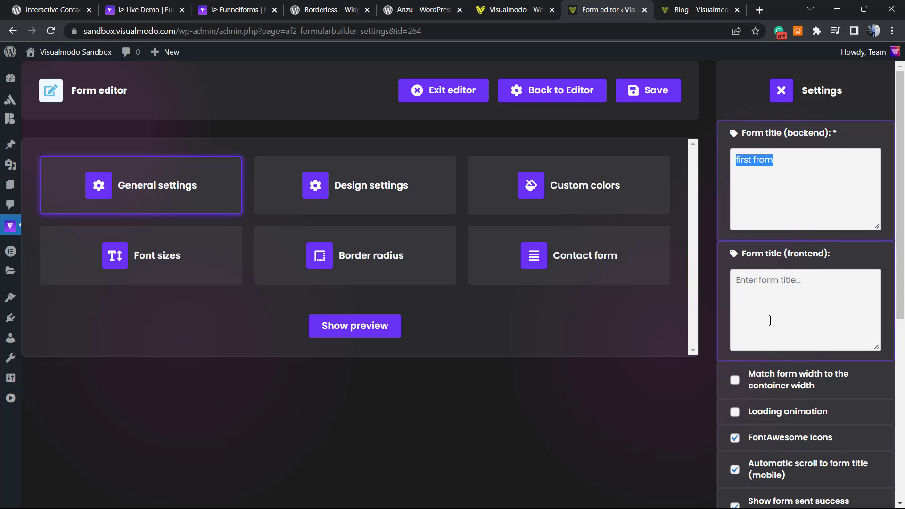
key(Tab)
key(ctrl+v)
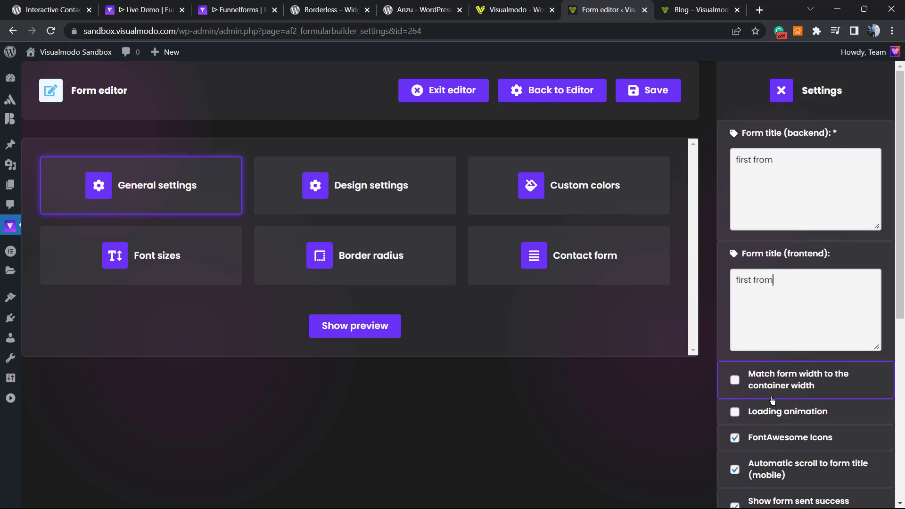
scroll(854, 401, down, 1)
scroll(779, 391, down, 5)
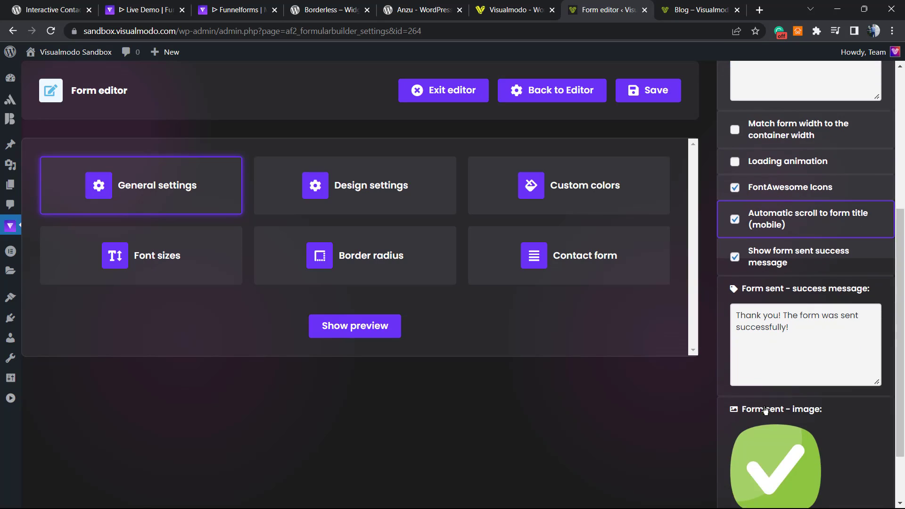
scroll(779, 392, up, 5)
scroll(779, 392, down, 5)
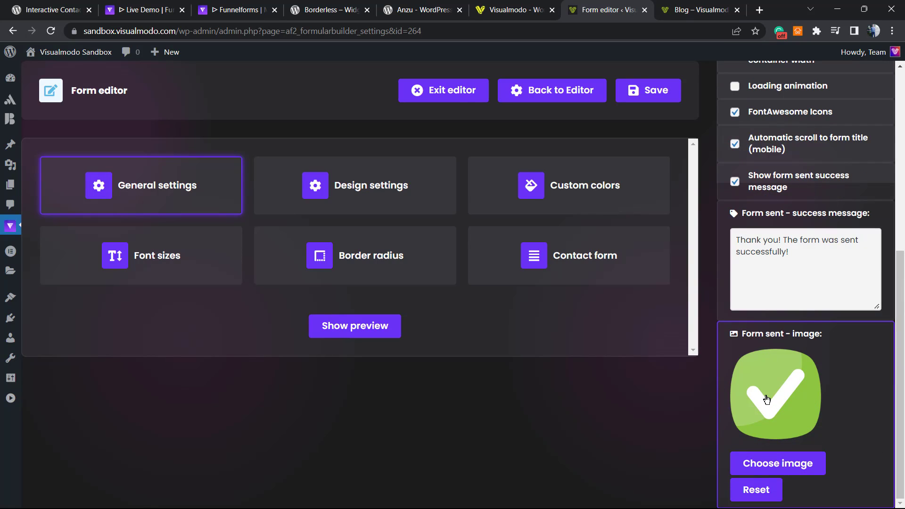
scroll(764, 396, up, 3)
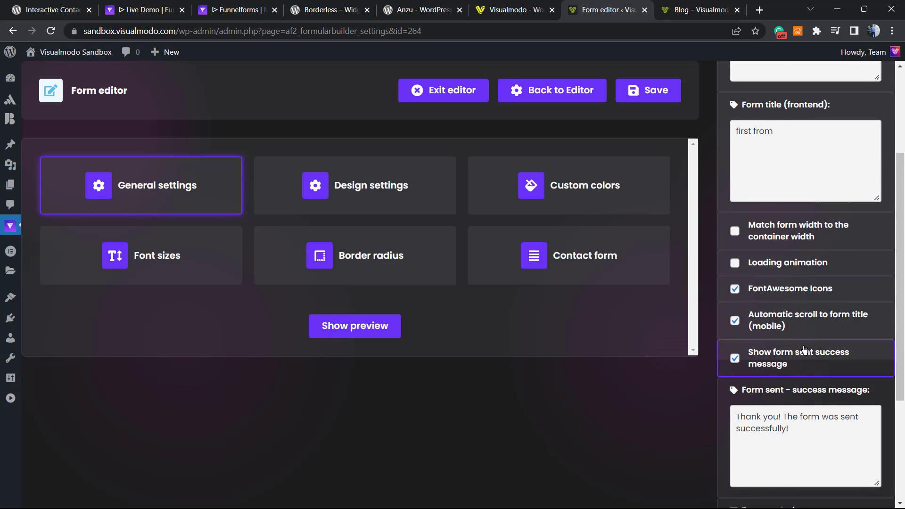
Look through Design, Custom colors, Font sizes, Border radius and Contact form settings, then show the form preview.
click(320, 200)
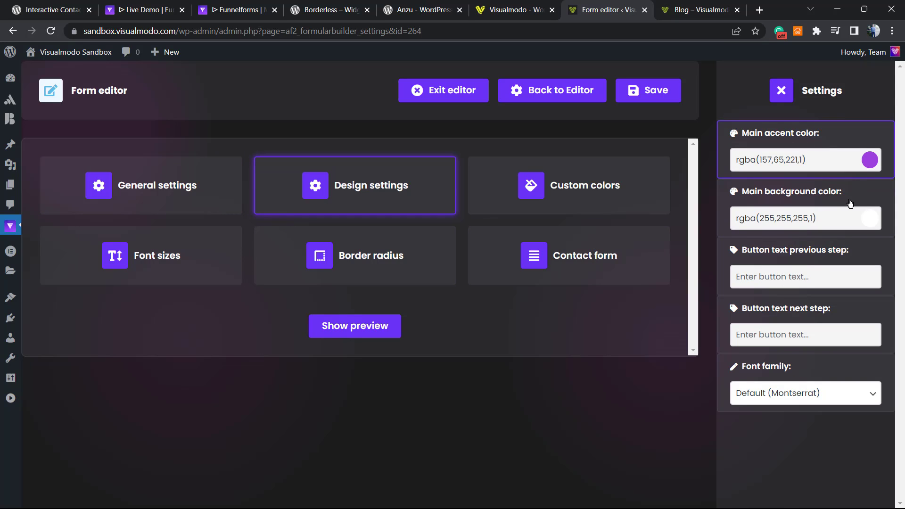
click(524, 206)
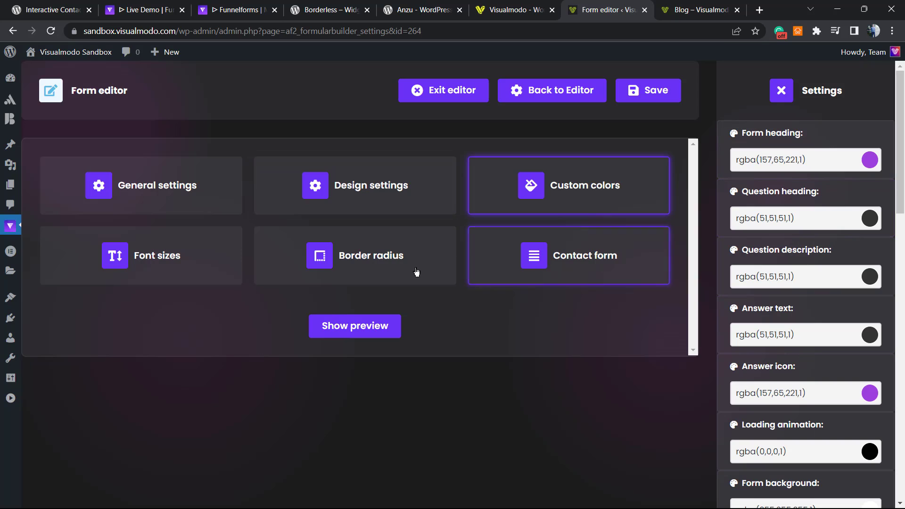
click(180, 280)
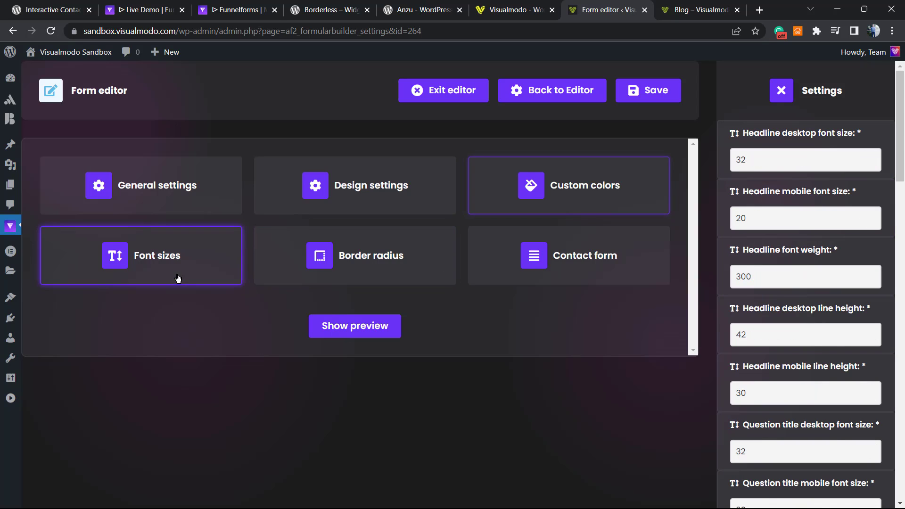
click(336, 282)
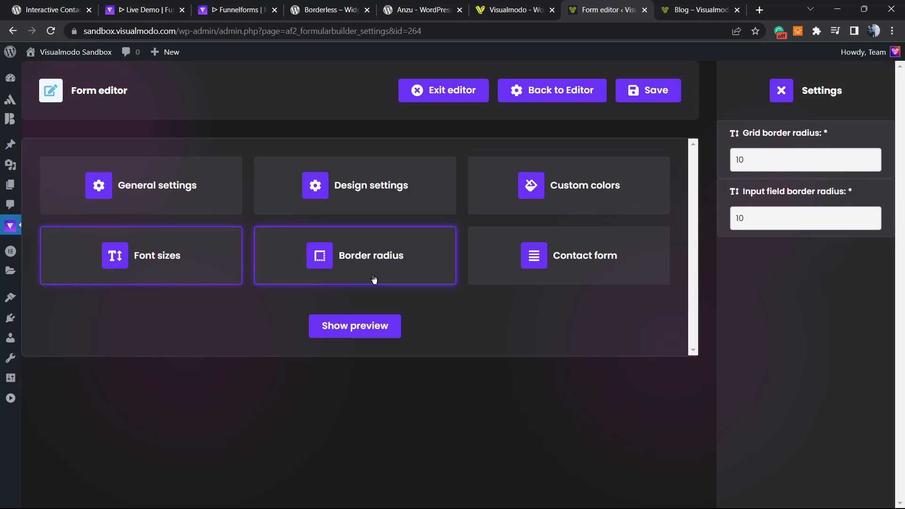
click(558, 269)
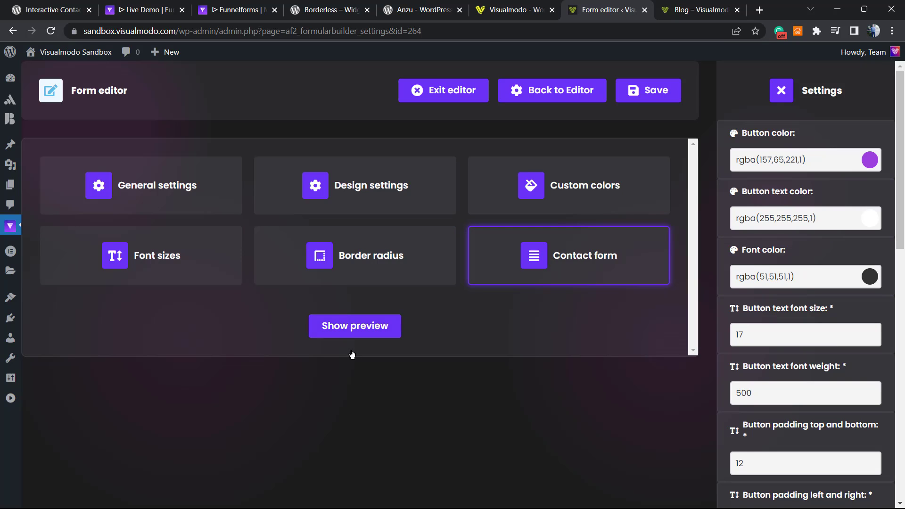
click(354, 326)
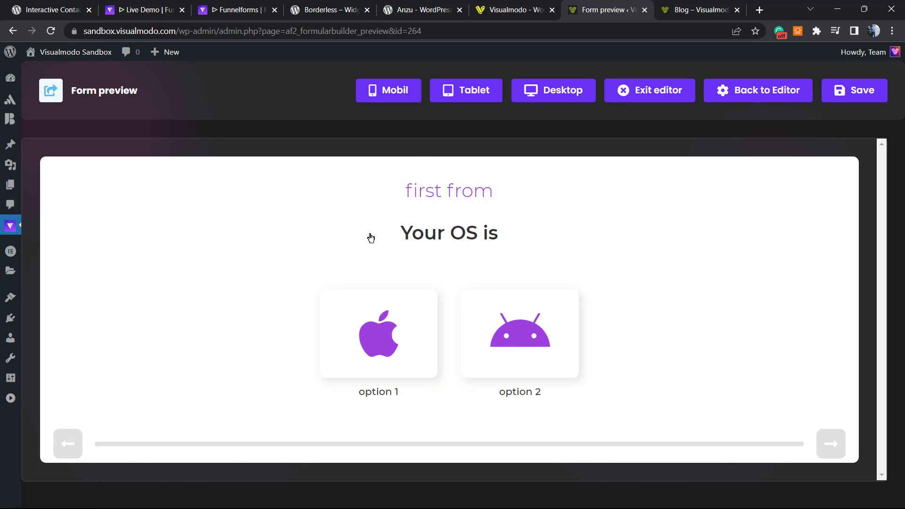
In the preview, answer option 1 and fill in test name, e-mail and phone 5555555, then submit.
click(373, 334)
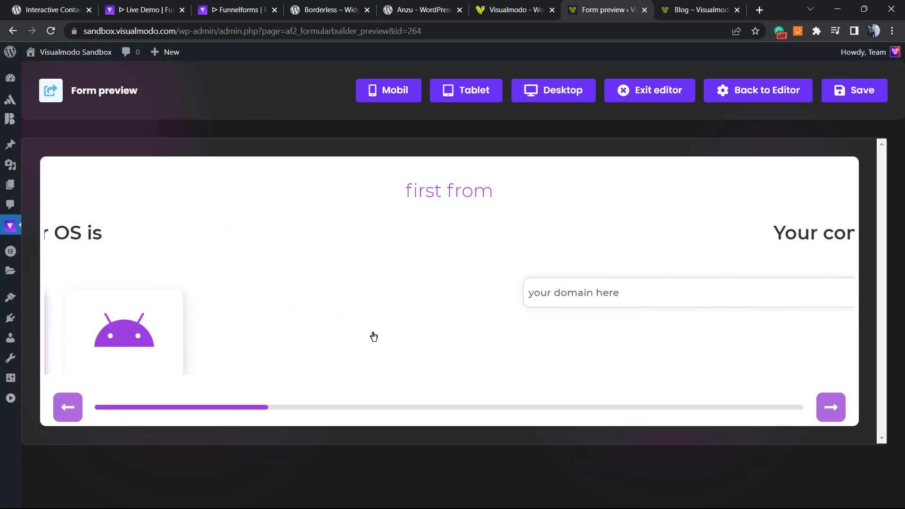
text(gtg4g4g4)
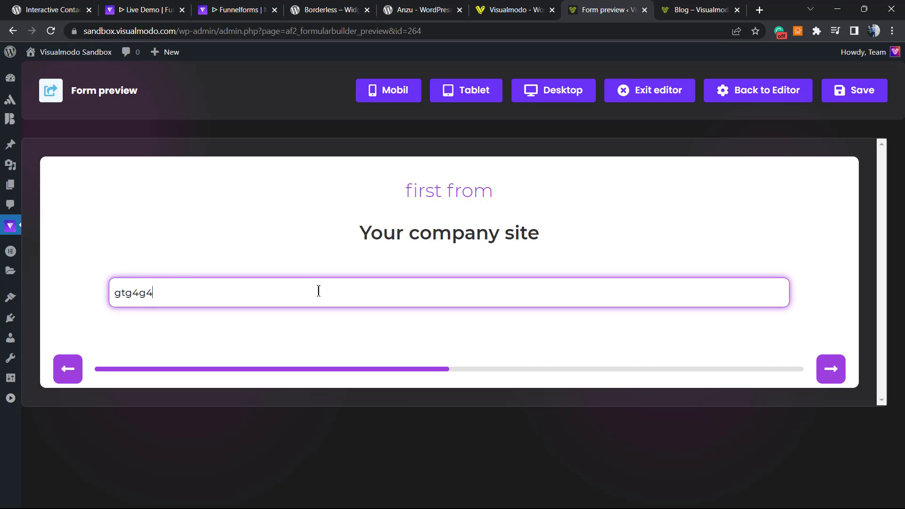
click(831, 368)
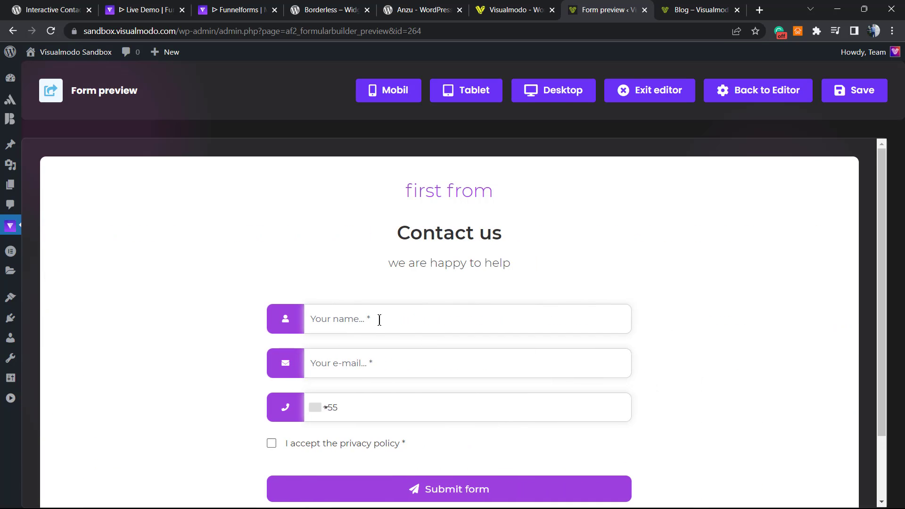
text(erferf)
click(380, 364)
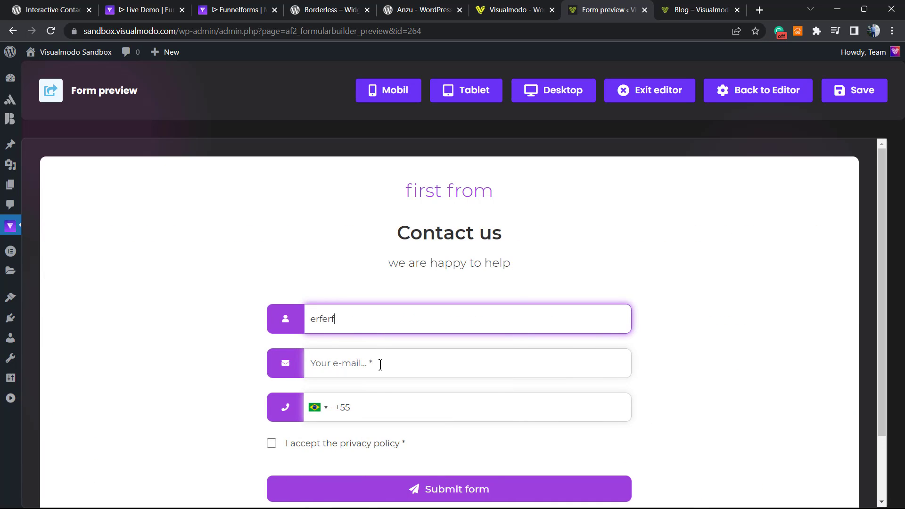
text(rferfe)
click(405, 414)
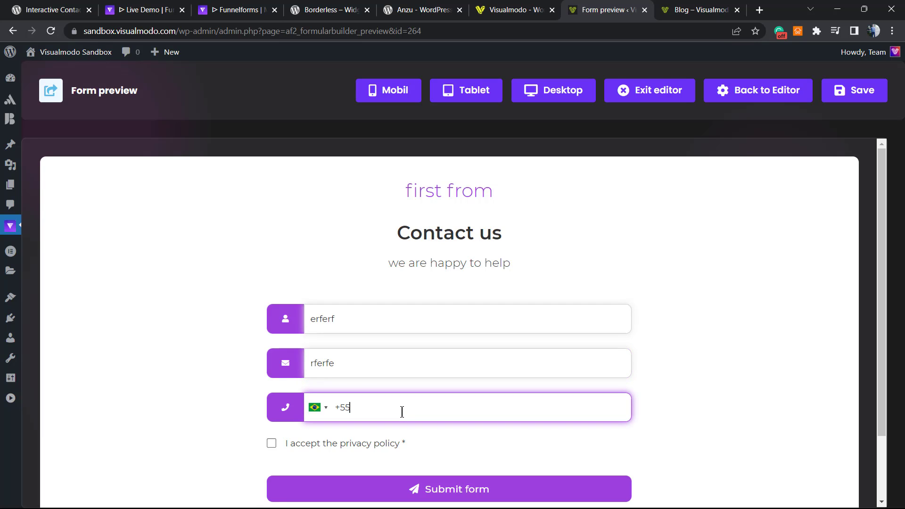
text(5555555)
click(425, 489)
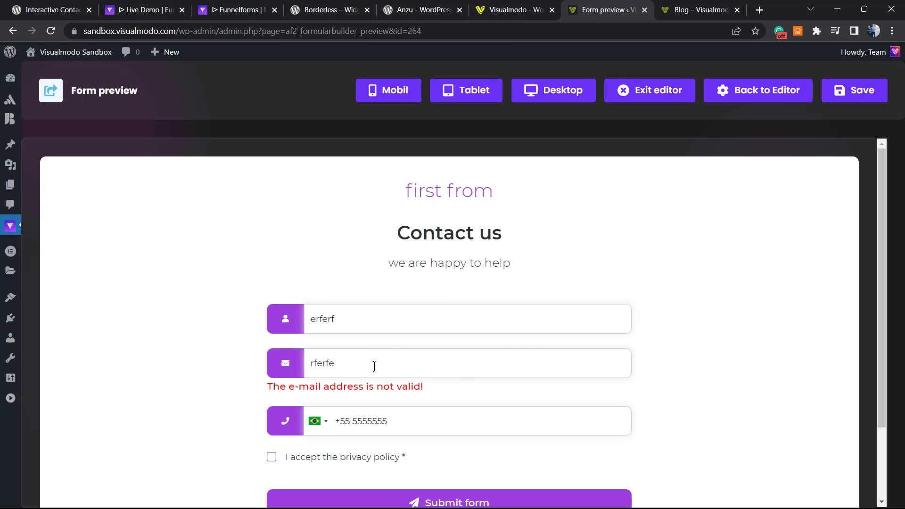
Correct the e-mail to a valid address, accept the privacy policy and submit successfully.
double_click(374, 367)
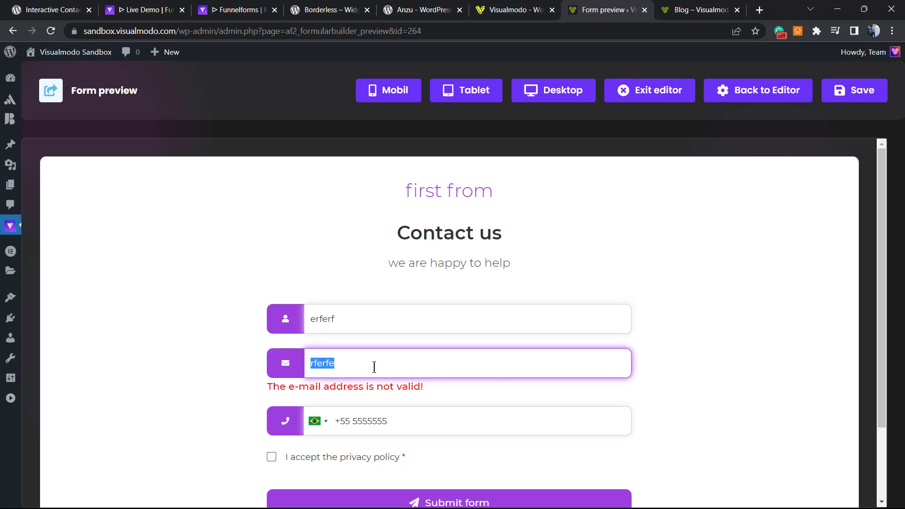
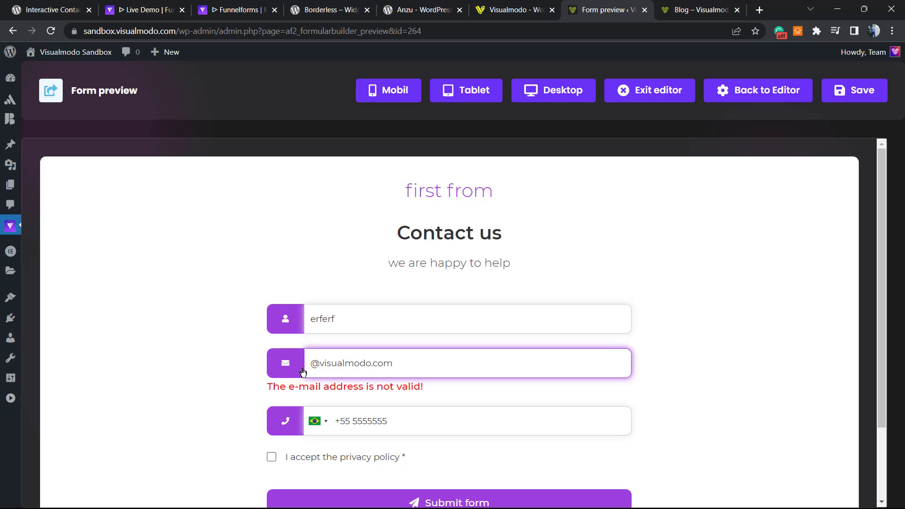
scroll(471, 410, down, 2)
click(467, 415)
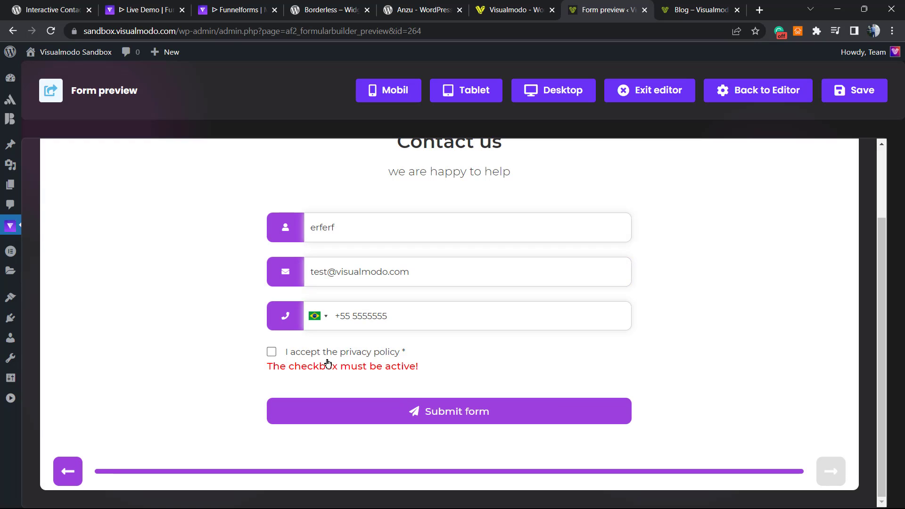
click(318, 354)
click(408, 410)
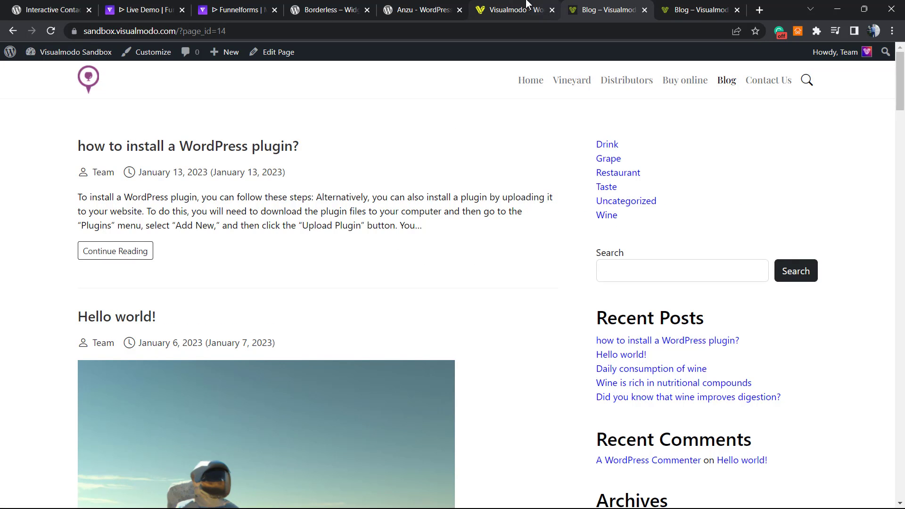
View the first from preview at Mobile, Tablet and Desktop widths, then exit to the forms list.
click(13, 30)
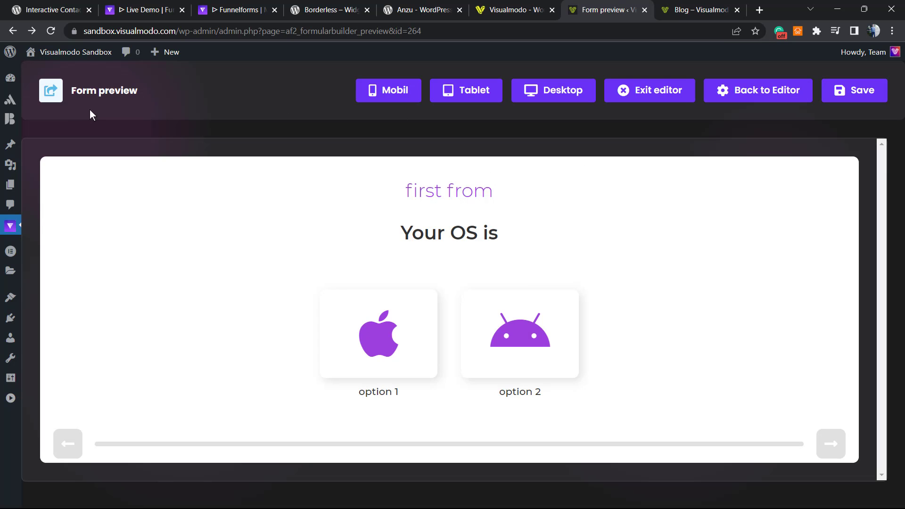
click(388, 90)
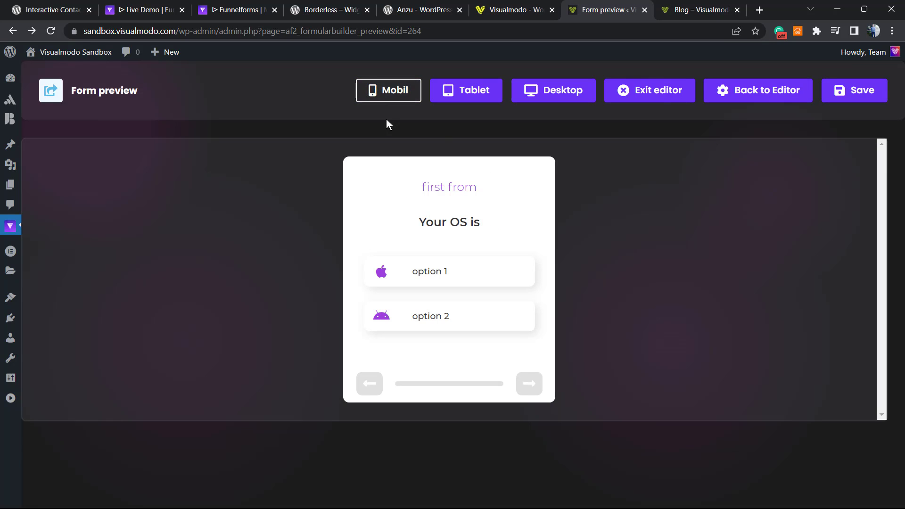
click(442, 88)
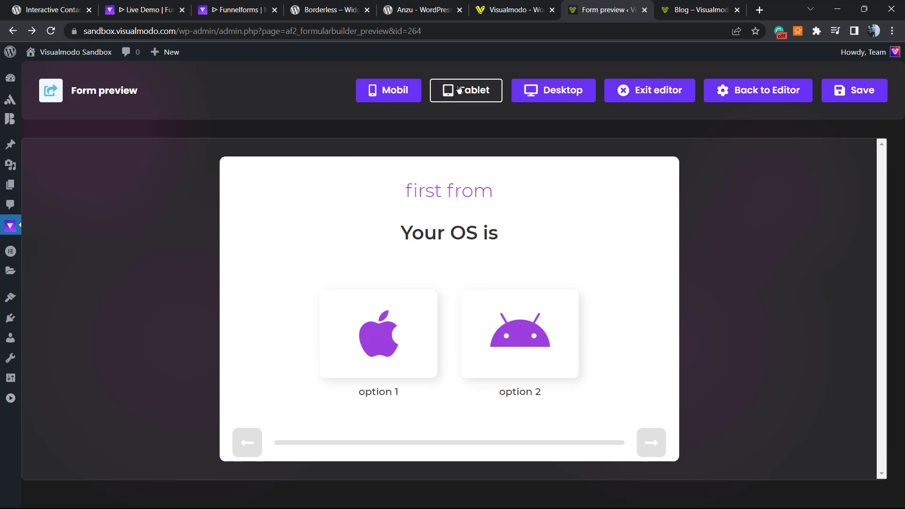
click(534, 91)
click(617, 98)
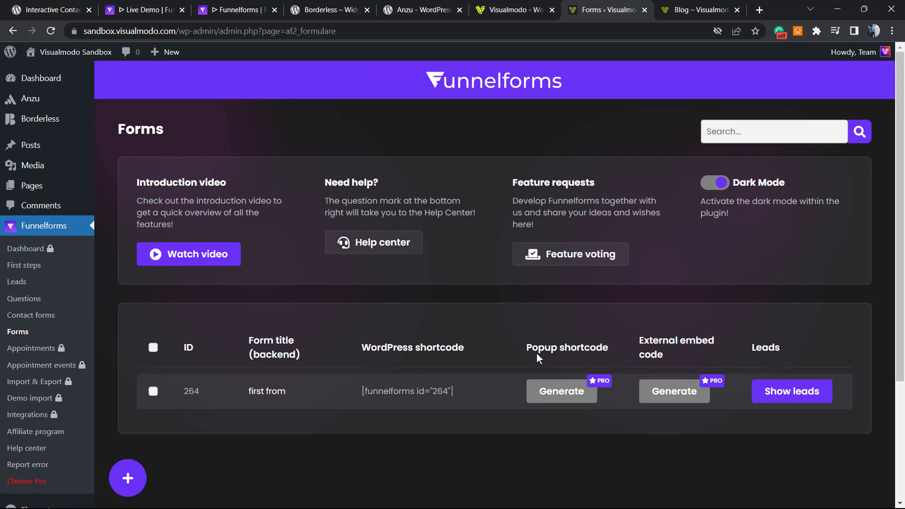
Select the [funnelforms id="264"] shortcode, then show the leads for first from.
triple_click(385, 394)
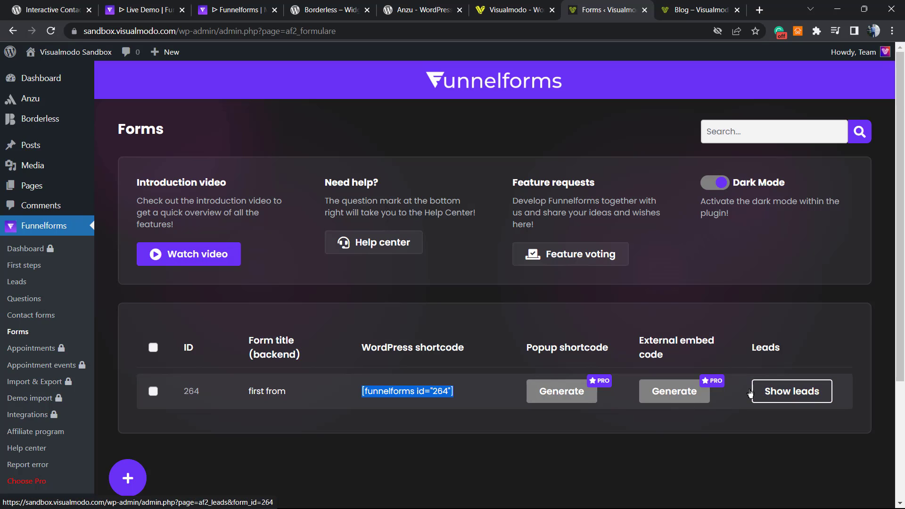
click(792, 391)
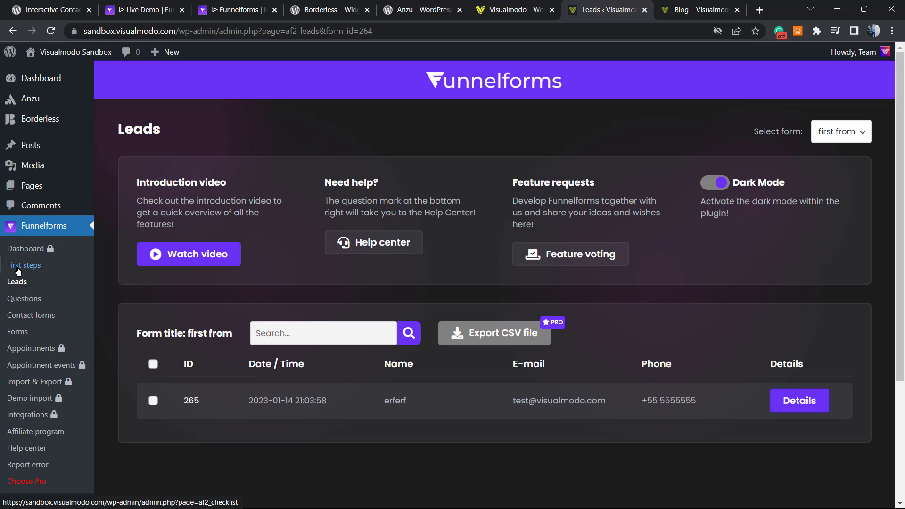
Scroll the Leads page showing the one test submission, then go back to Funnelforms Forms.
scroll(209, 347, down, 3)
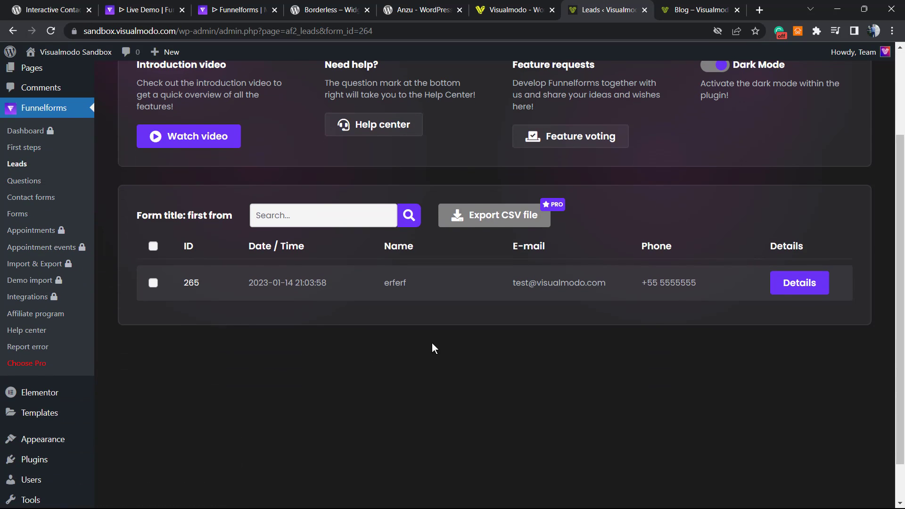
scroll(499, 434, up, 3)
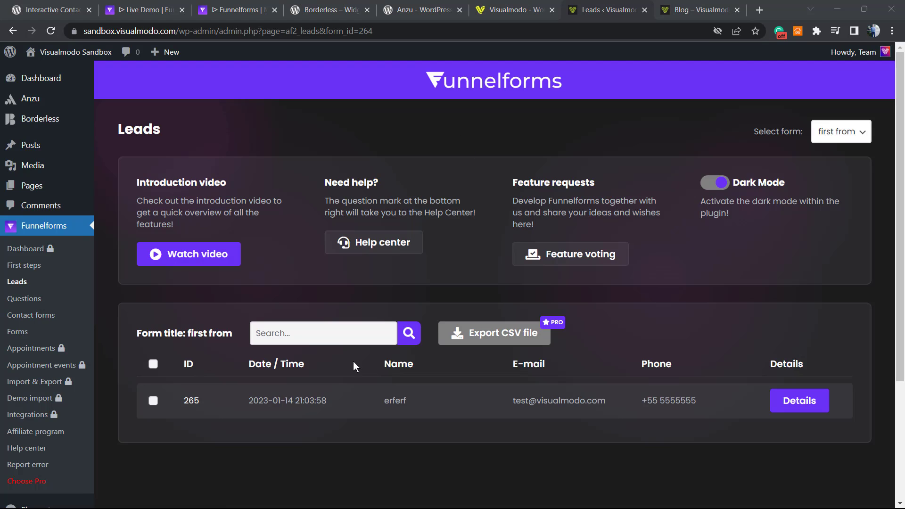
click(32, 332)
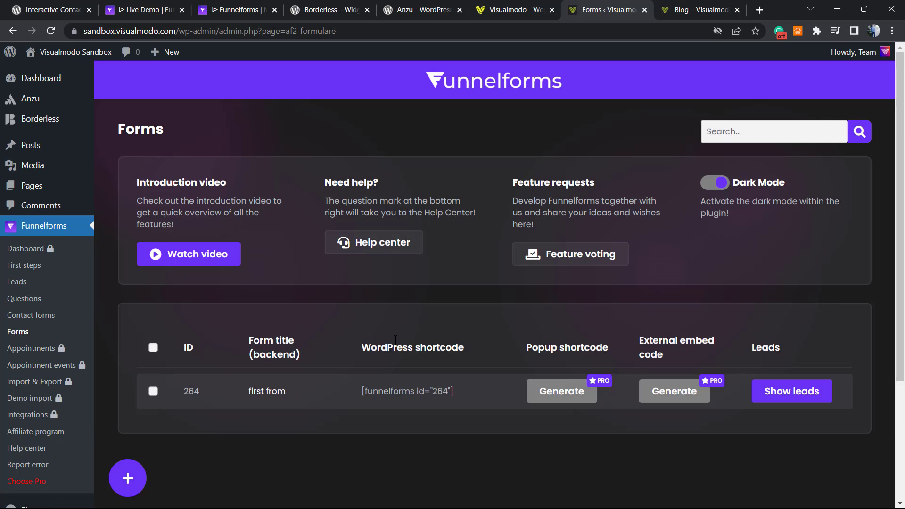
Copy the first from shortcode and go to the site's homepage in the other browser tab.
triple_click(414, 348)
triple_click(402, 396)
key(ctrl+c)
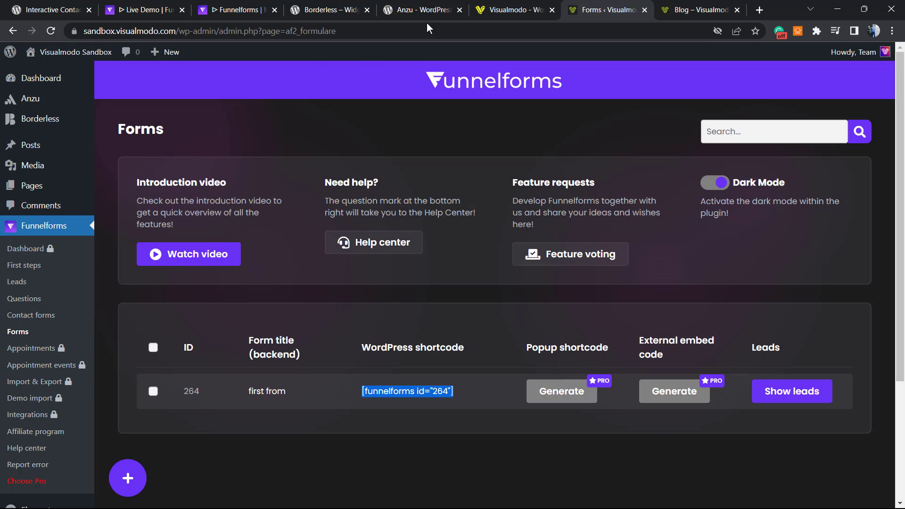
click(514, 10)
key(ctrl+Tab)
key(ctrl+Tab)
click(96, 81)
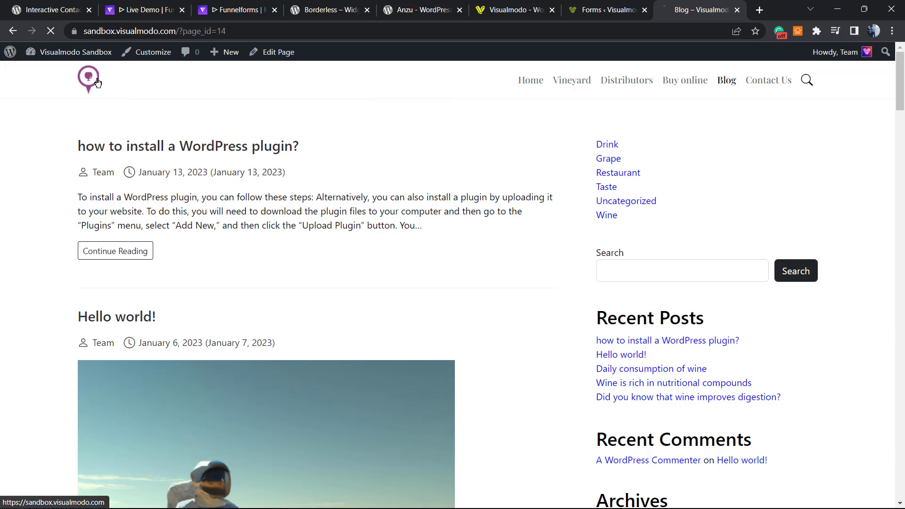
Open the homepage in the Elementor editor from the admin bar.
scroll(279, 174, down, 15)
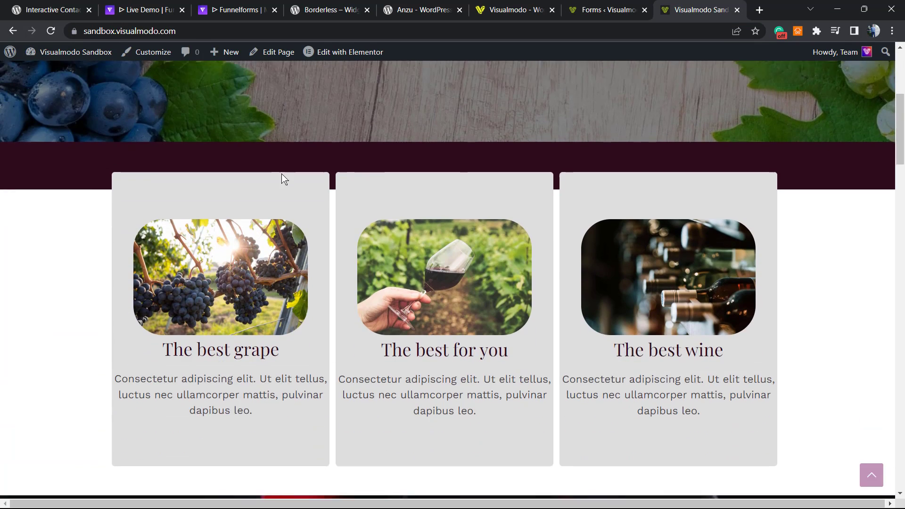
scroll(261, 184, up, 7)
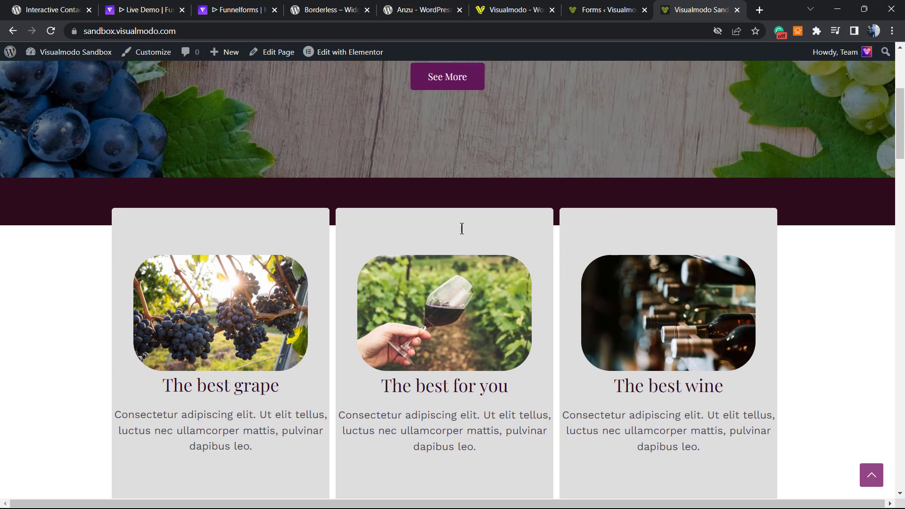
scroll(384, 285, down, 5)
scroll(376, 253, up, 2)
scroll(377, 252, up, 9)
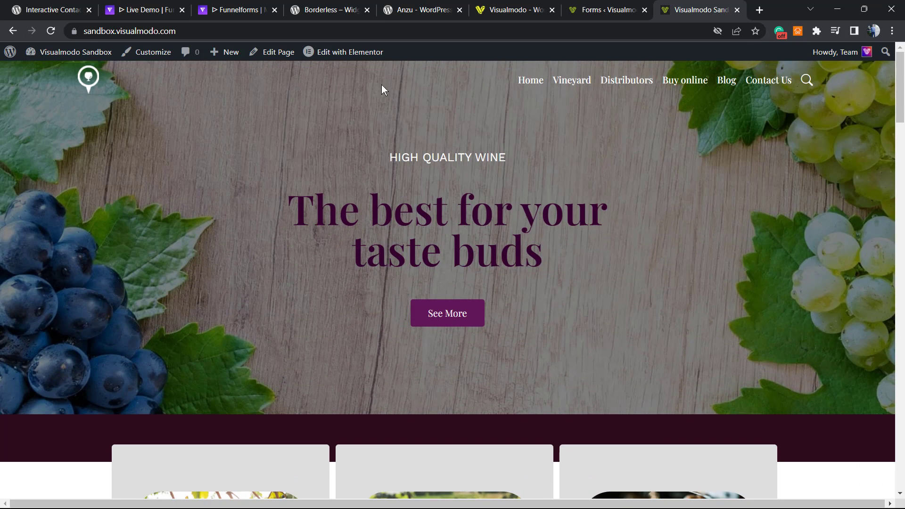
click(335, 55)
key(ctrl+plus)
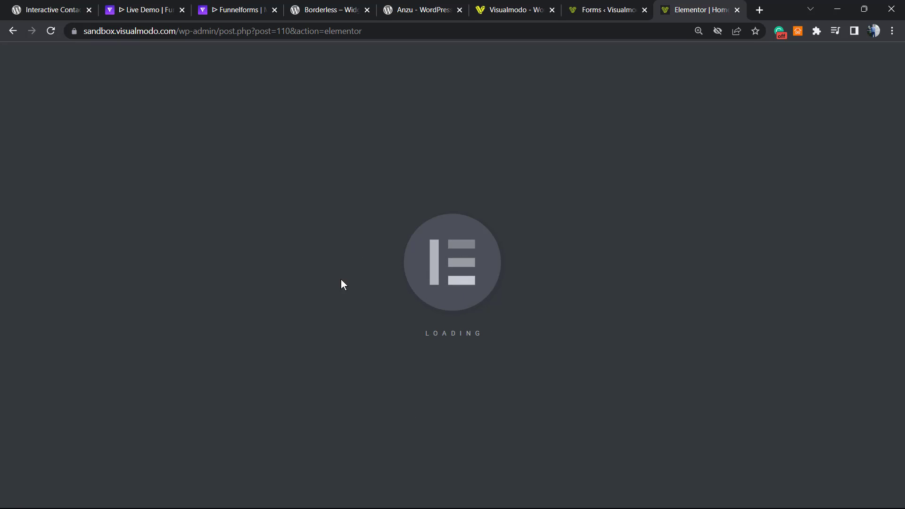
Add a Text Editor block above the three wine cards containing the [funnelforms id="264"] shortcode.
scroll(323, 327, down, 10)
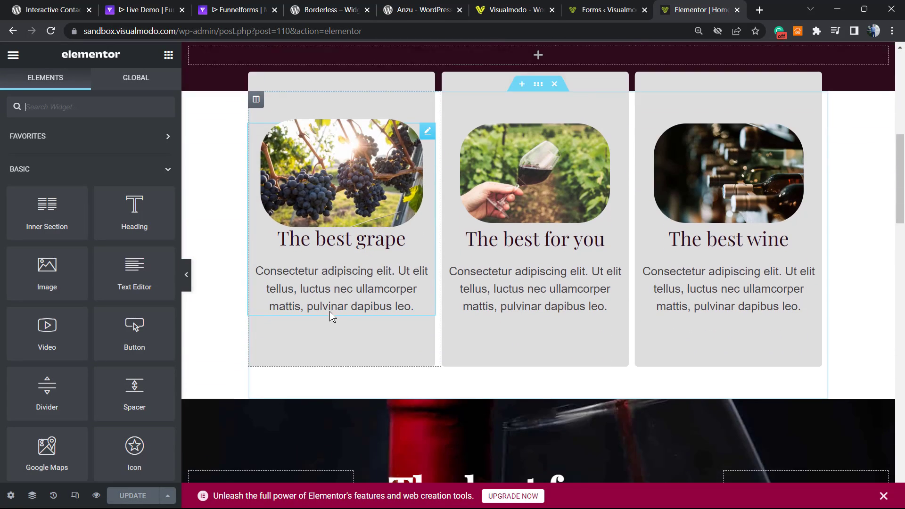
scroll(219, 289, up, 10)
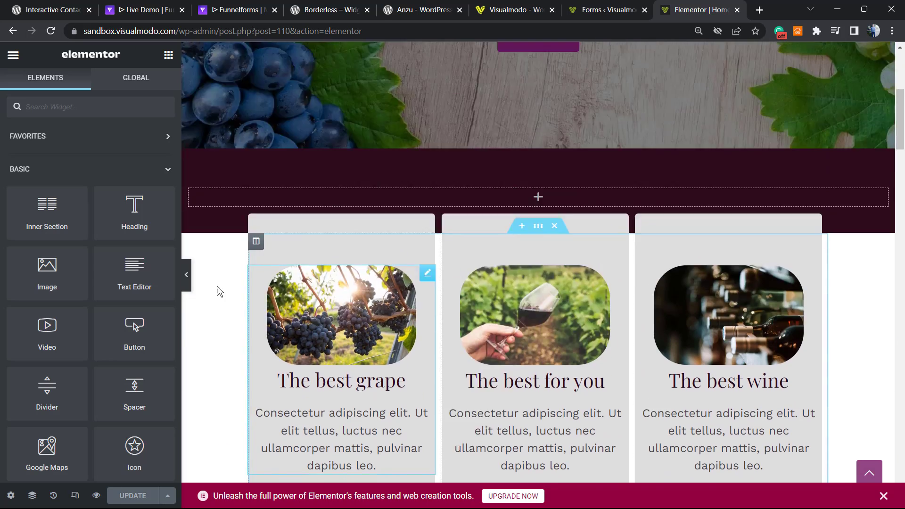
scroll(409, 275, down, 7)
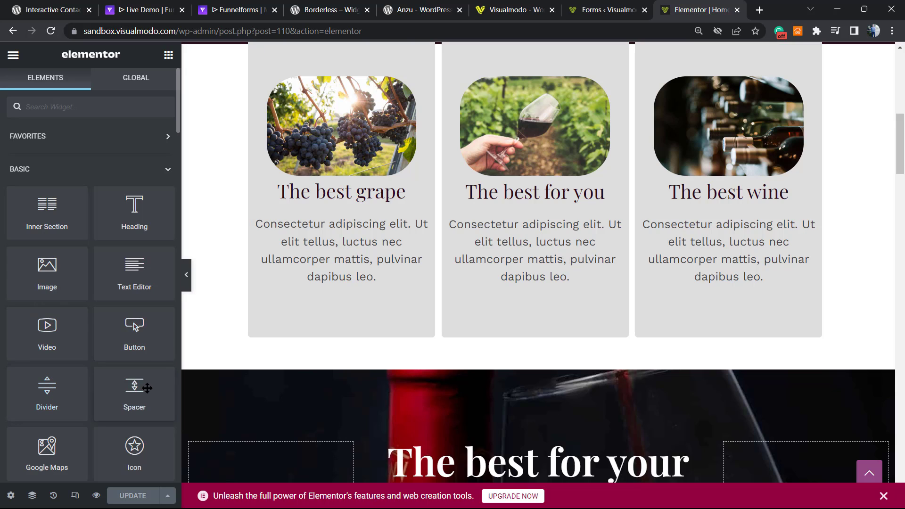
drag(123, 283, 506, 298)
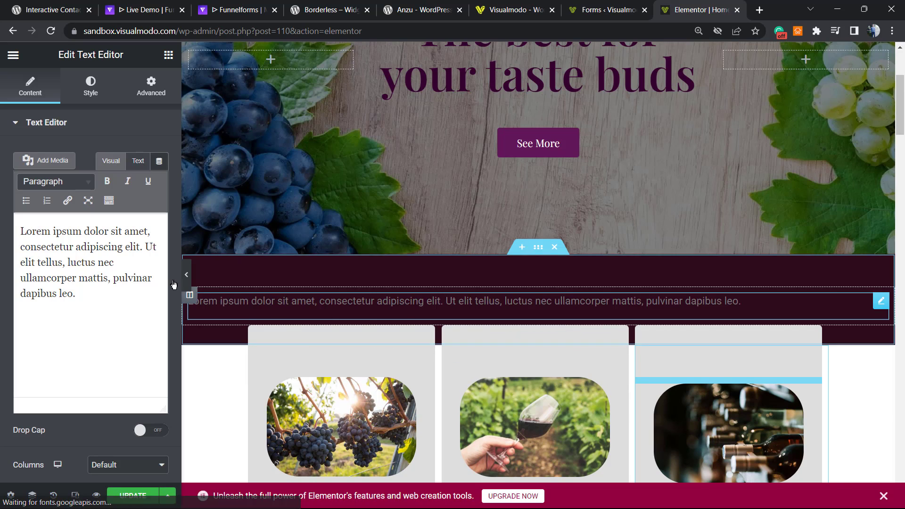
click(125, 259)
key(ctrl+a)
key(ctrl+v)
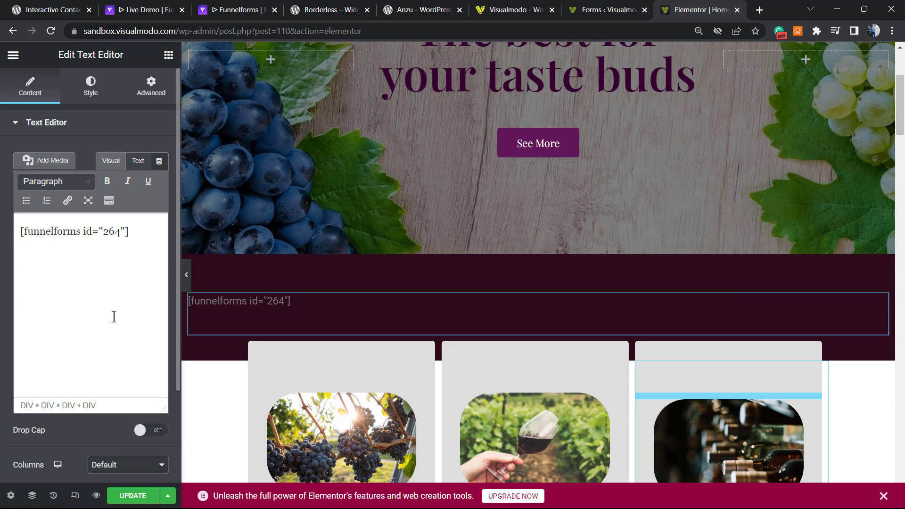
mouse_move(396, 273)
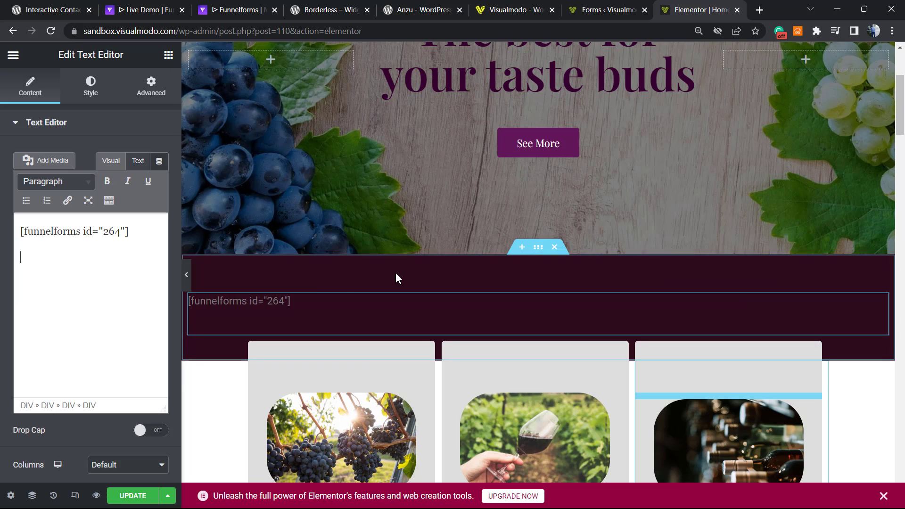
Set the section's gradient first colour to white #FFFFFF and update the homepage.
click(538, 248)
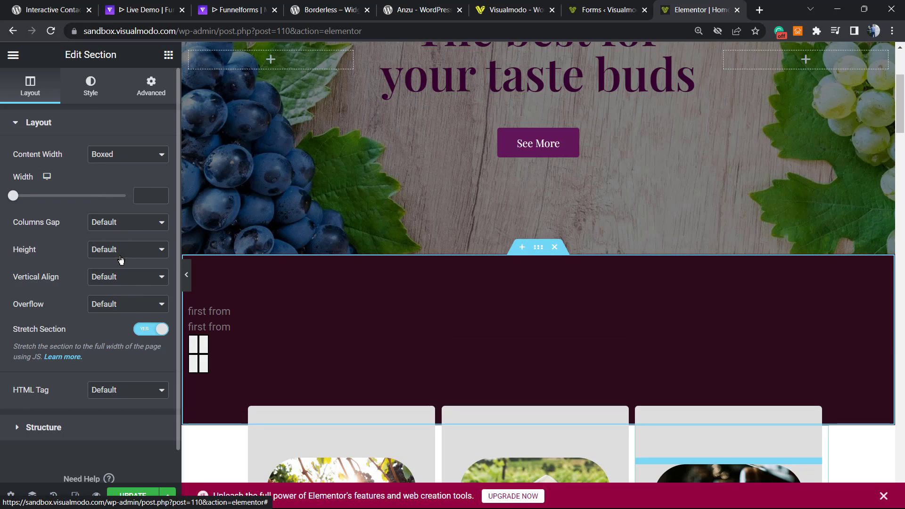
click(91, 86)
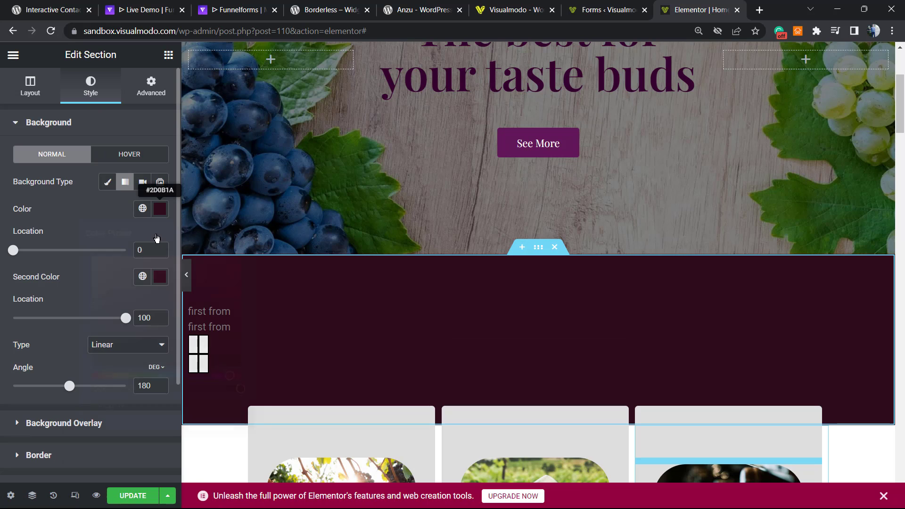
click(160, 209)
drag(121, 299, 46, 254)
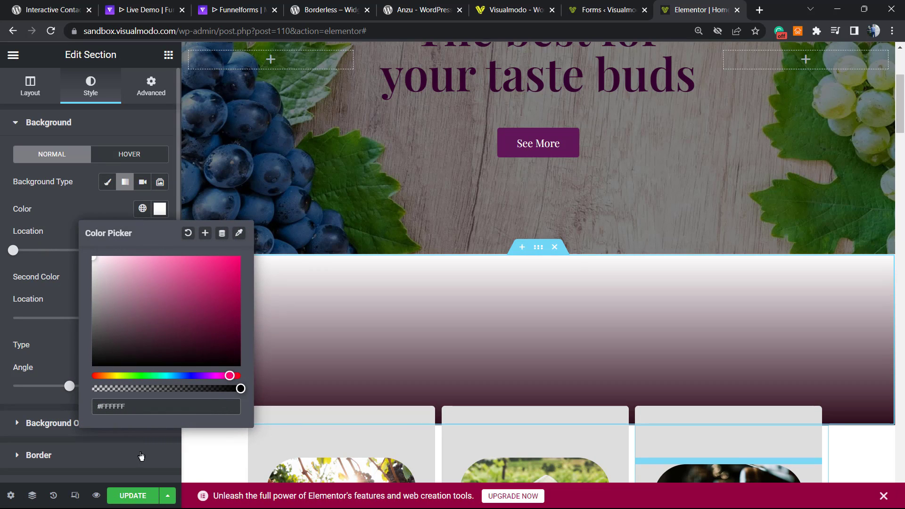
click(127, 503)
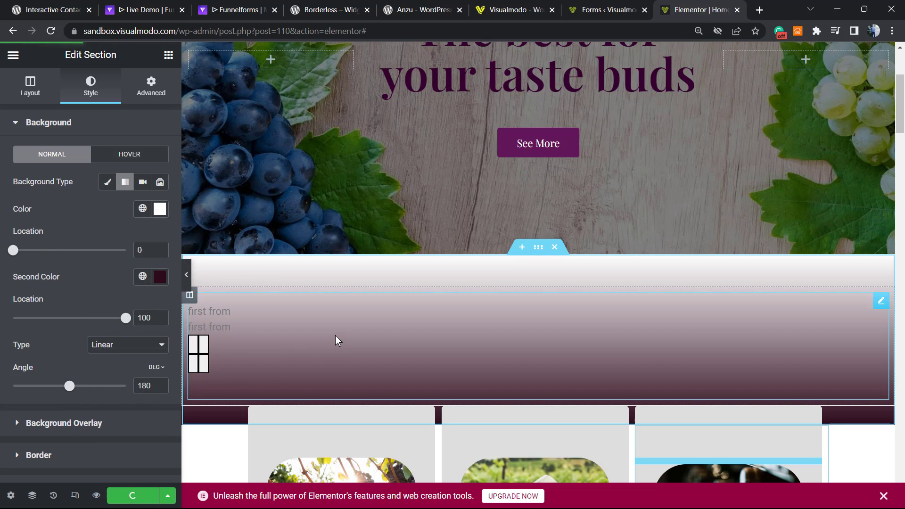
click(293, 307)
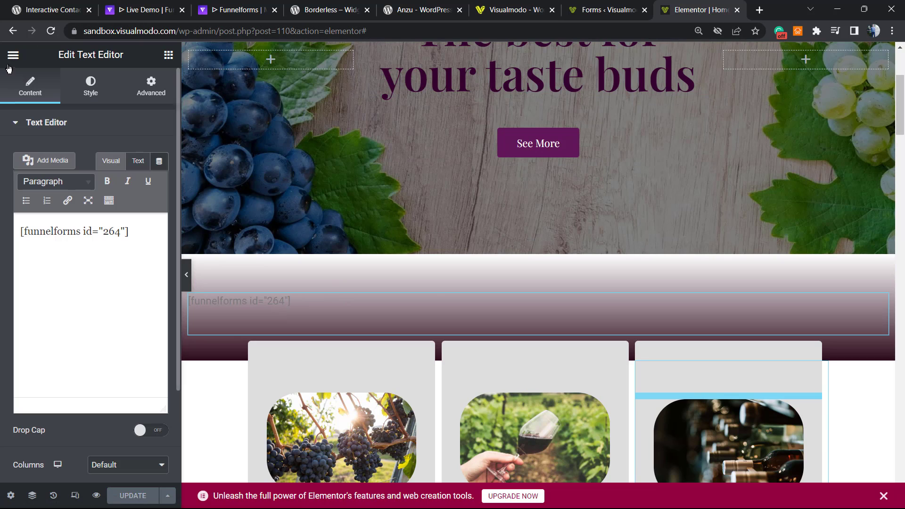
click(609, 9)
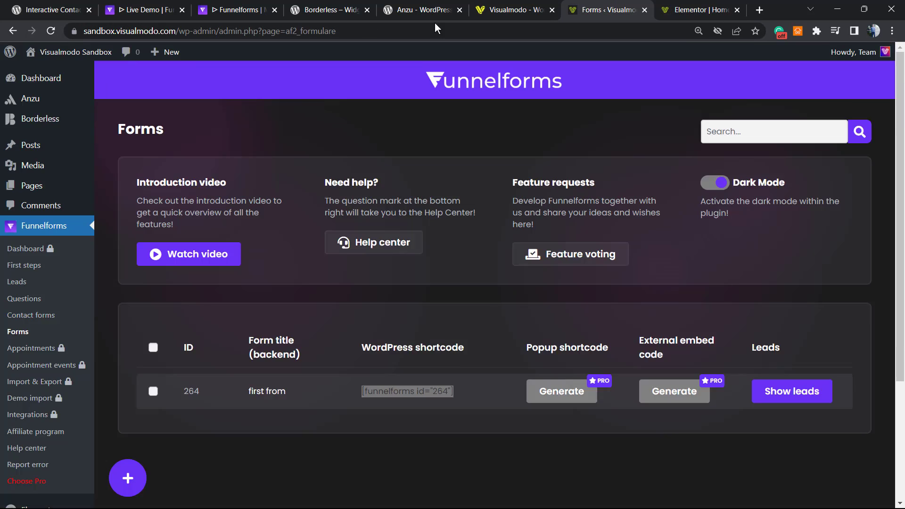
Open the live homepage in a new tab and locate the embedded form.
right_click(66, 72)
click(90, 83)
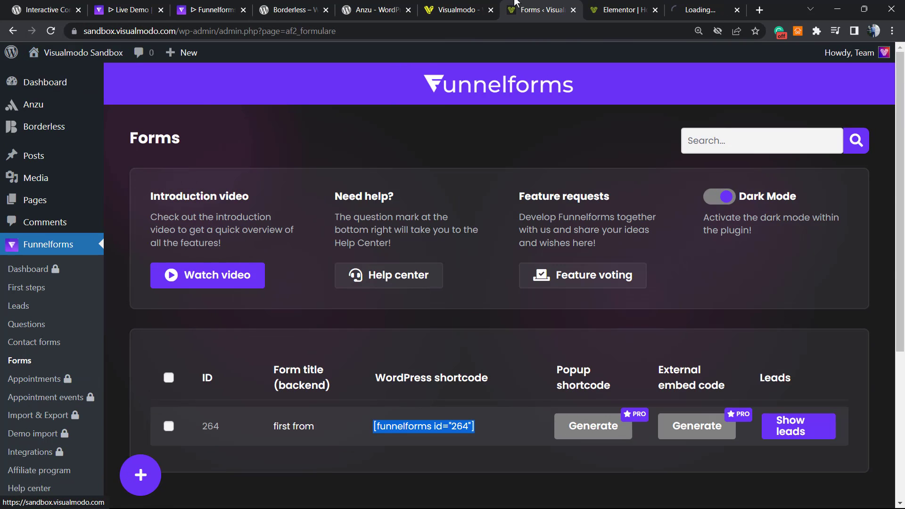
click(689, 6)
click(689, 6)
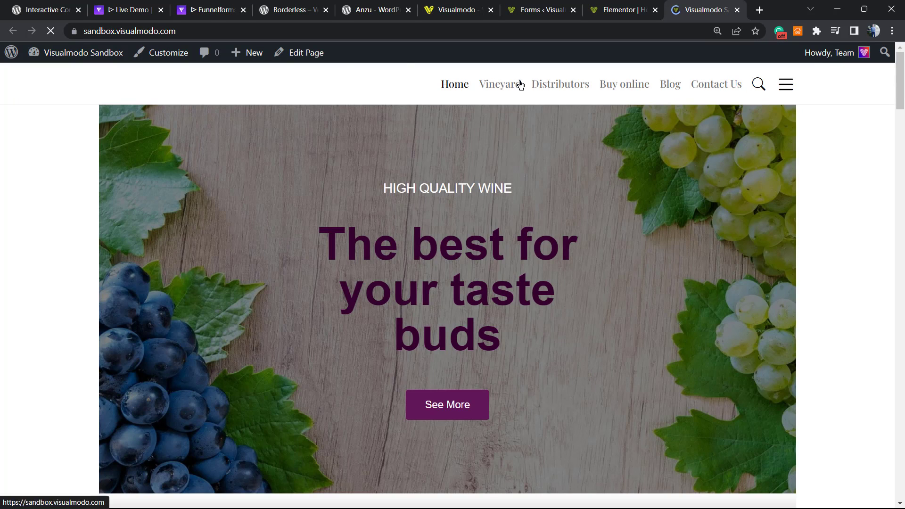
scroll(297, 174, down, 10)
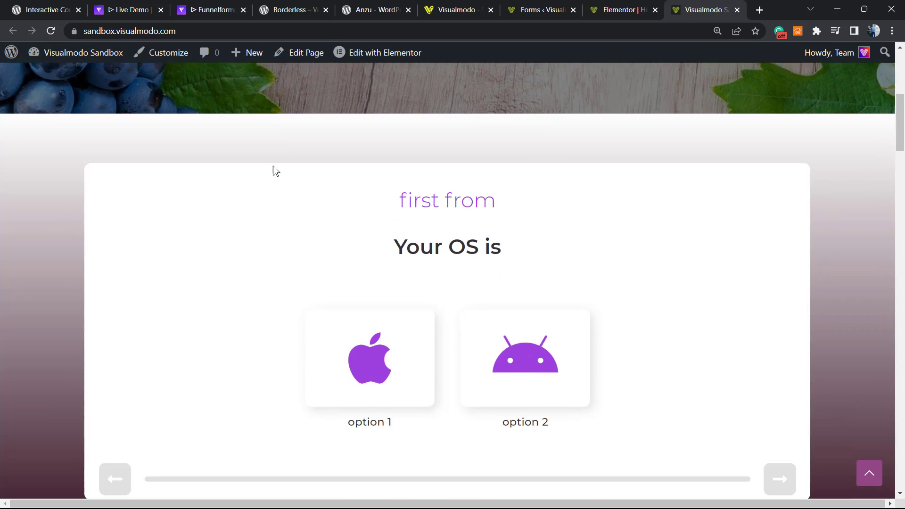
scroll(253, 172, up, 4)
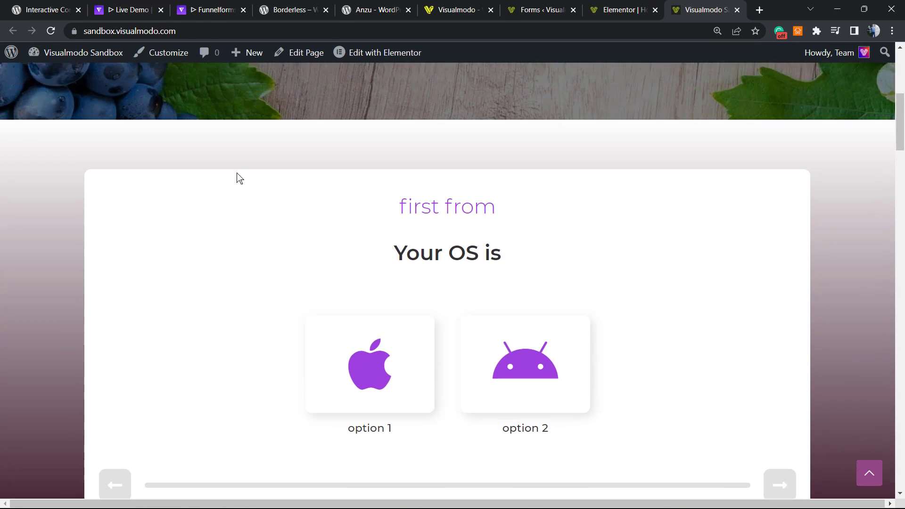
scroll(237, 178, down, 2)
scroll(142, 264, up, 1)
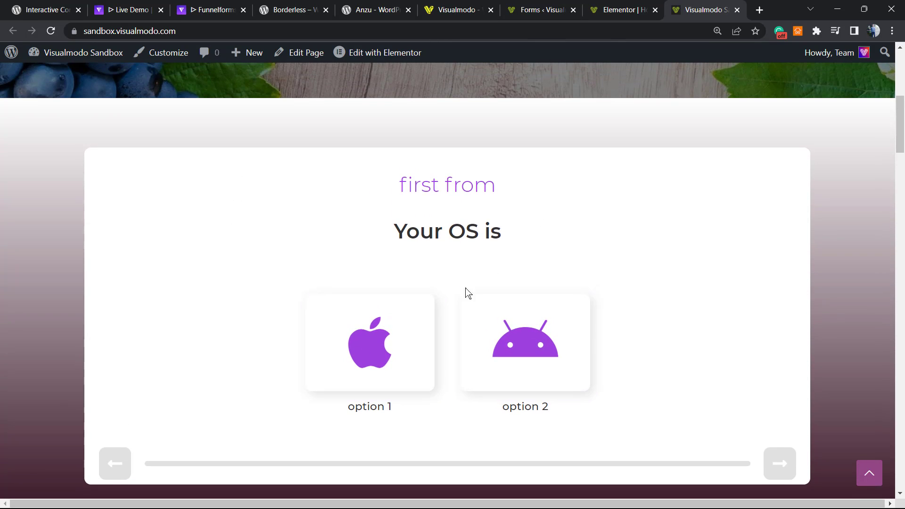
Choose option 2, enter domain 'dedede', fill name, e-mail and phone, accept privacy, and submit.
click(522, 334)
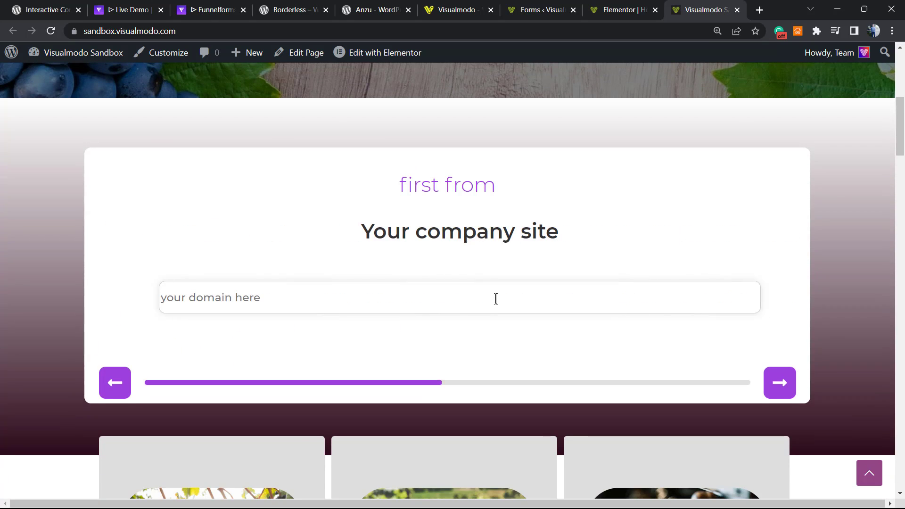
text(dedededed)
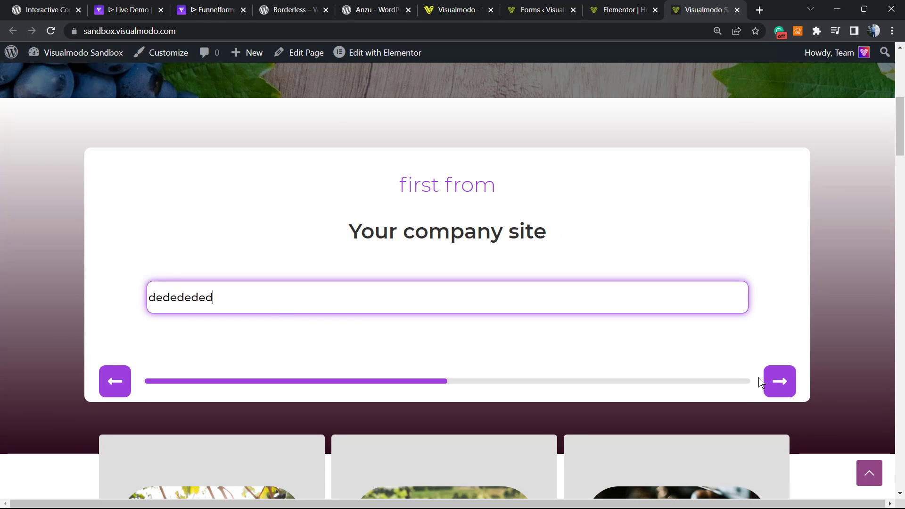
click(778, 380)
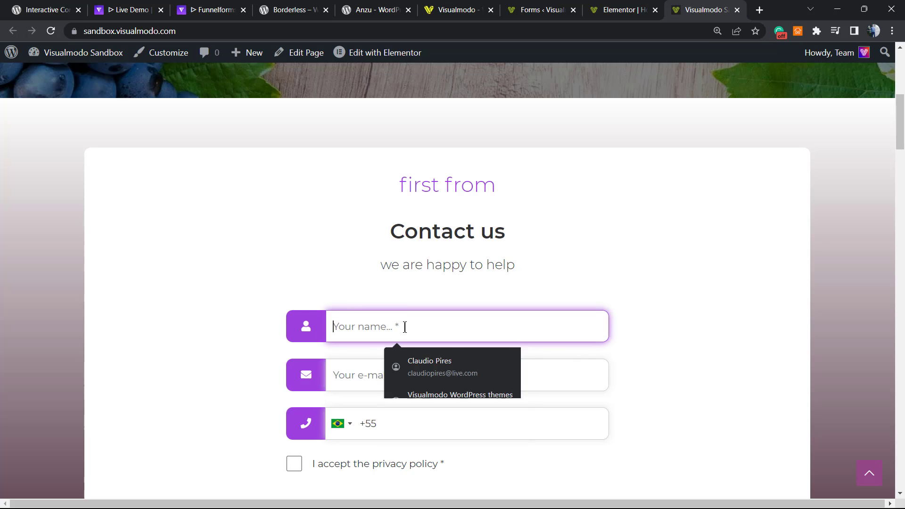
text(ededed)
click(356, 381)
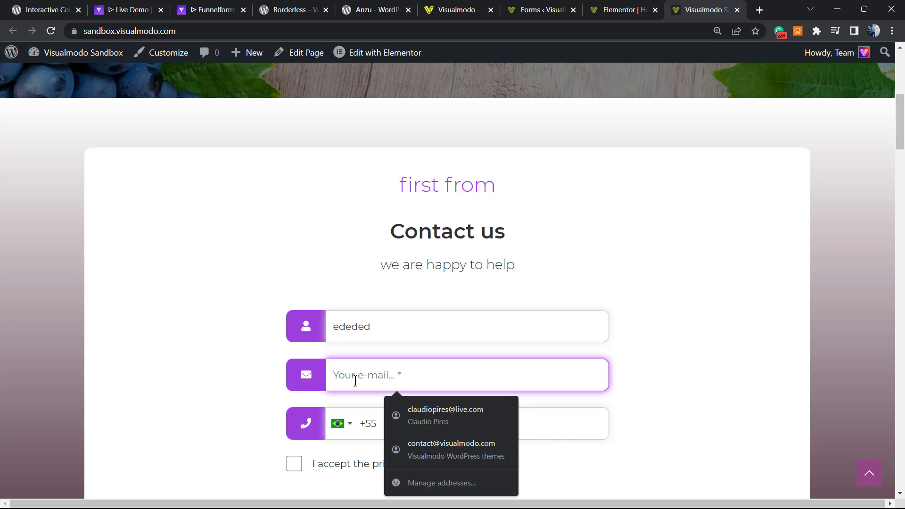
text(email#test.com)
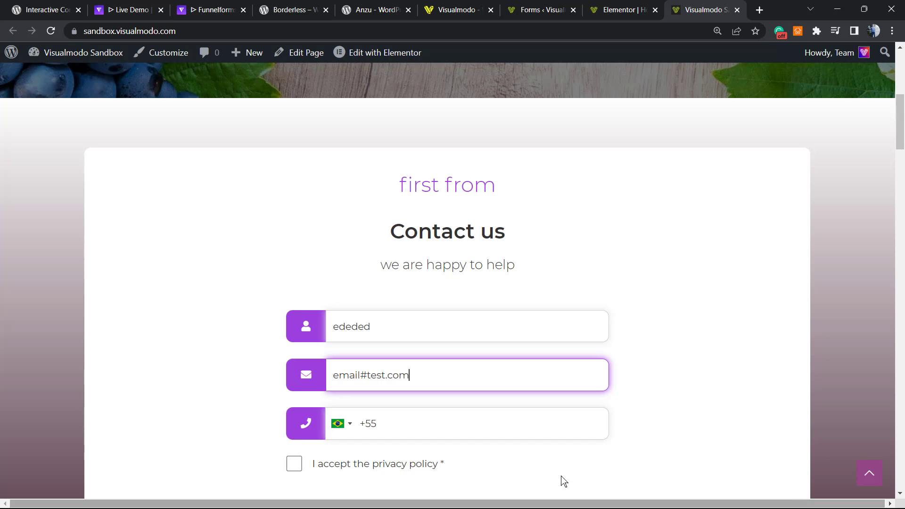
click(466, 417)
text(1111111)
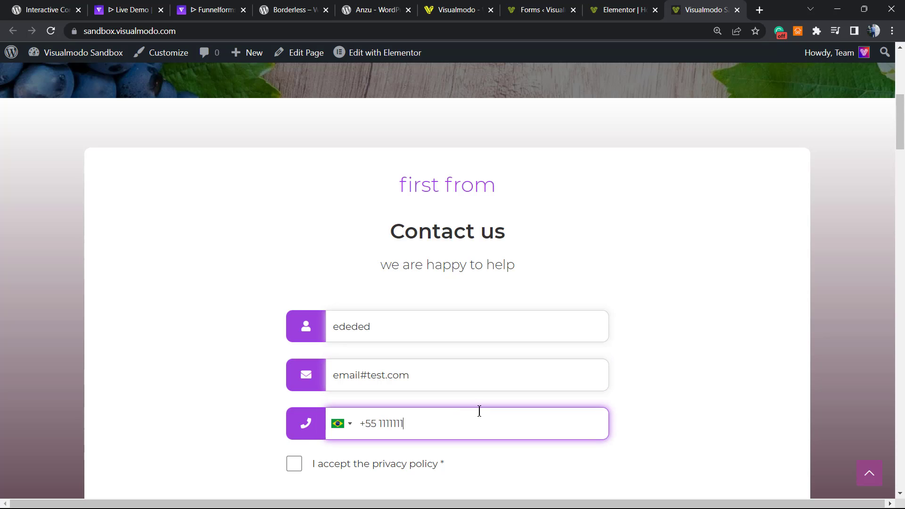
scroll(452, 400, down, 1)
click(375, 407)
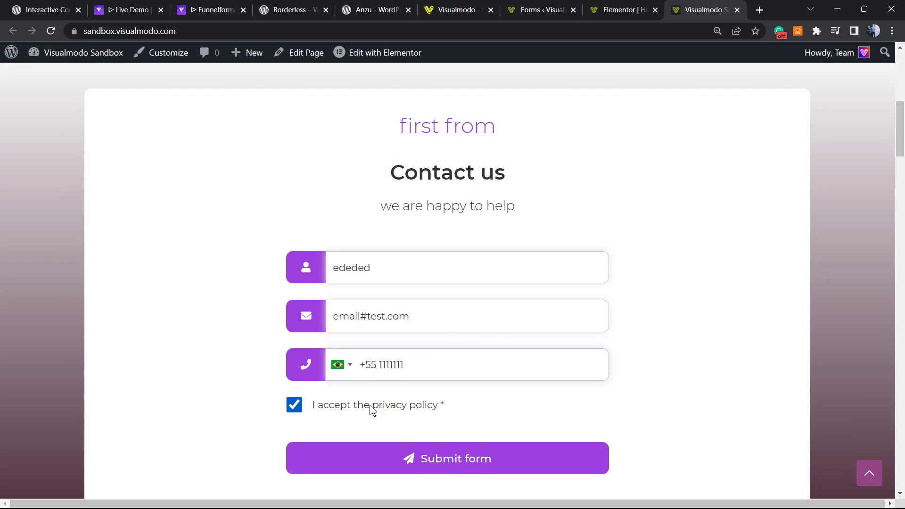
click(457, 459)
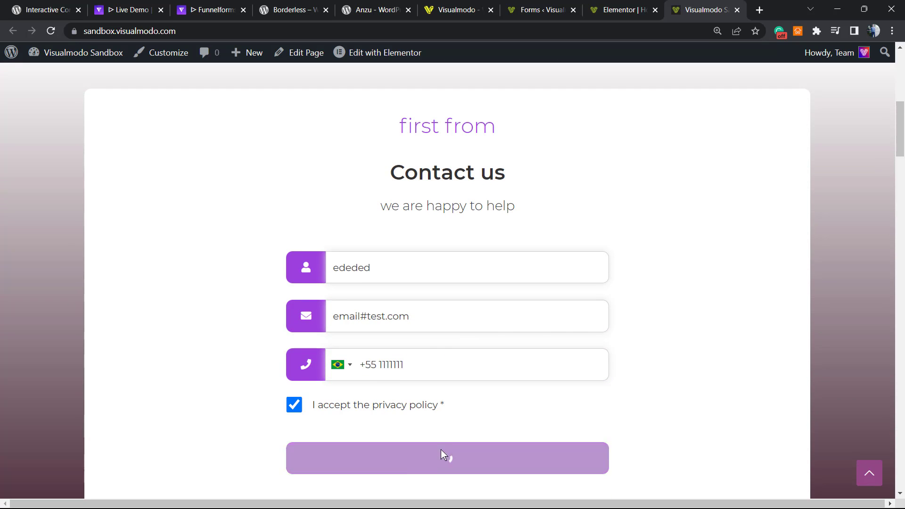
Correct the e-mail address with an @ and resubmit to get the success confirmation.
click(448, 320)
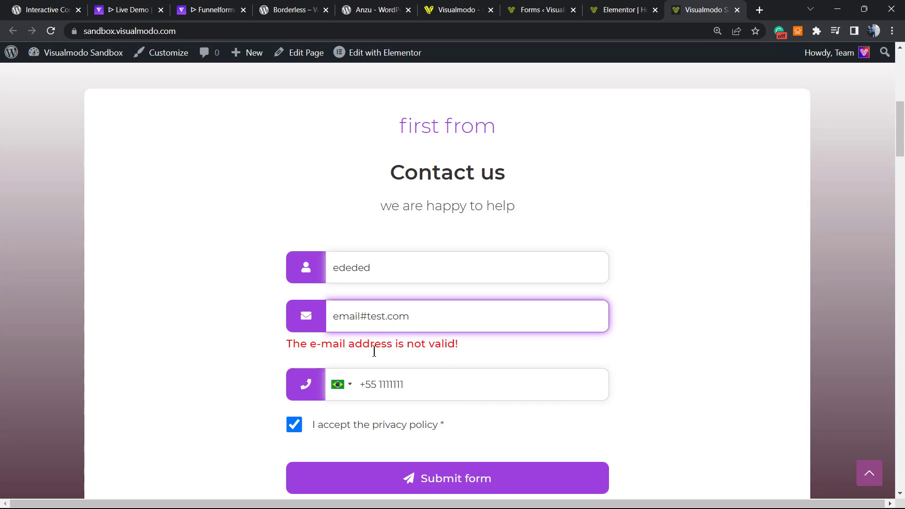
key(Left)
key(Left)
key(Left)
key(Left)
key(Left)
key(Left)
key(Left)
key(Left)
key(BackSpace)
text(@)
scroll(518, 299, down, 4)
click(472, 315)
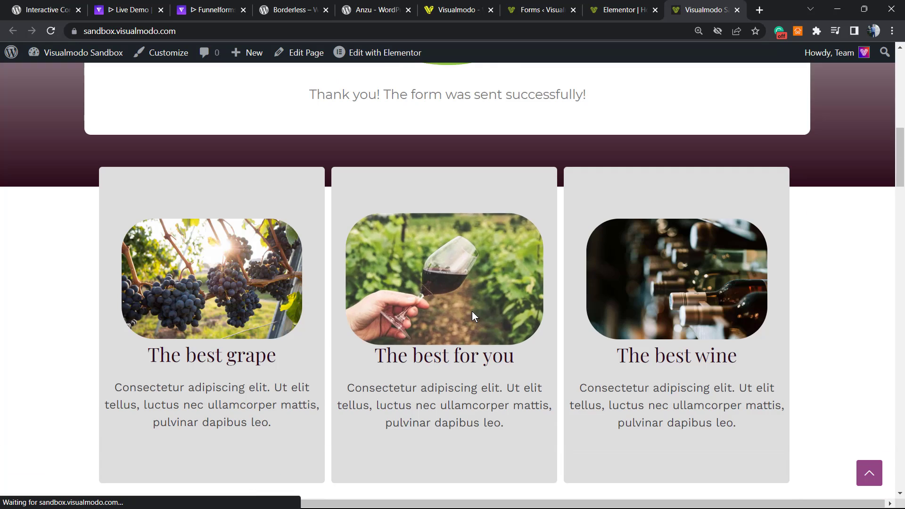
scroll(472, 311, up, 7)
scroll(325, 363, down, 2)
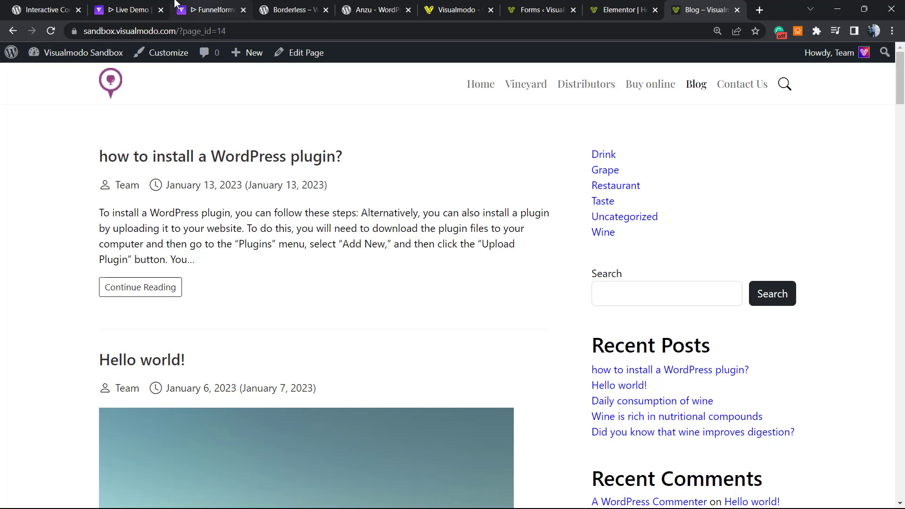
Look over the Funnelforms live demo and the Funnelforms plugin page on WordPress.org.
click(209, 10)
click(137, 5)
scroll(403, 396, down, 3)
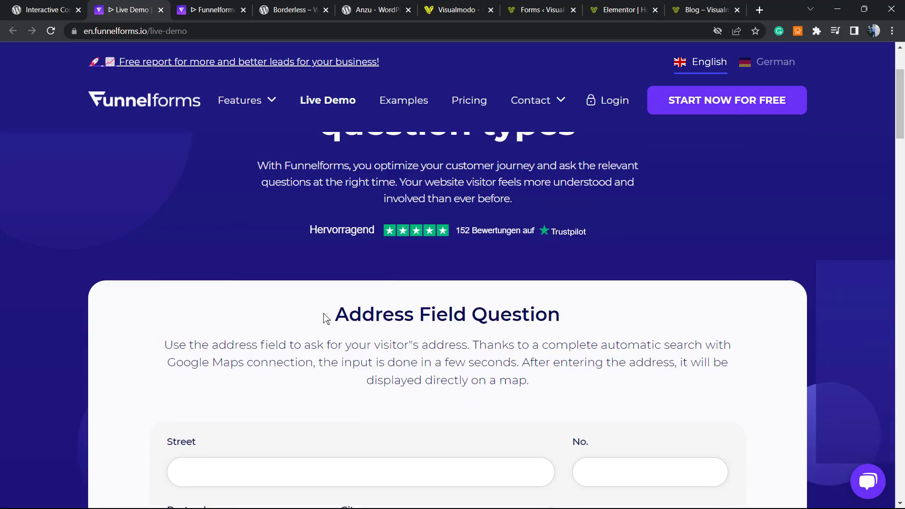
click(69, 7)
mouse_move(264, 85)
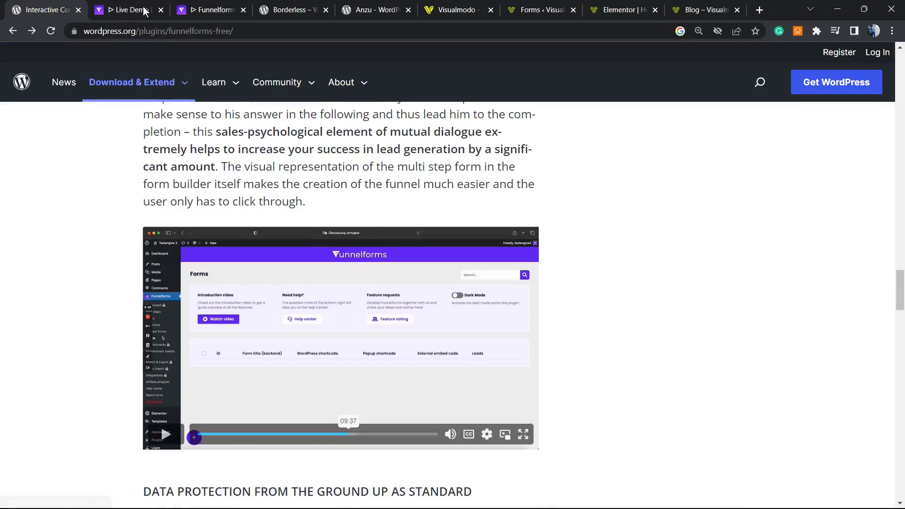
scroll(207, 263, up, 15)
scroll(207, 263, down, 7)
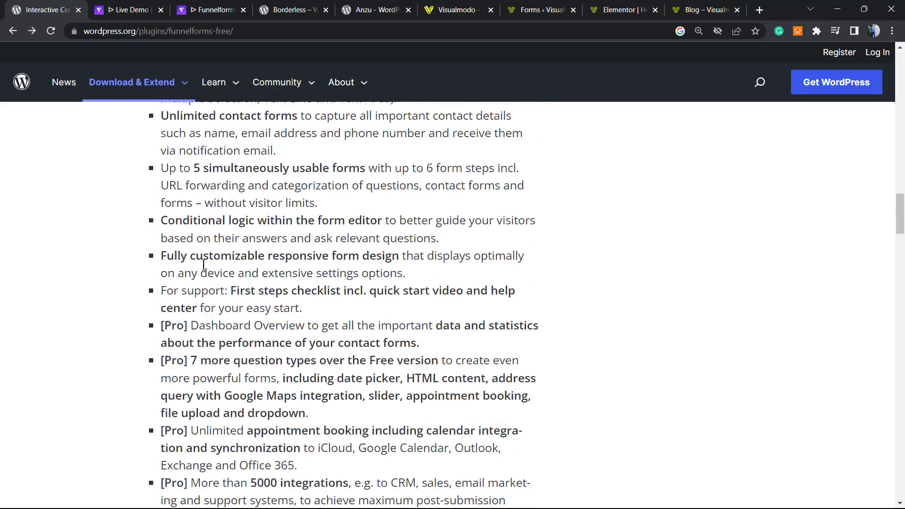
scroll(142, 283, up, 9)
scroll(141, 282, up, 10)
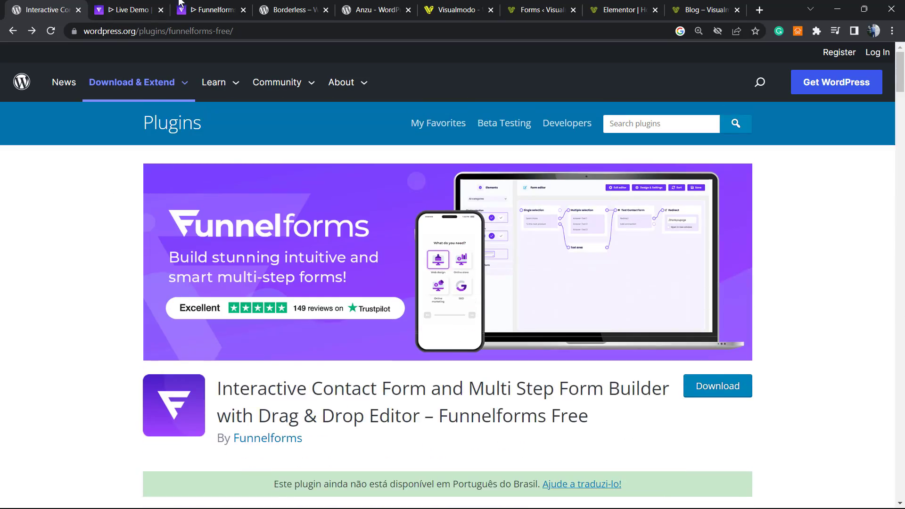
Browse the Funnelforms, Borderless, Anzu and Visualmodo pages, then return to the Funnelforms forms list.
click(180, 3)
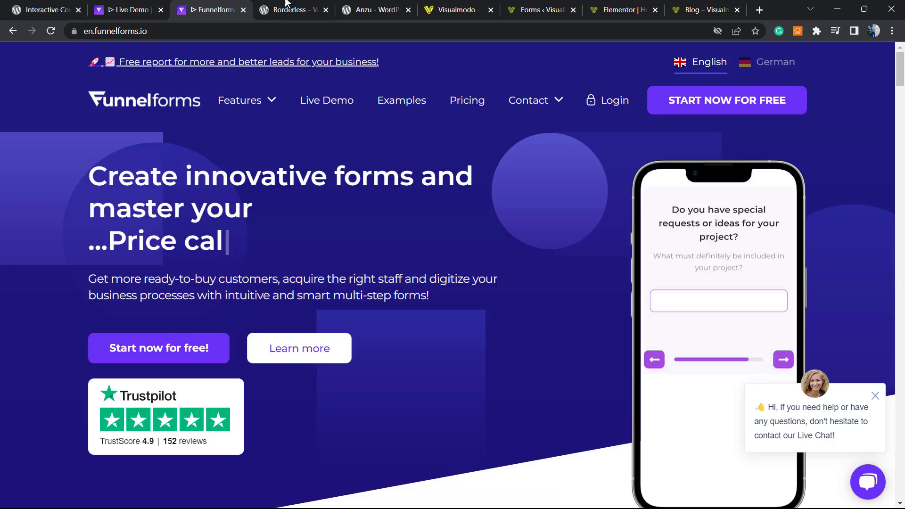
click(297, 6)
click(376, 4)
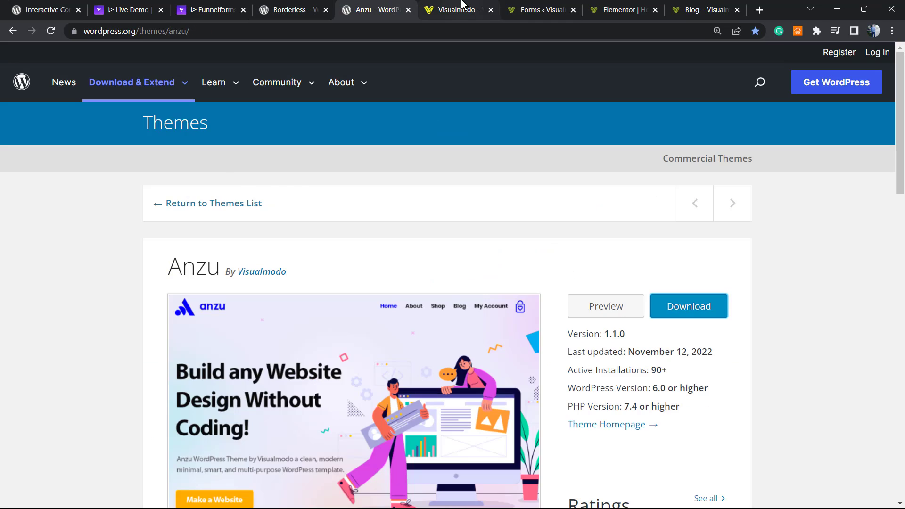
click(463, 4)
click(298, 5)
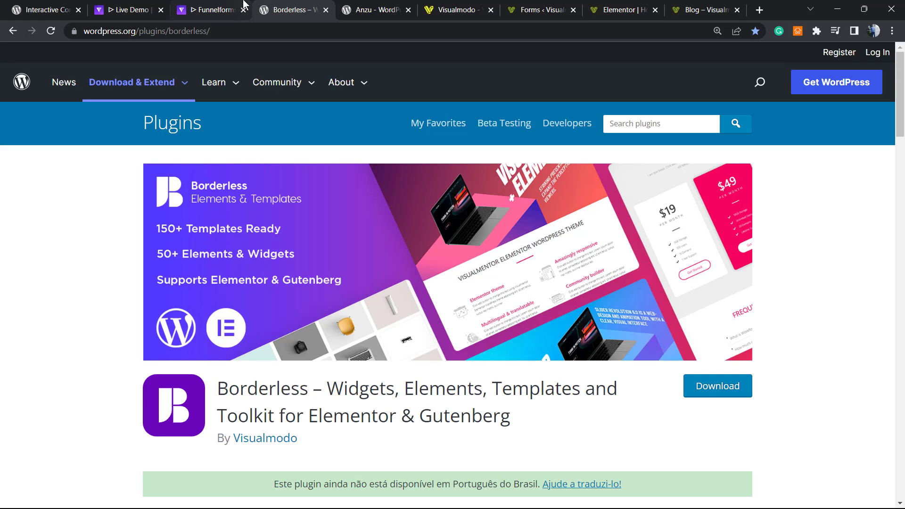
click(527, 5)
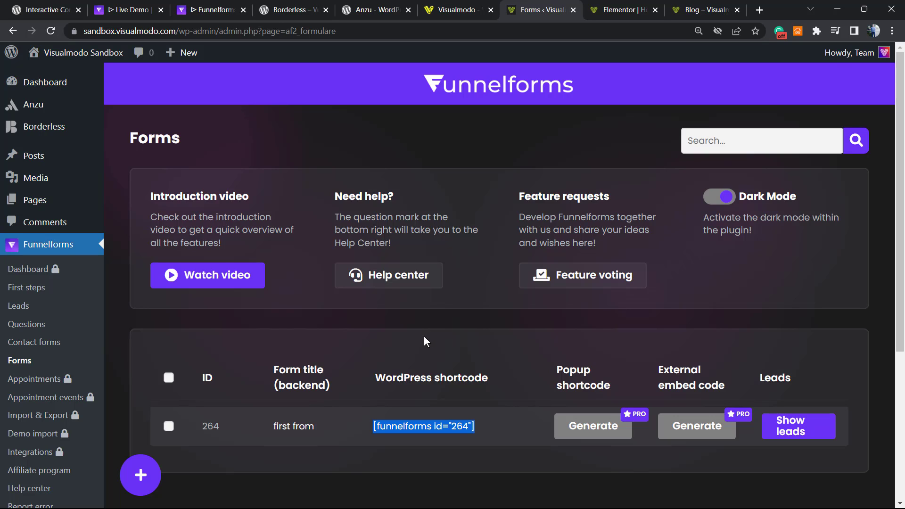
click(702, 196)
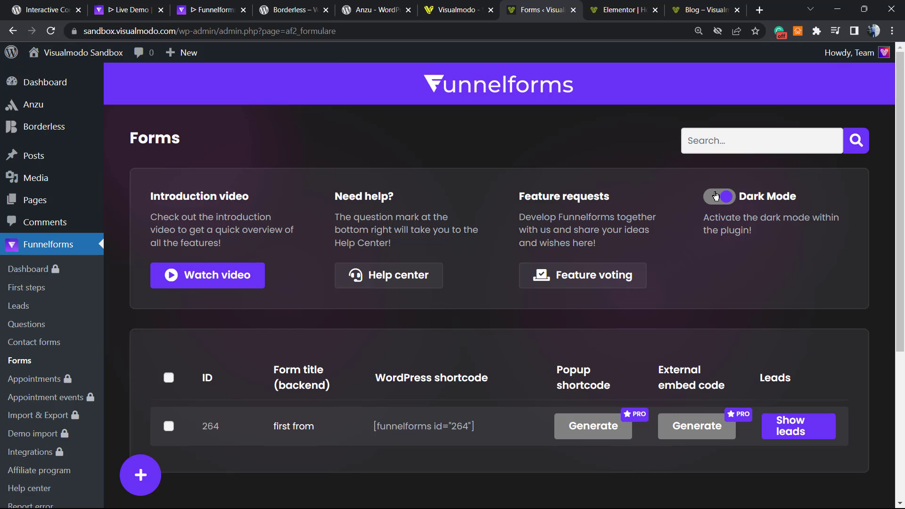
click(703, 196)
scroll(228, 344, down, 5)
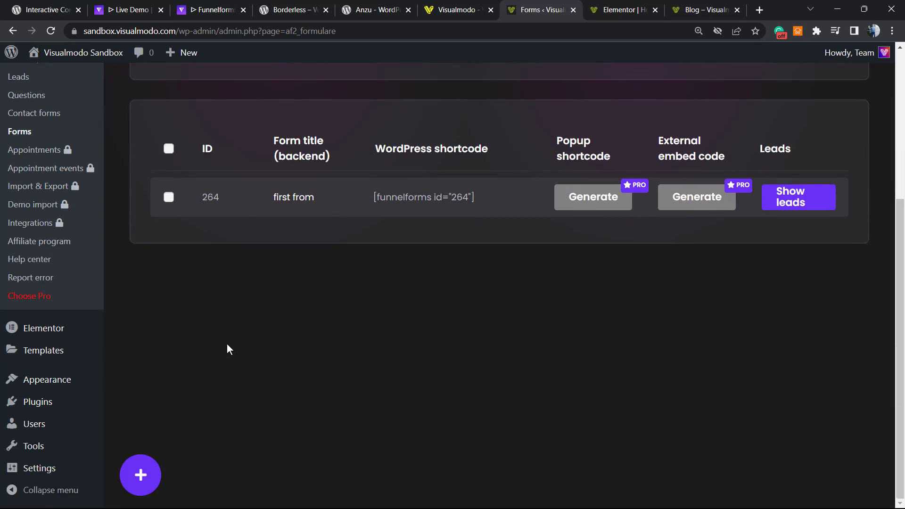
scroll(226, 346, up, 5)
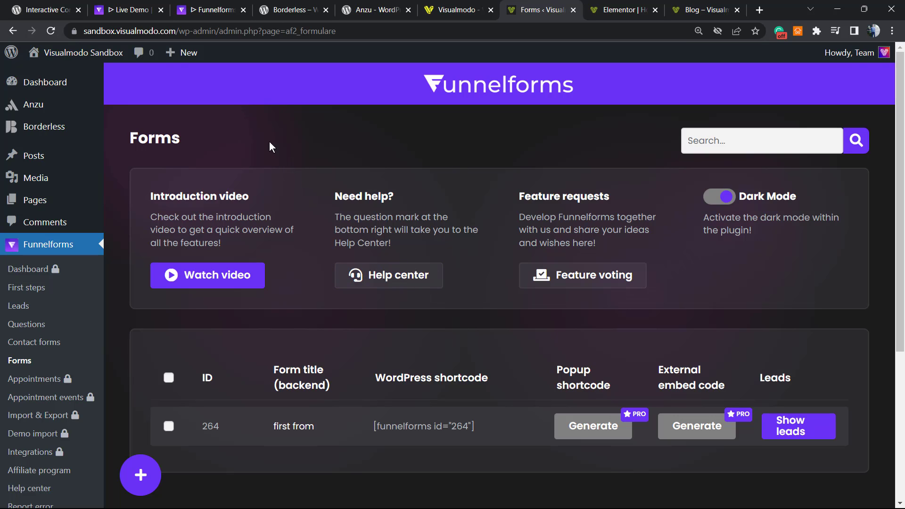
Load the live site's homepage and scroll to the embedded 'first from' form asking 'Your OS is'.
click(213, 9)
click(542, 10)
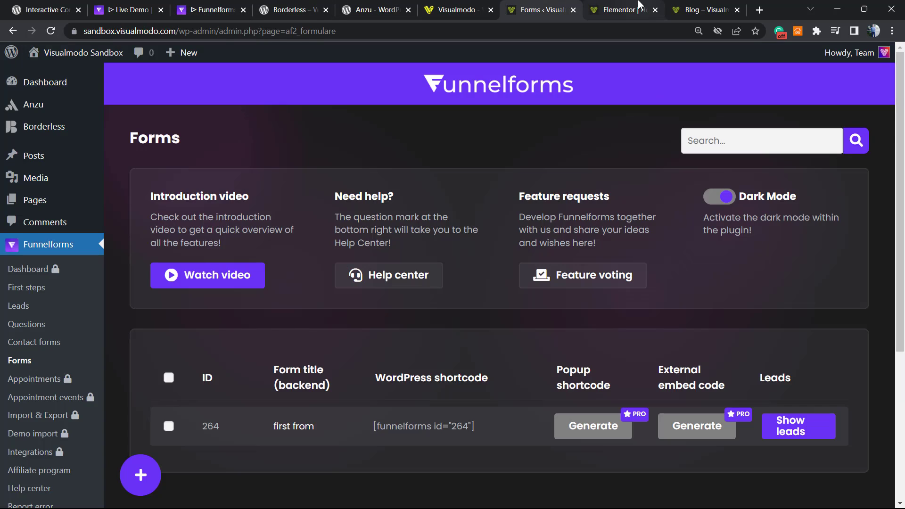
click(640, 7)
click(696, 9)
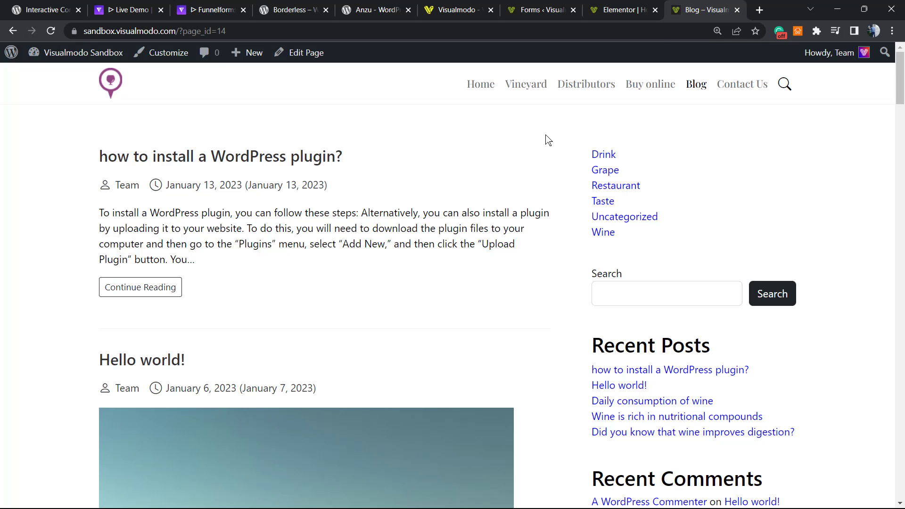
click(105, 83)
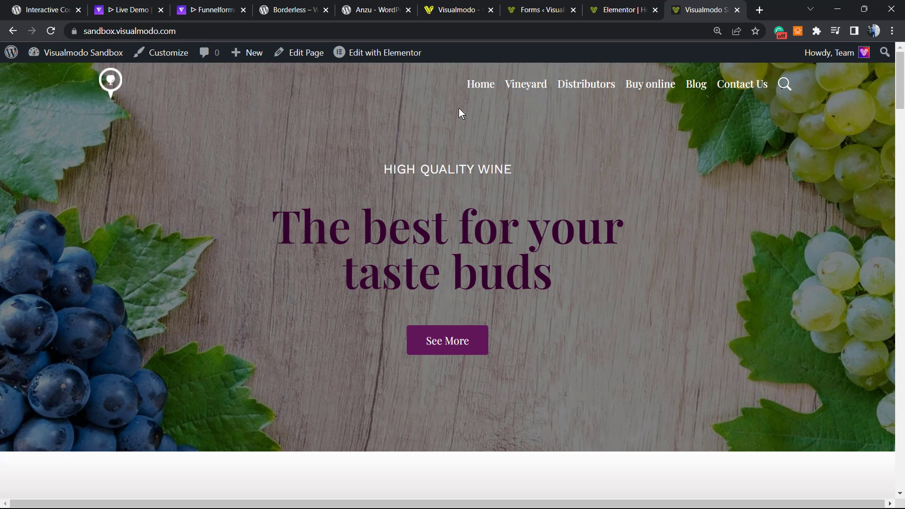
scroll(328, 249, down, 8)
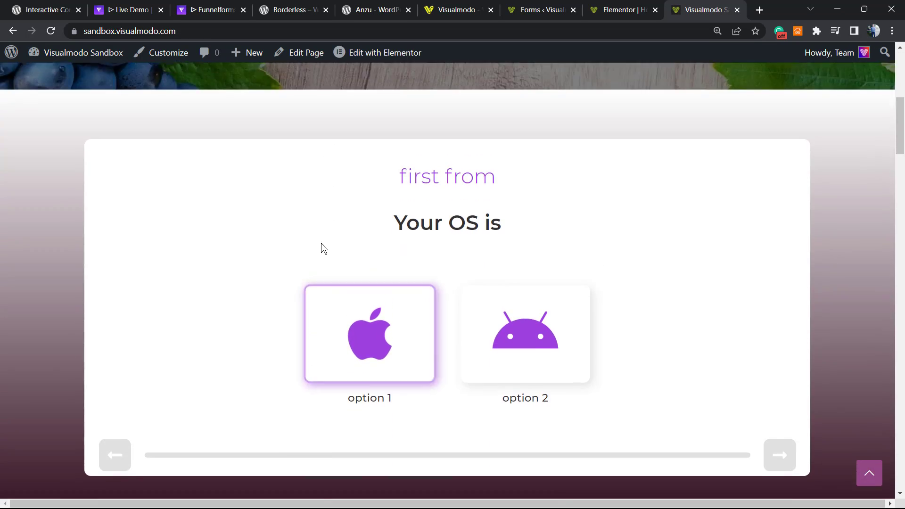
scroll(325, 248, down, 2)
scroll(319, 246, up, 4)
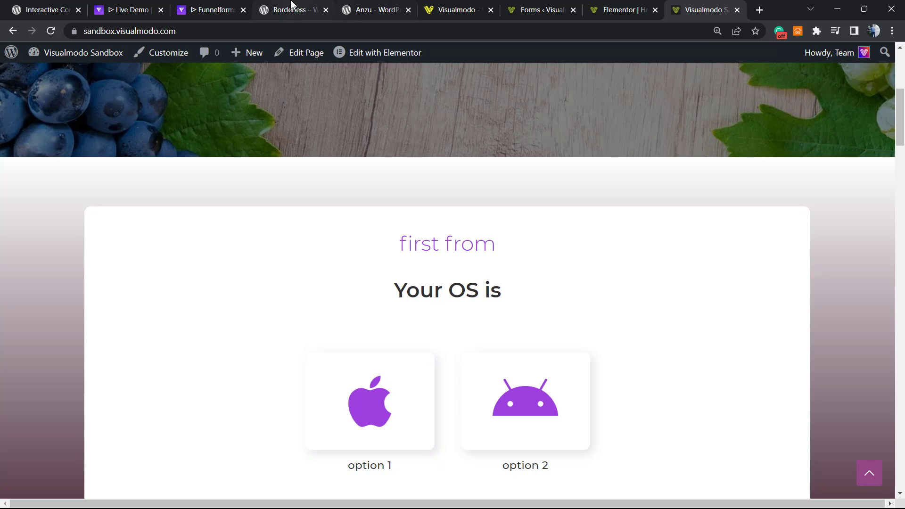
Glance at the Borderless plugin and Anzu theme pages, then return to form 264 'first from'.
click(293, 7)
double_click(248, 385)
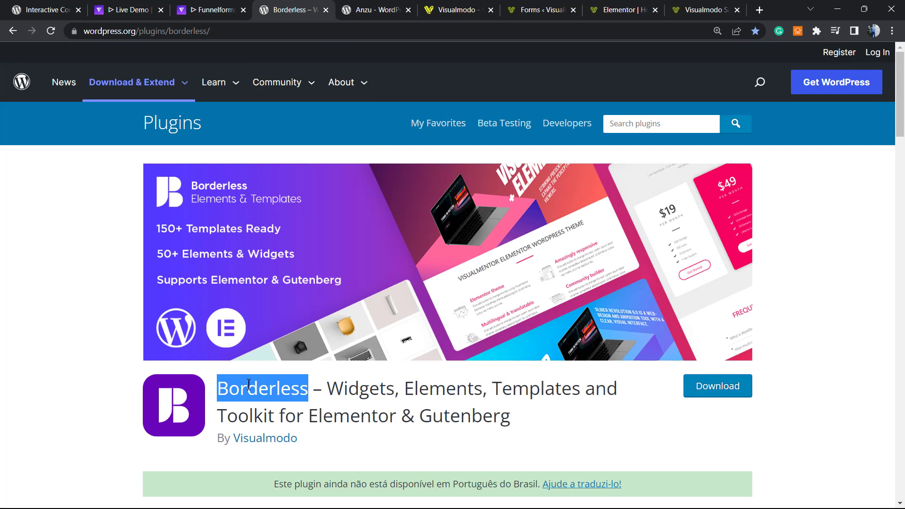
click(364, 13)
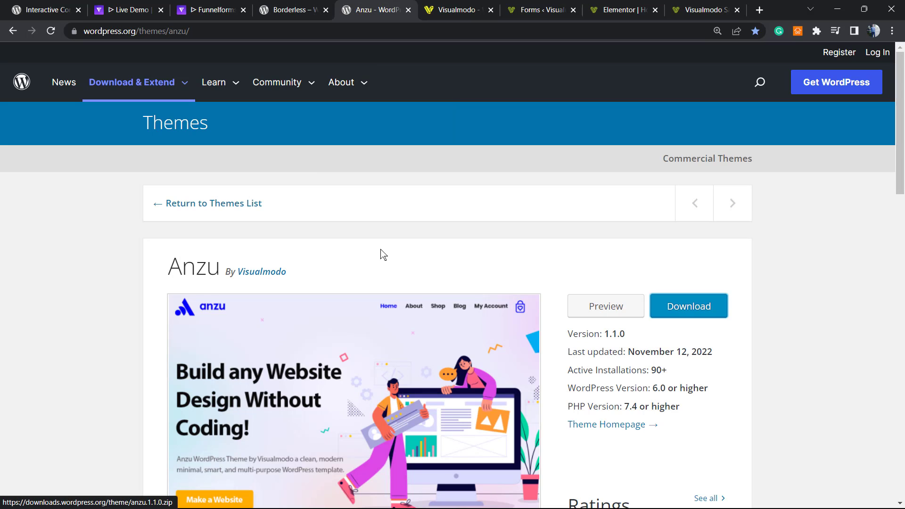
click(532, 9)
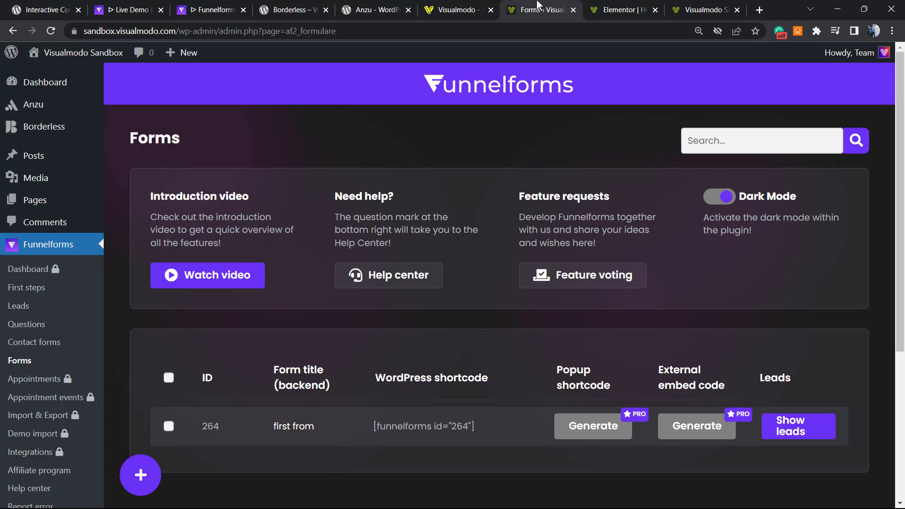
Show the live homepage with the embedded Funnelforms form once more.
click(628, 8)
click(703, 8)
scroll(552, 104, up, 1)
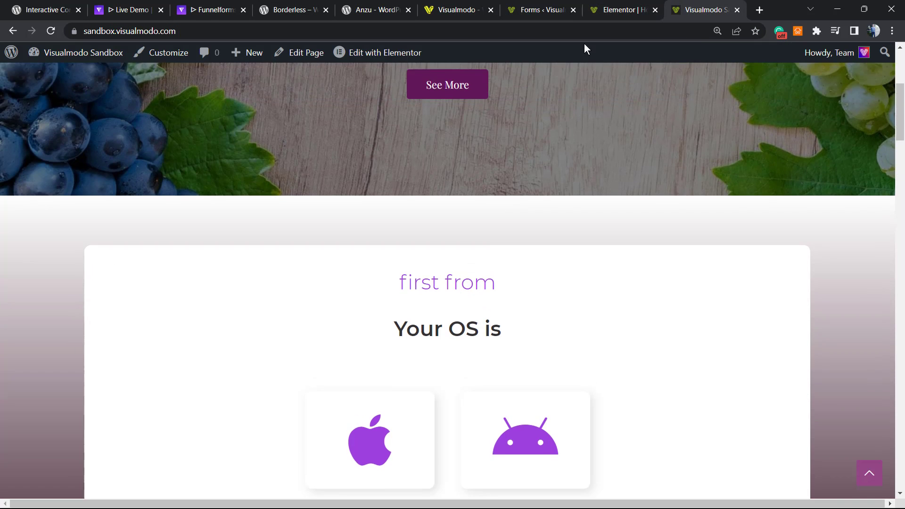
Open the Visualmodo Templates Library and scroll past cards like Eco Food 2 and Food Truck.
click(462, 7)
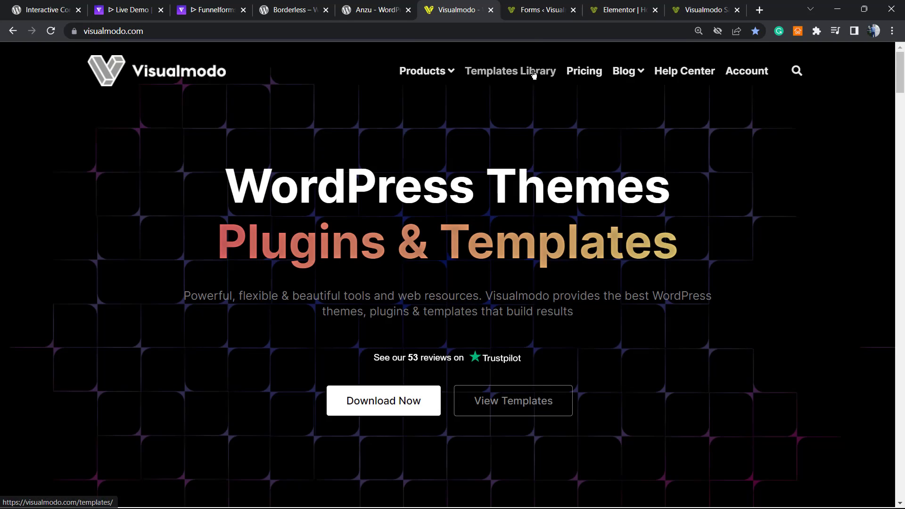
click(516, 72)
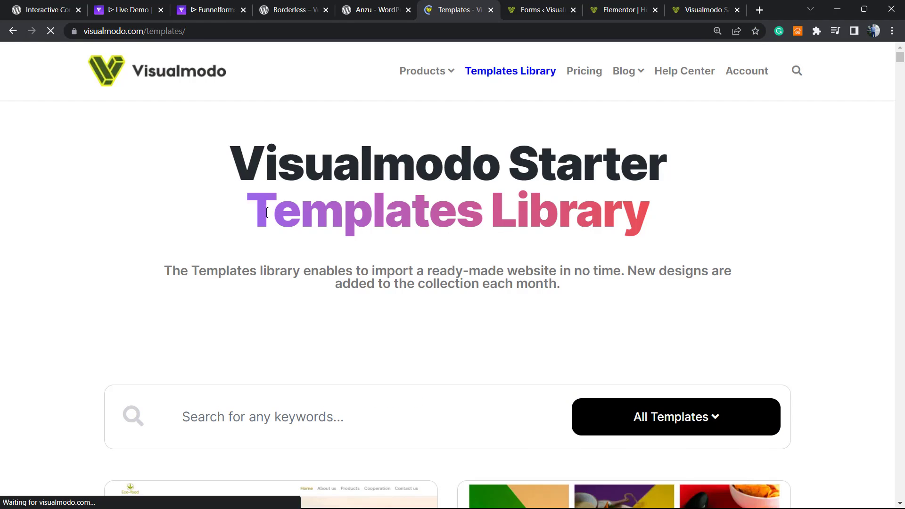
scroll(532, 285, down, 7)
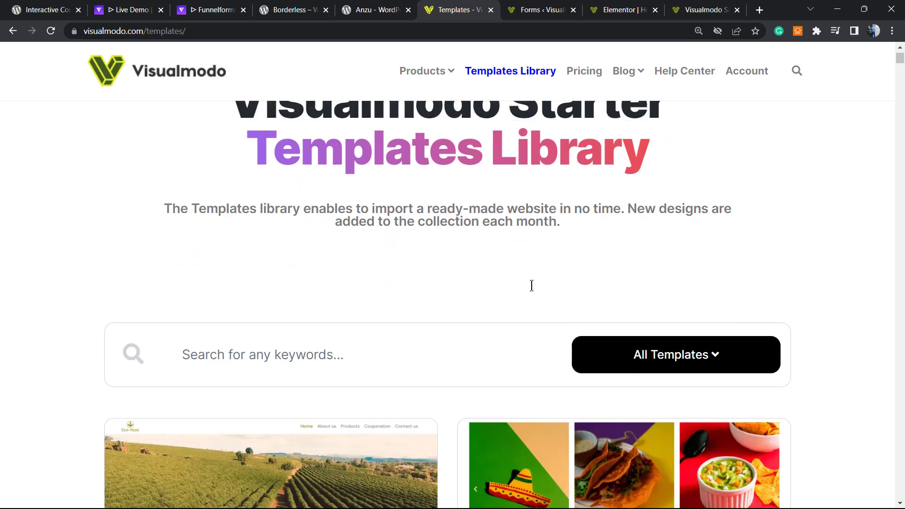
scroll(489, 284, down, 5)
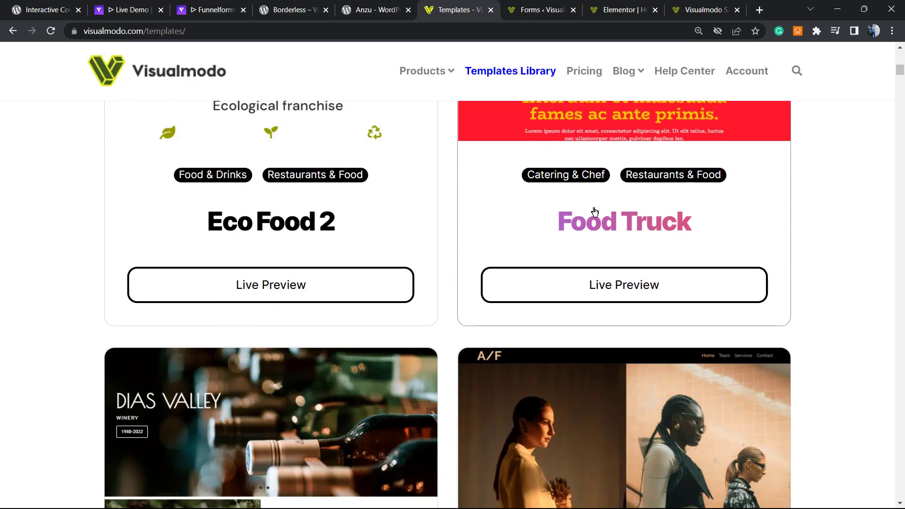